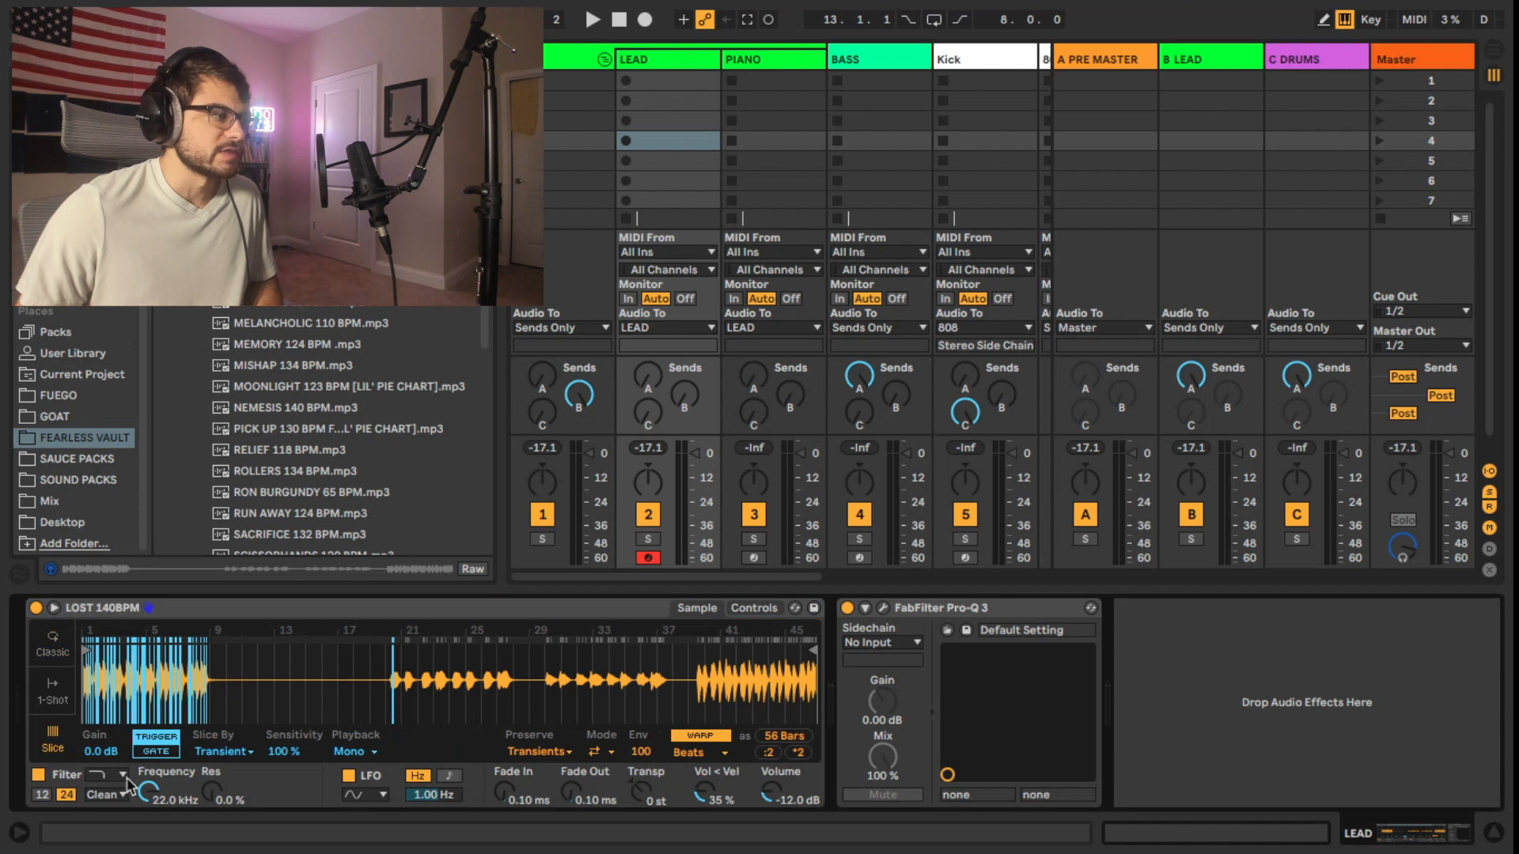
# Set the transient slicing sensitivity of the LOST 140BPM sample to 39 %
pyautogui.moveTo(283, 752); pyautogui.dragTo(283, 783)
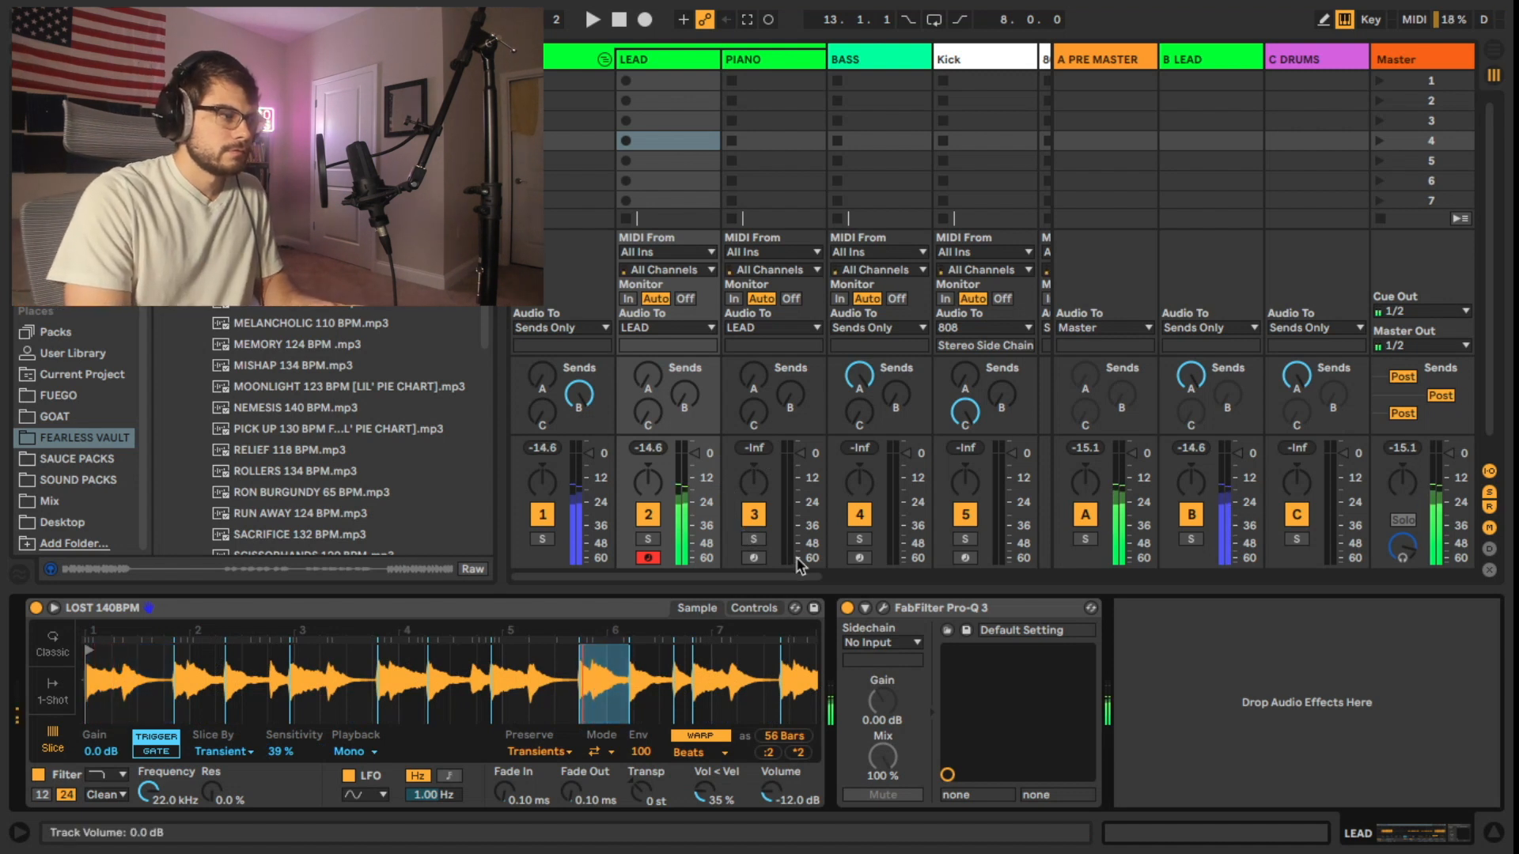
pyautogui.press('space')
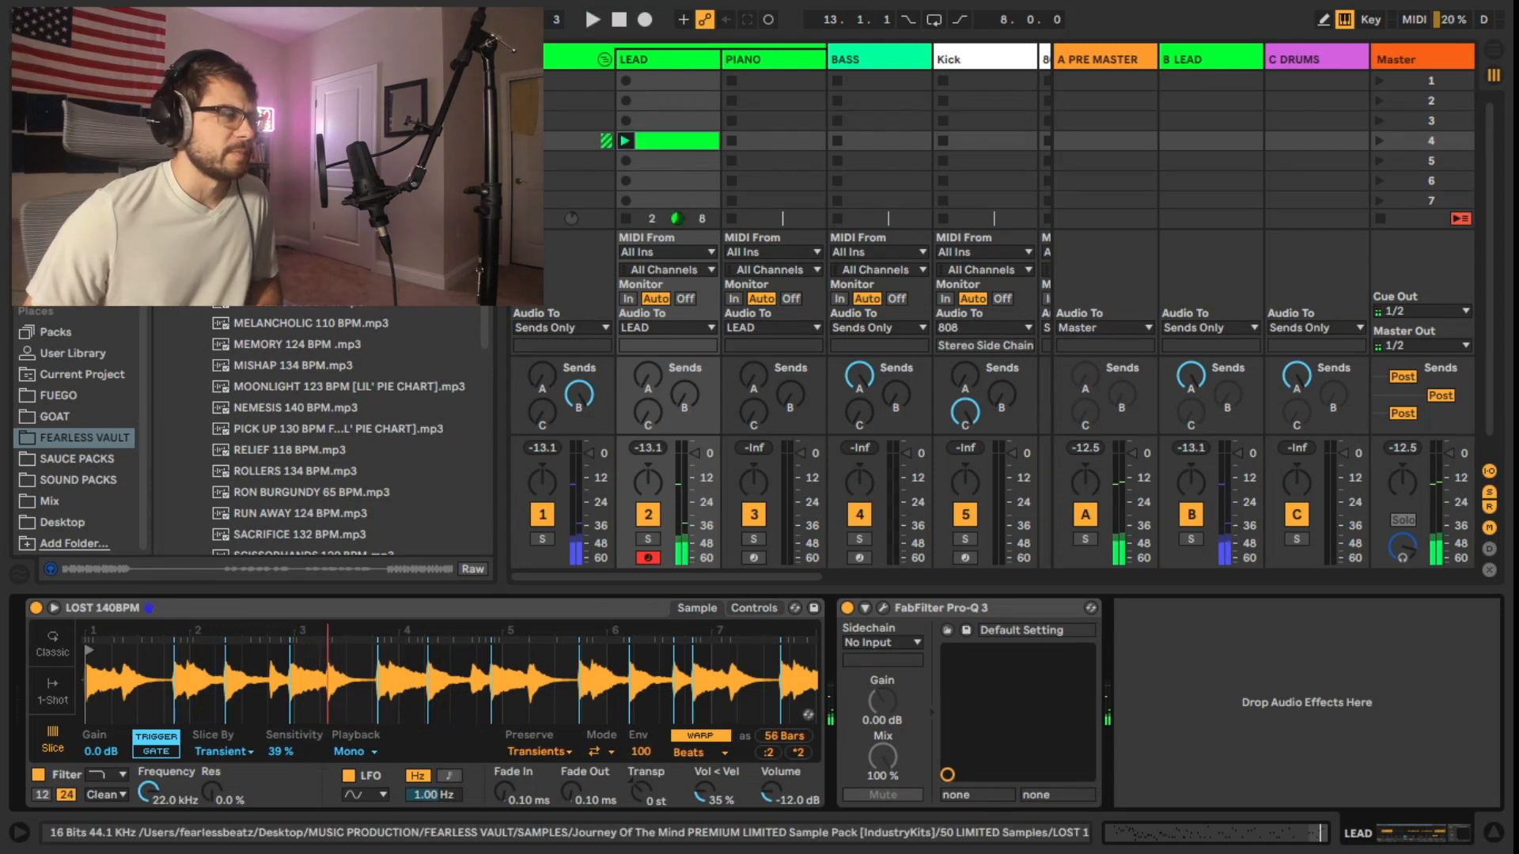
# Examine how the slice markers line up with the waveform transients around bars 3 to 5 of the sample
pyautogui.moveTo(422, 657); pyautogui.dragTo(491, 666)
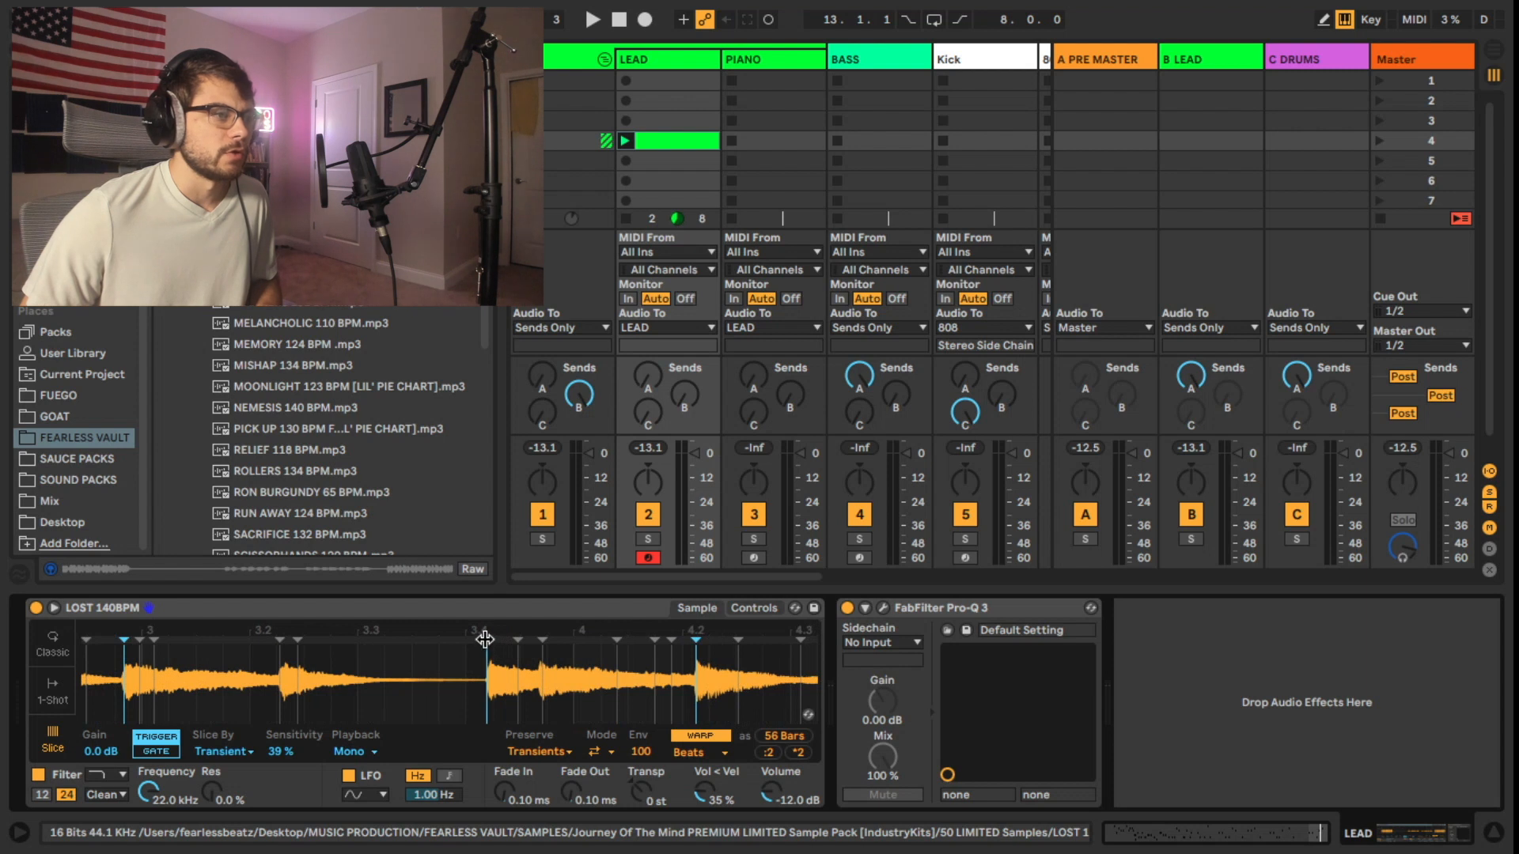
pyautogui.moveTo(462, 666); pyautogui.dragTo(388, 685)
pyautogui.moveTo(674, 672); pyautogui.dragTo(660, 643)
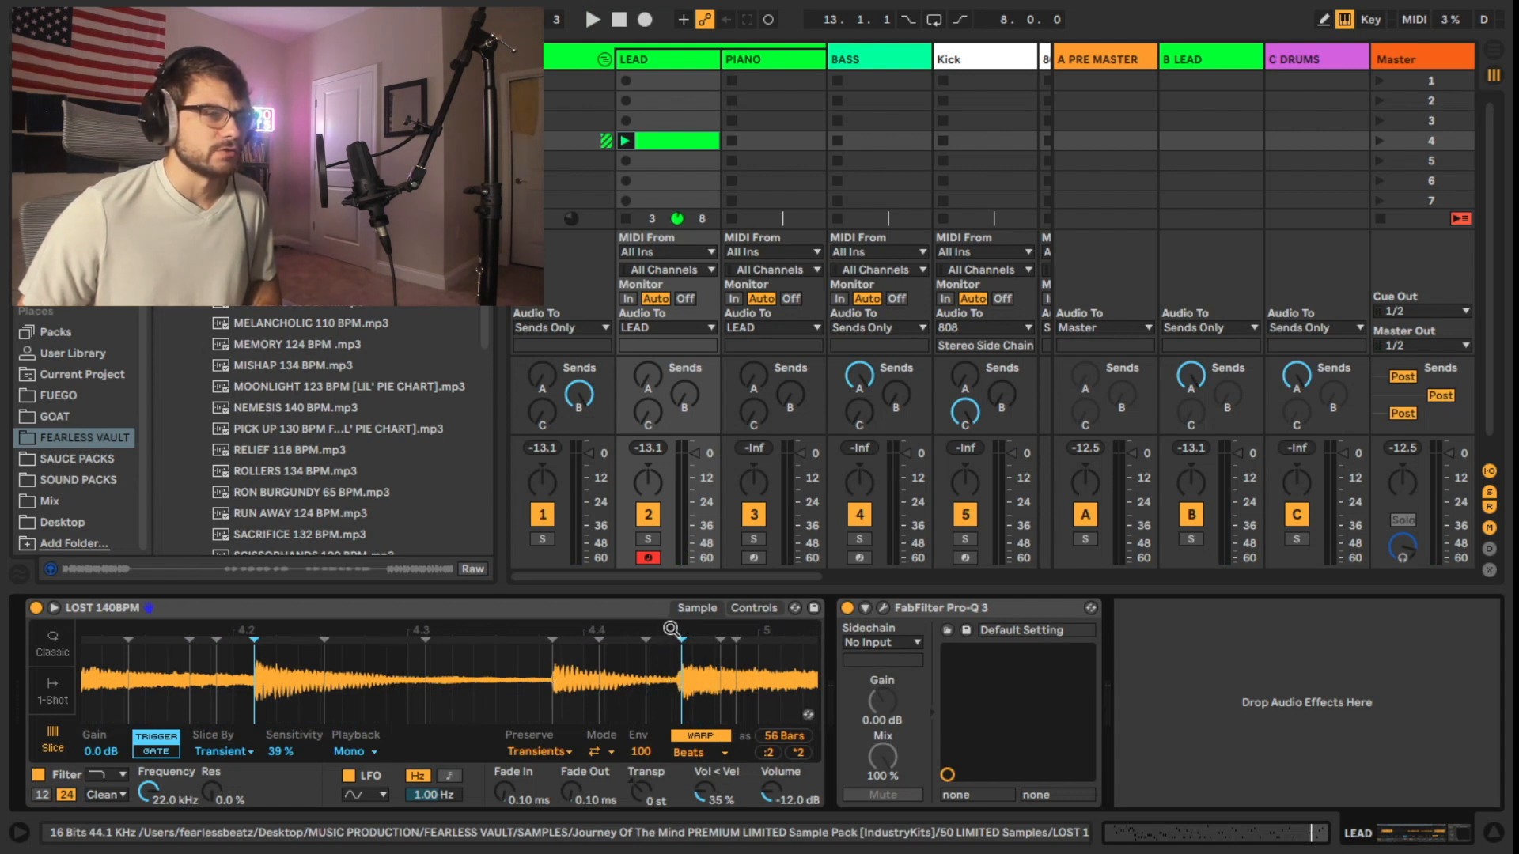
pyautogui.moveTo(671, 629); pyautogui.dragTo(678, 657)
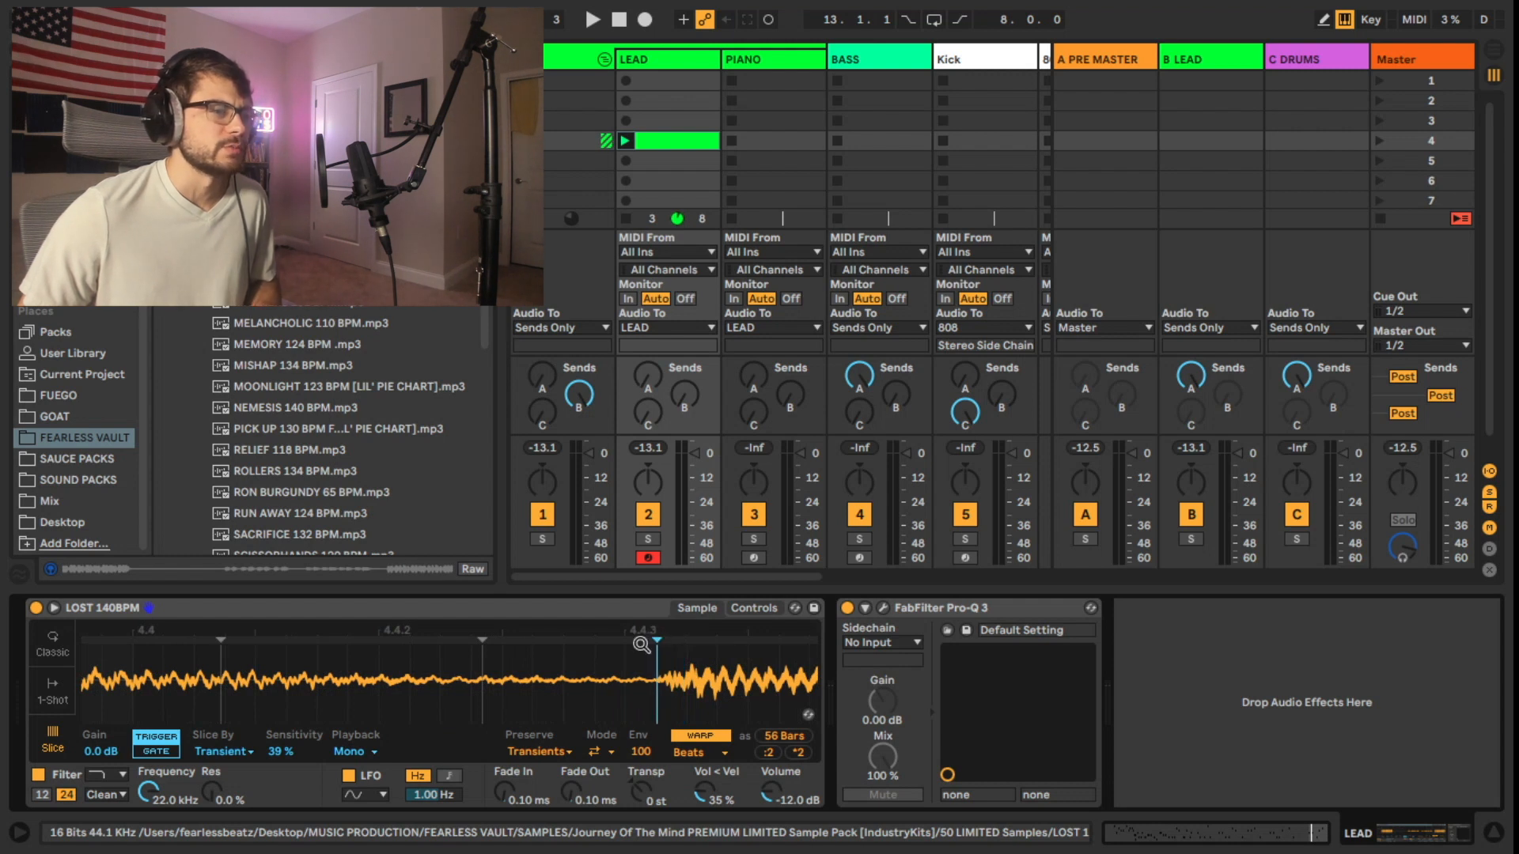
pyautogui.moveTo(618, 647); pyautogui.dragTo(356, 644)
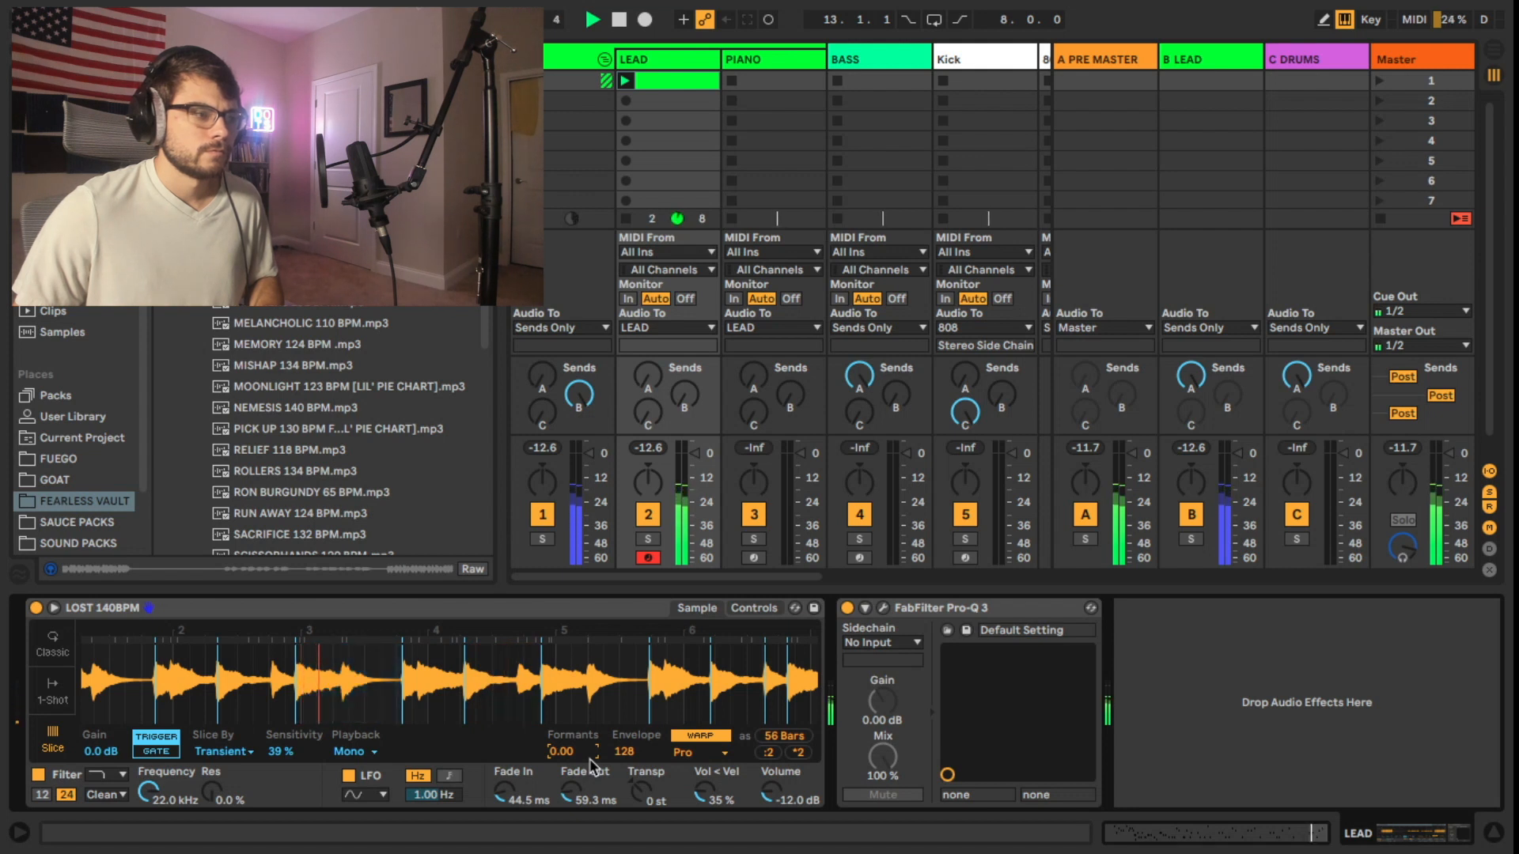
# Keep the sample's warp mode on Complex Pro and set its Envelope to 8
pyautogui.click(681, 753)
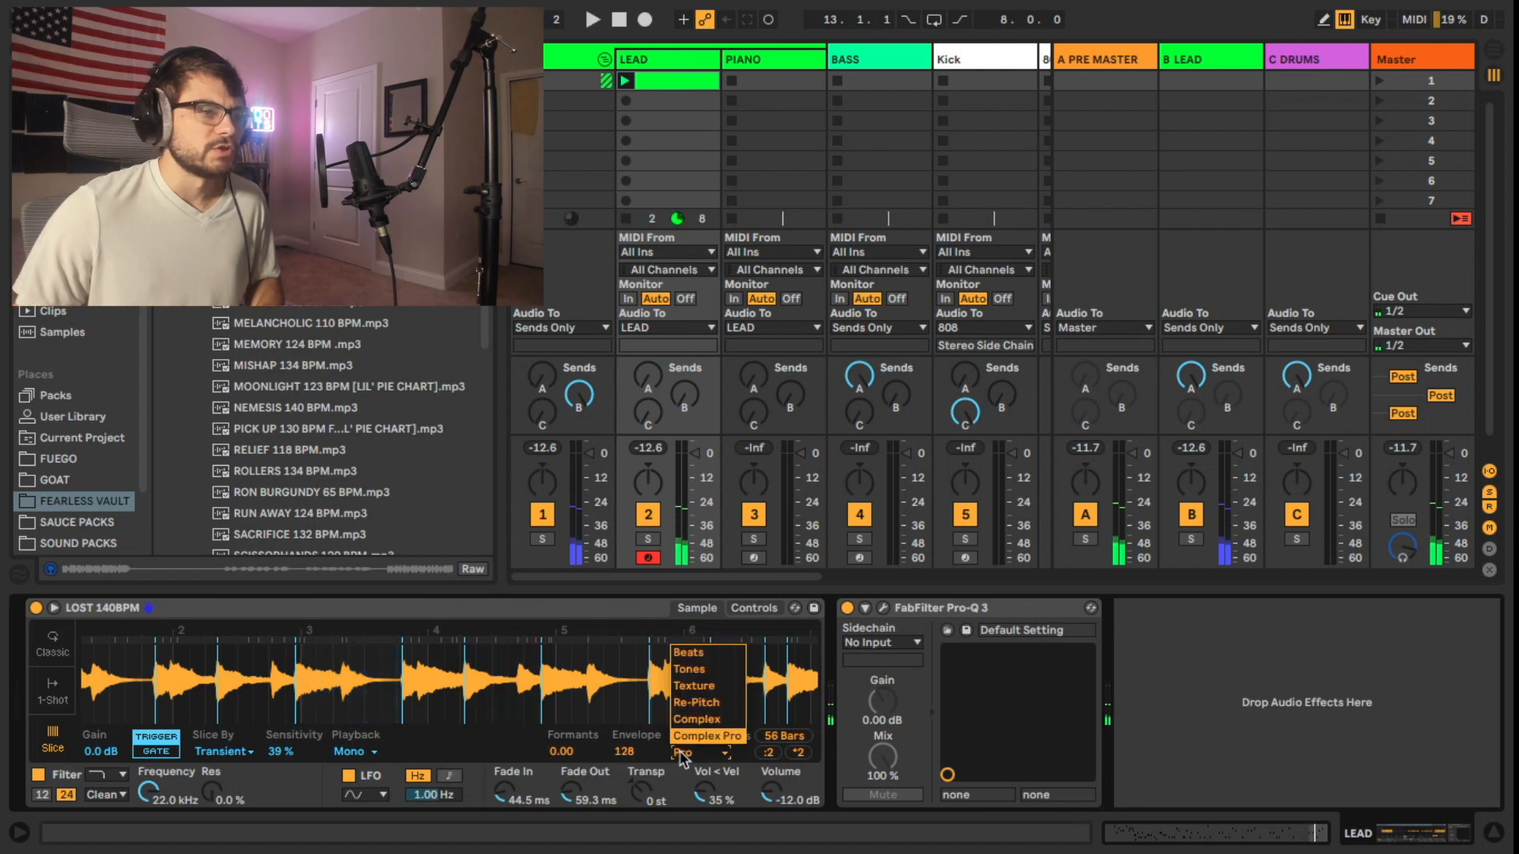
pyautogui.click(653, 747)
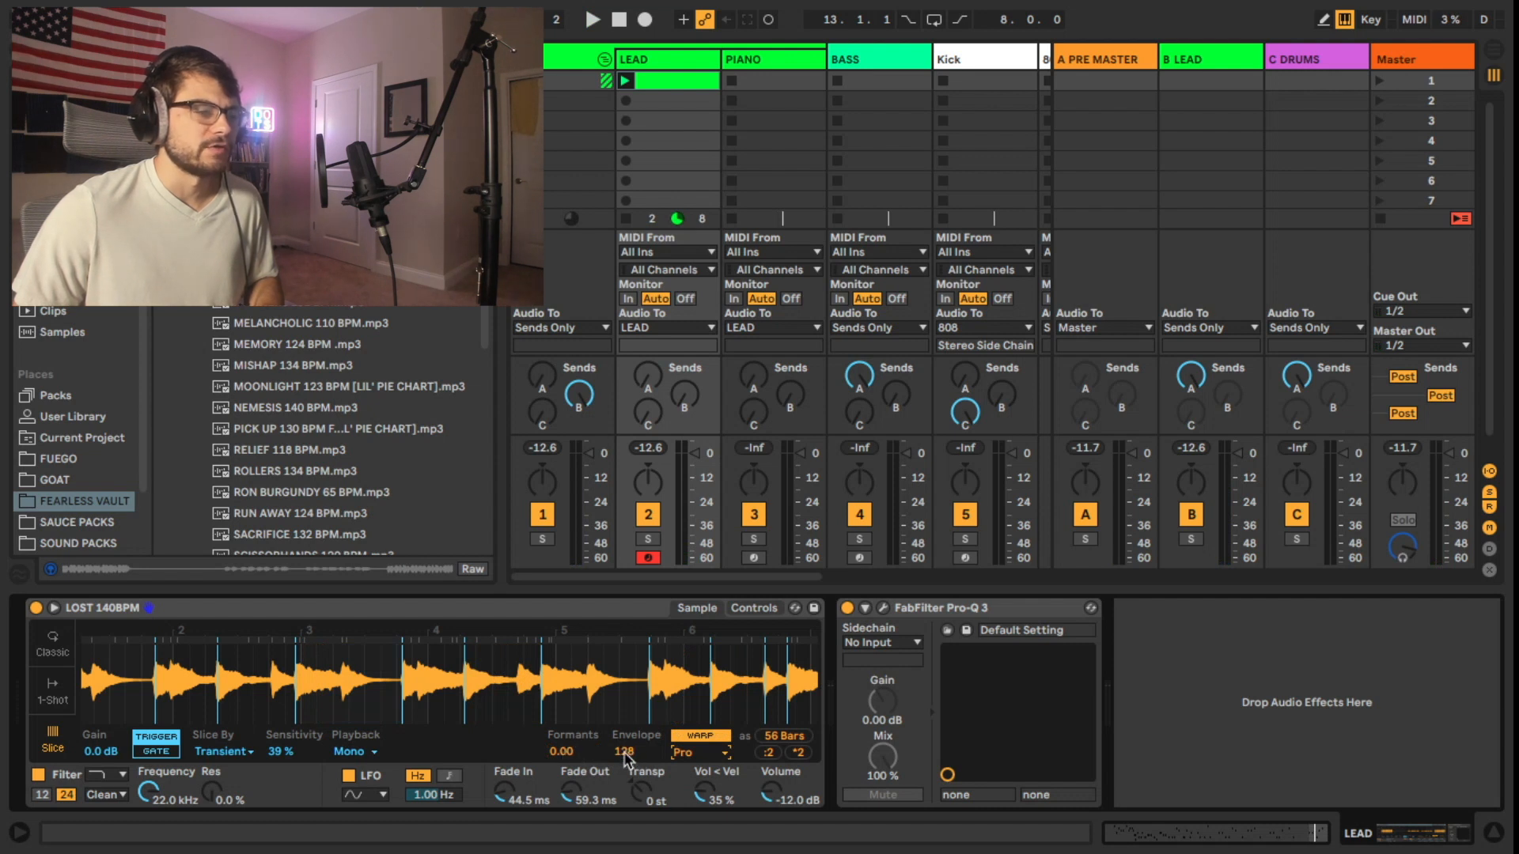
pyautogui.click(623, 752)
pyautogui.write('8')
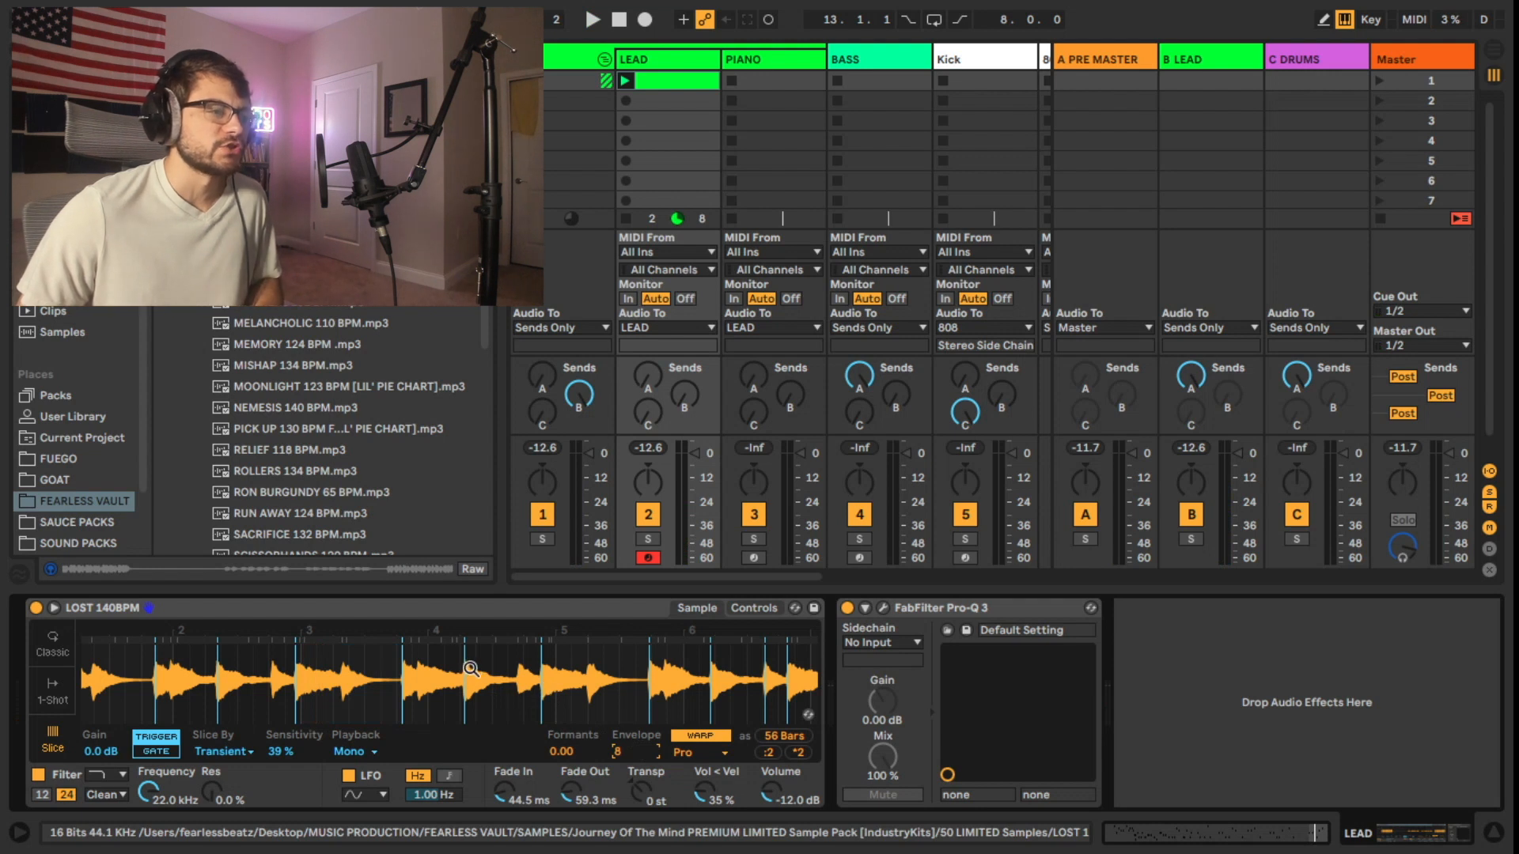
pyautogui.moveTo(501, 670); pyautogui.dragTo(579, 704)
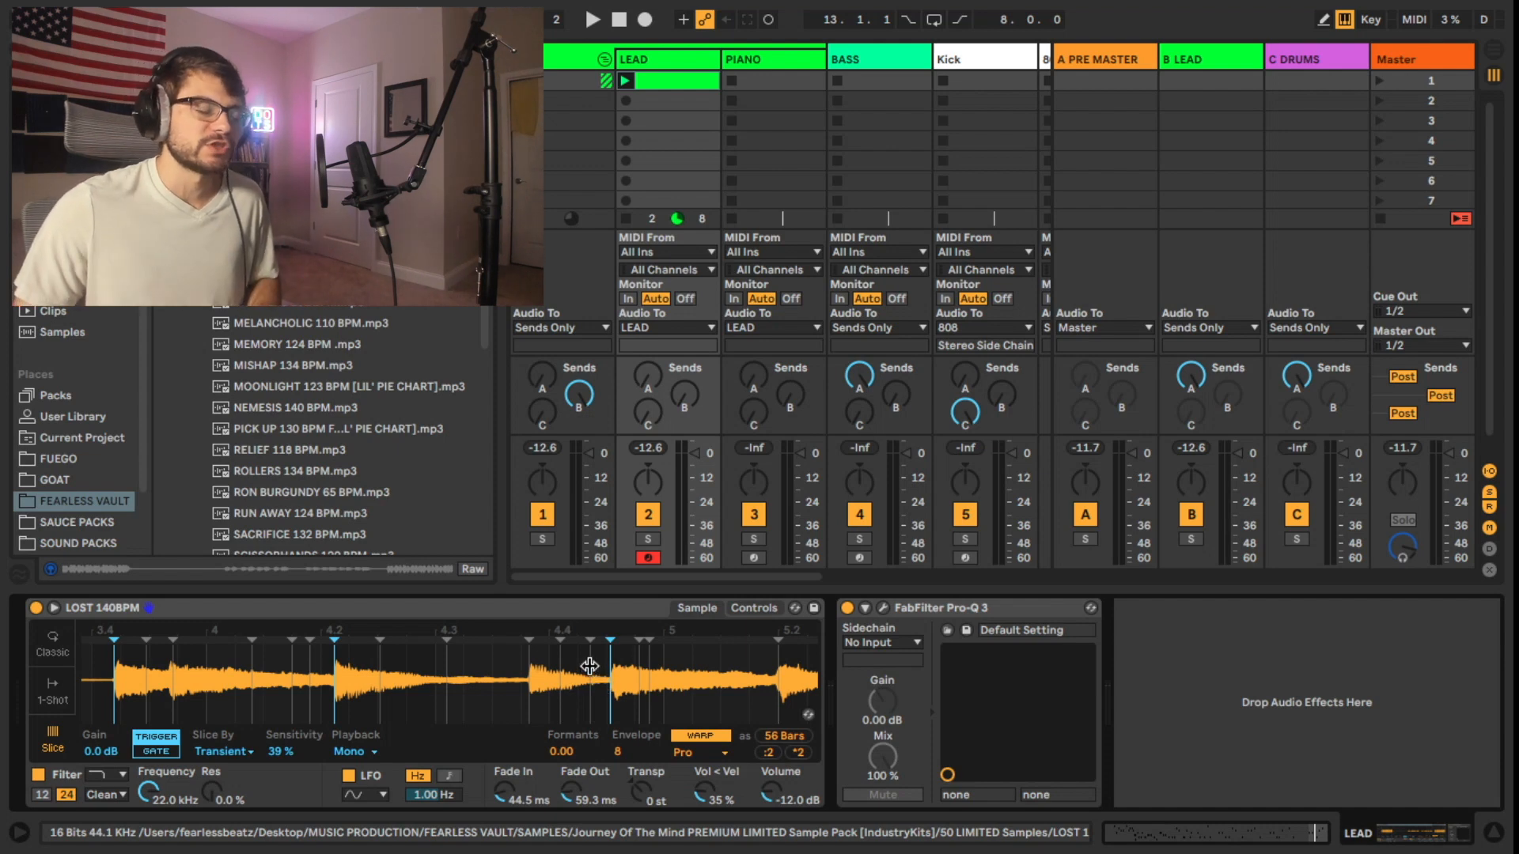
pyautogui.press('Delete')
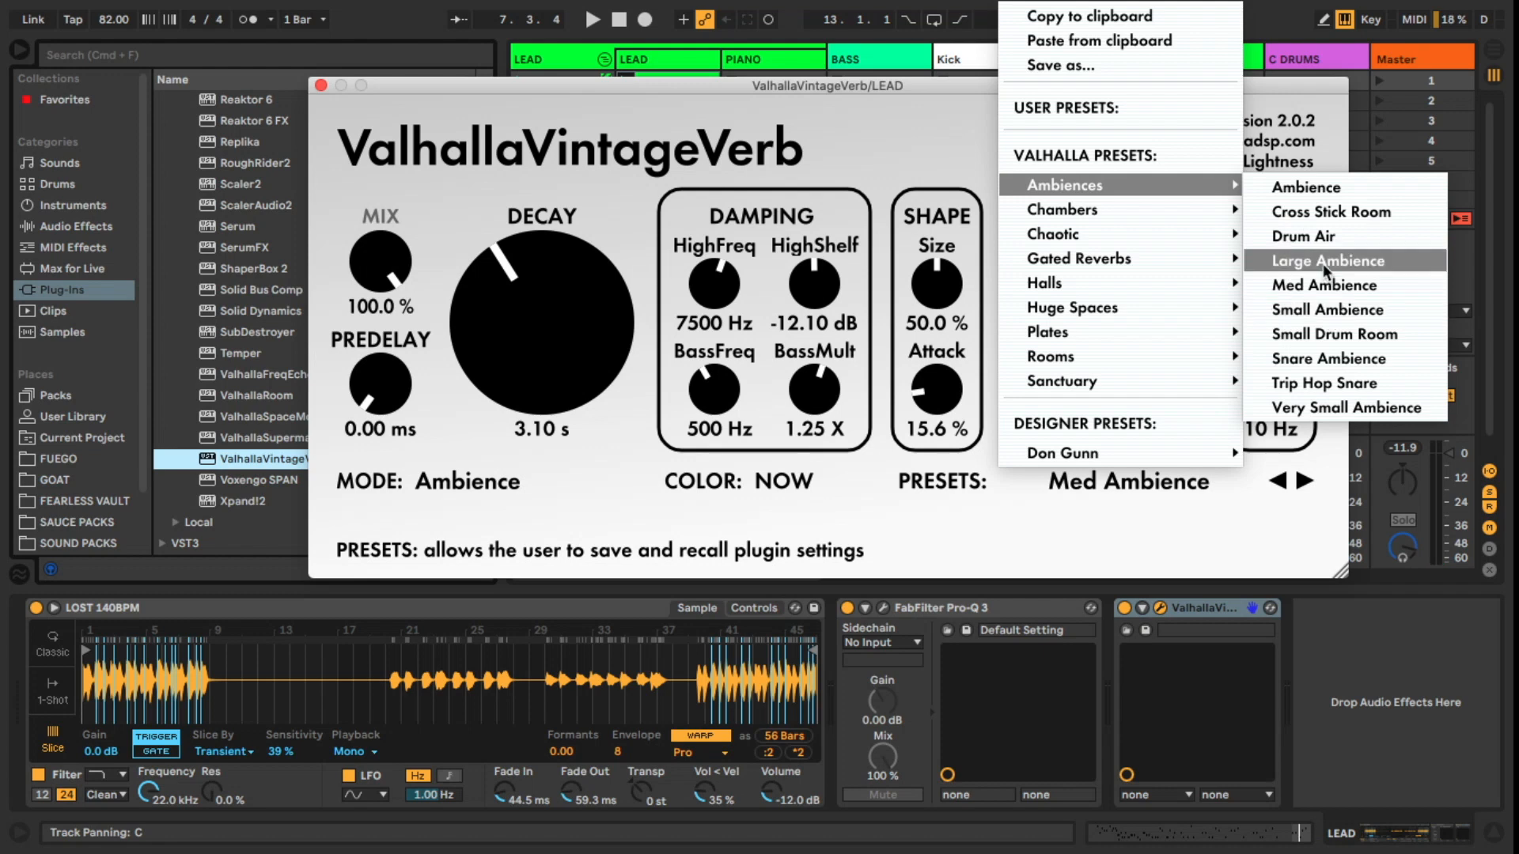
# Load the Large Ambience preset in ValhallaVintageVerb and raise the decay to 5.57 s
pyautogui.click(1322, 261)
pyautogui.press('space')
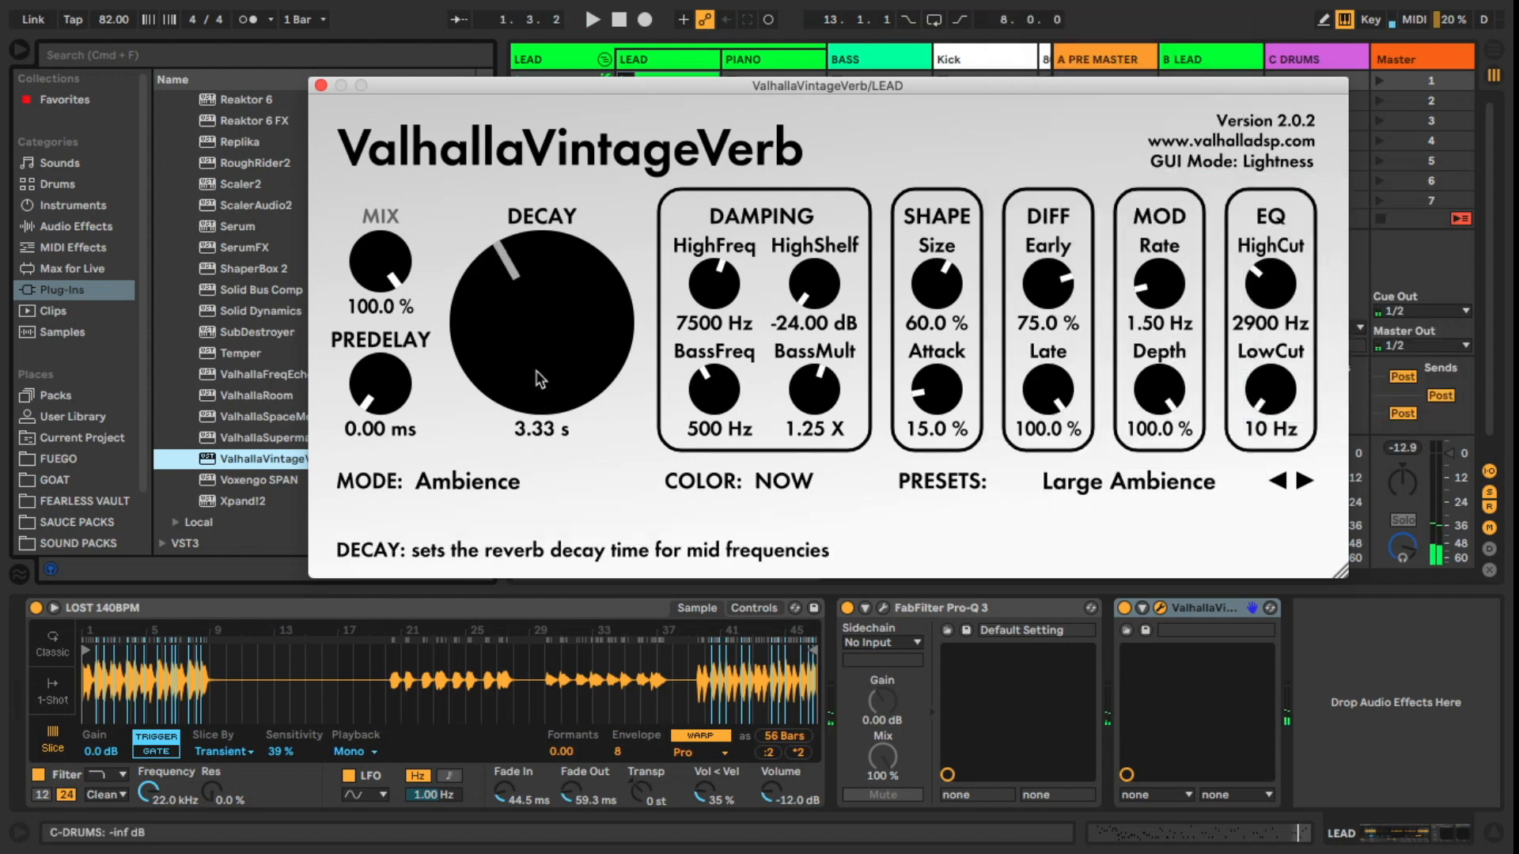
pyautogui.moveTo(541, 380); pyautogui.dragTo(539, 362)
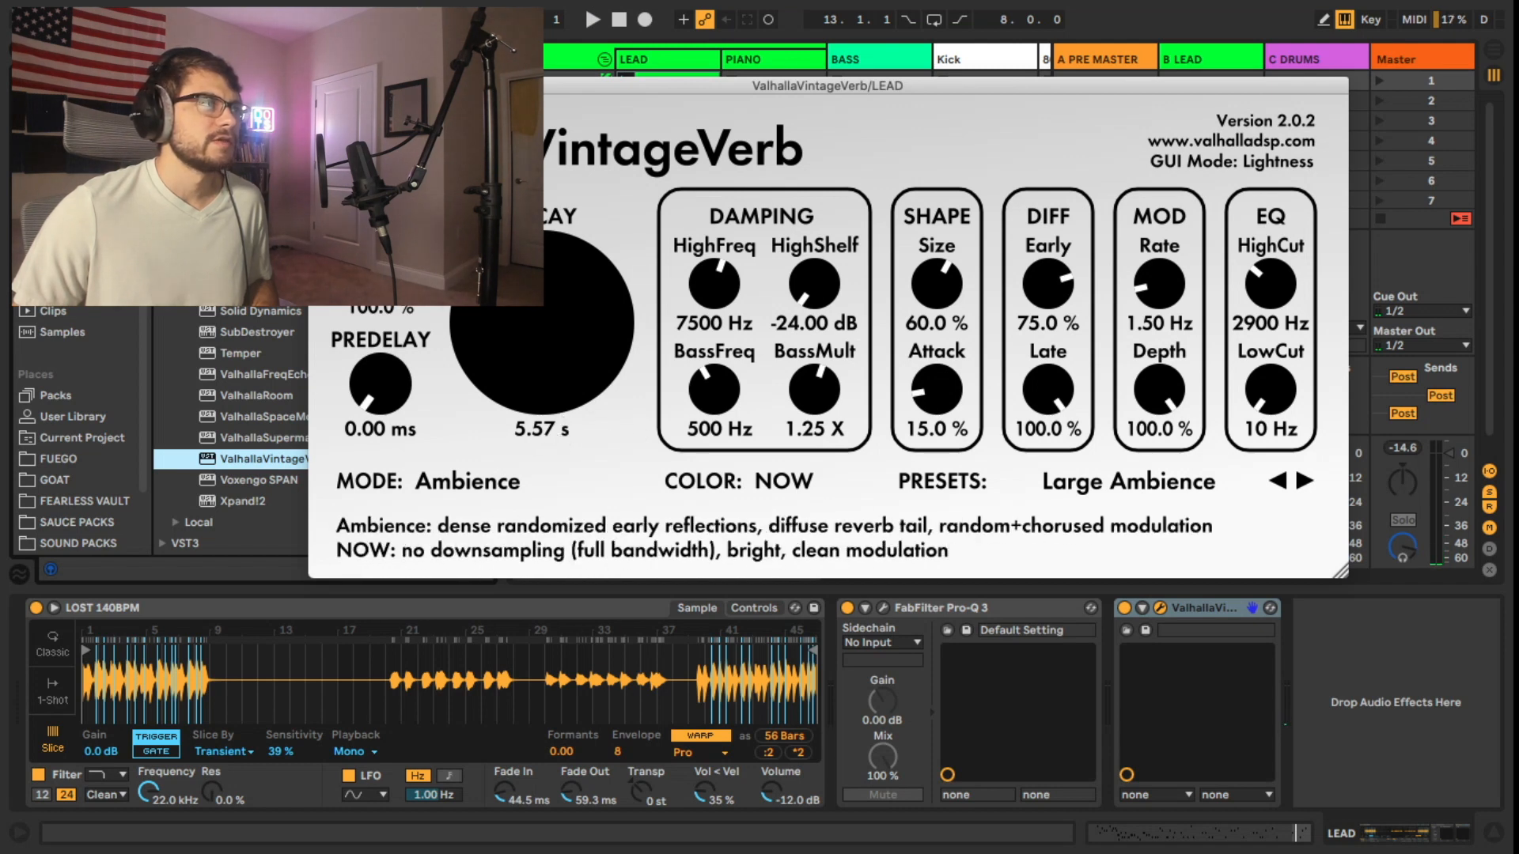
# Close the reverb window and balance the REVERB chain's volume in the Audio Effect Rack at -3.0 dB
pyautogui.press('super+alt+p')
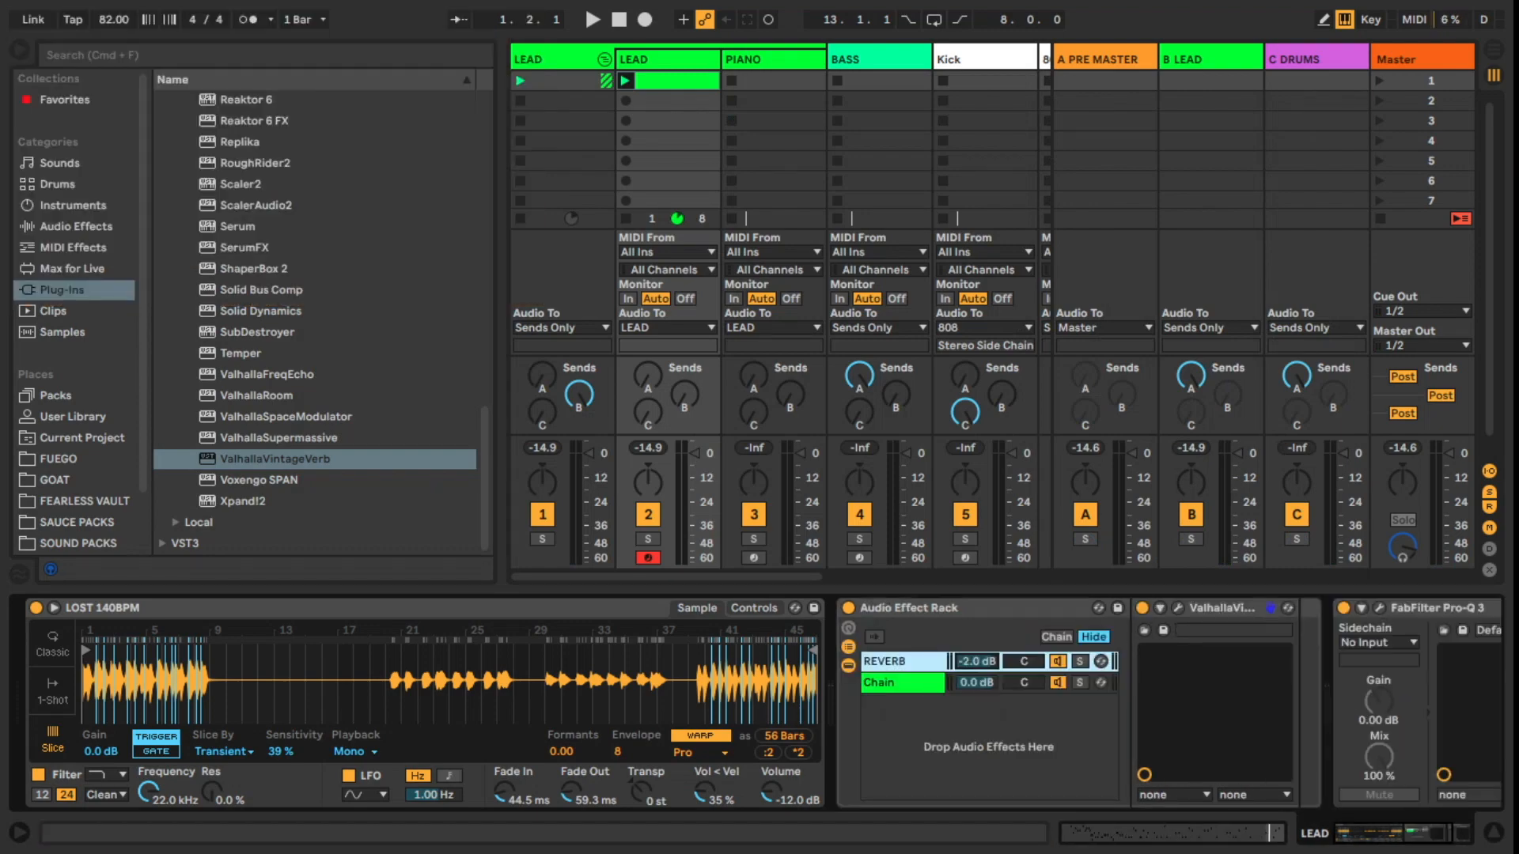
pyautogui.moveTo(977, 661); pyautogui.dragTo(977, 696)
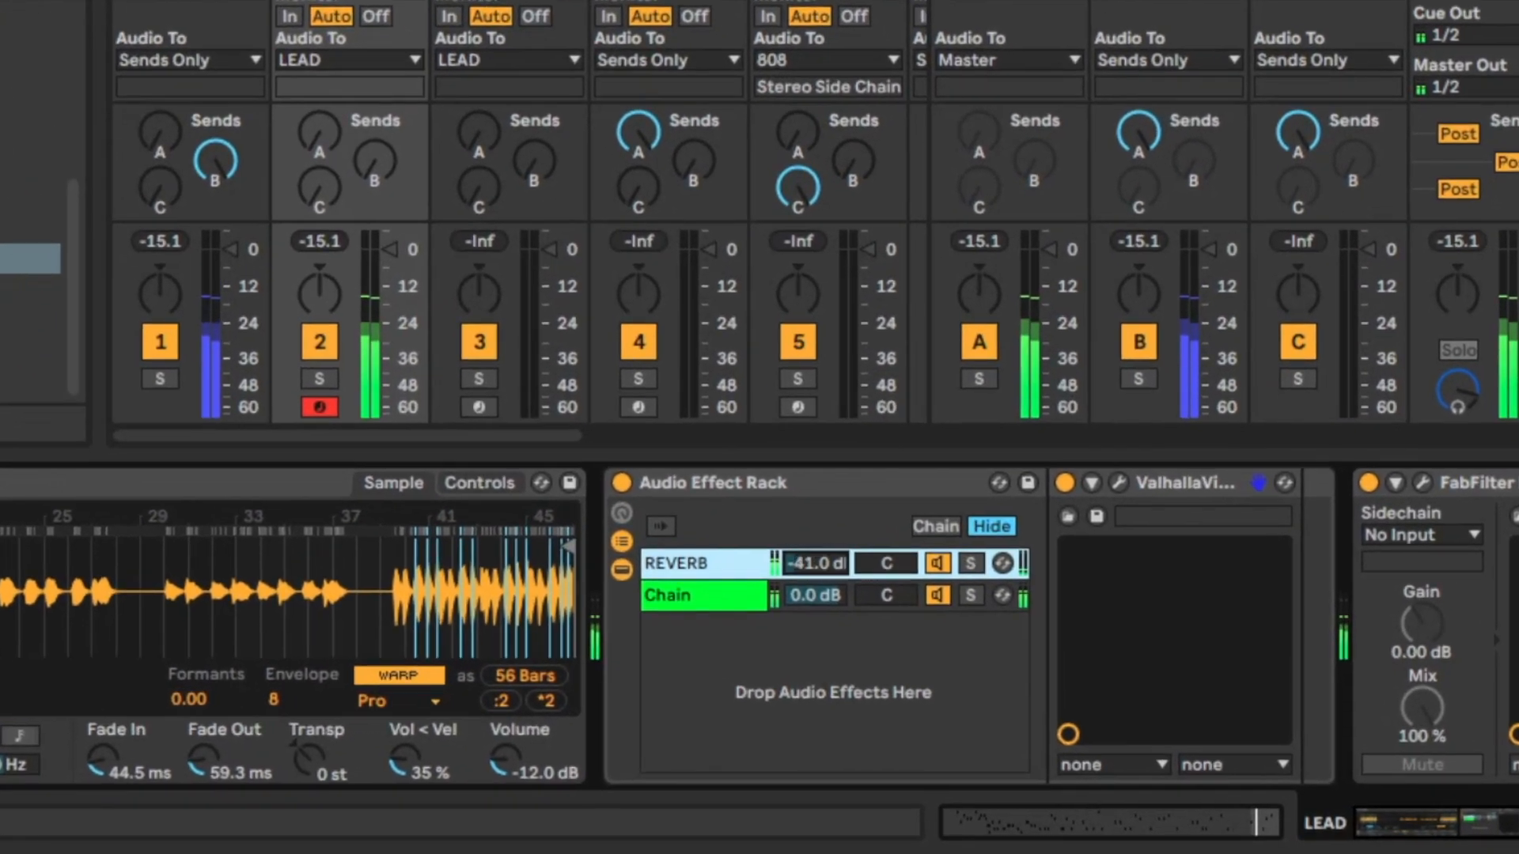
pyautogui.moveTo(815, 563); pyautogui.dragTo(815, 538)
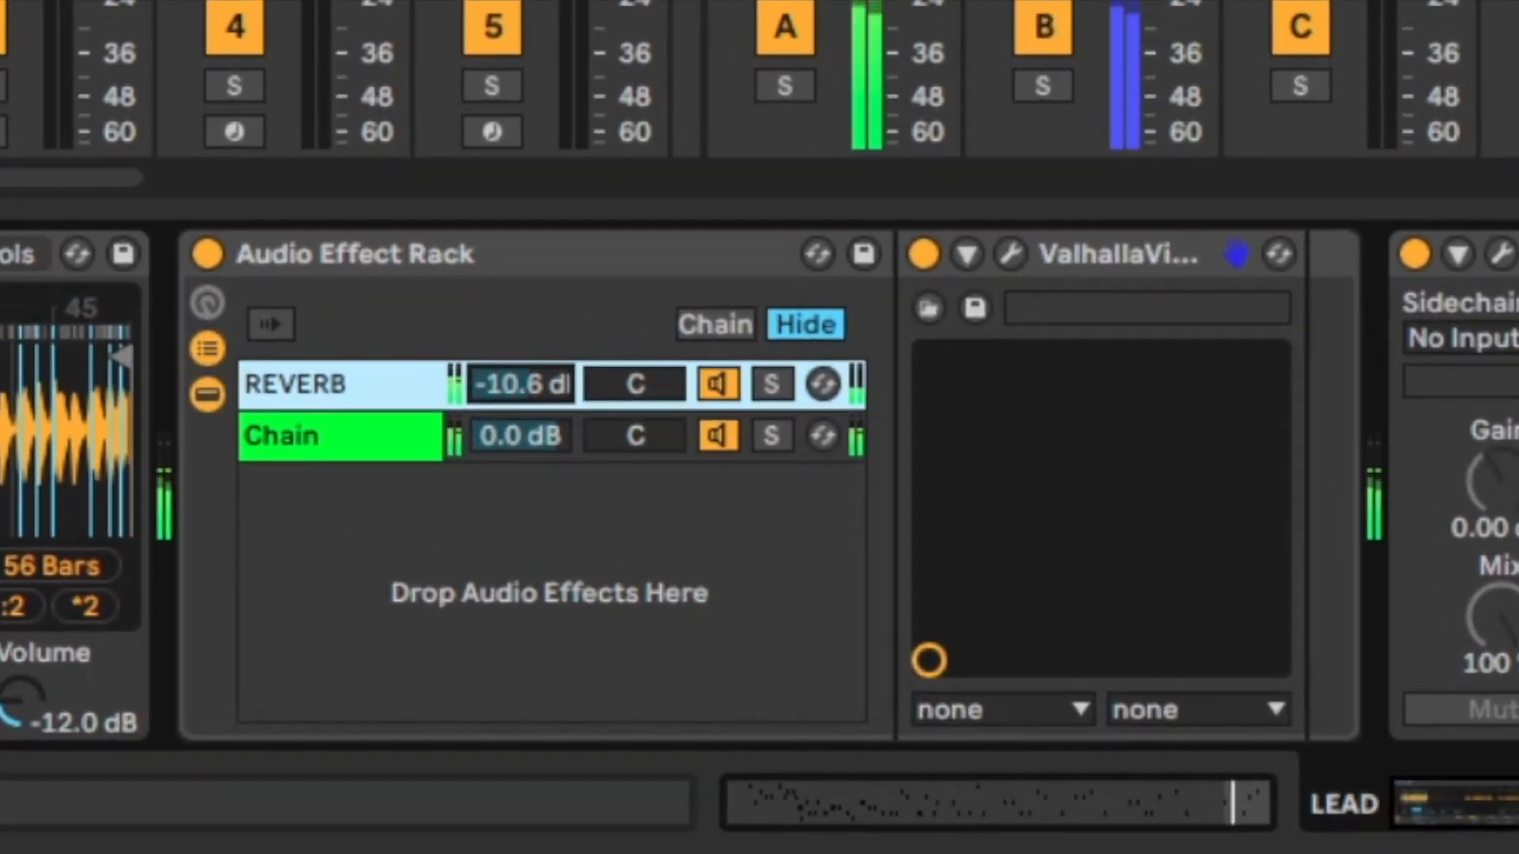
pyautogui.moveTo(521, 384); pyautogui.dragTo(521, 380)
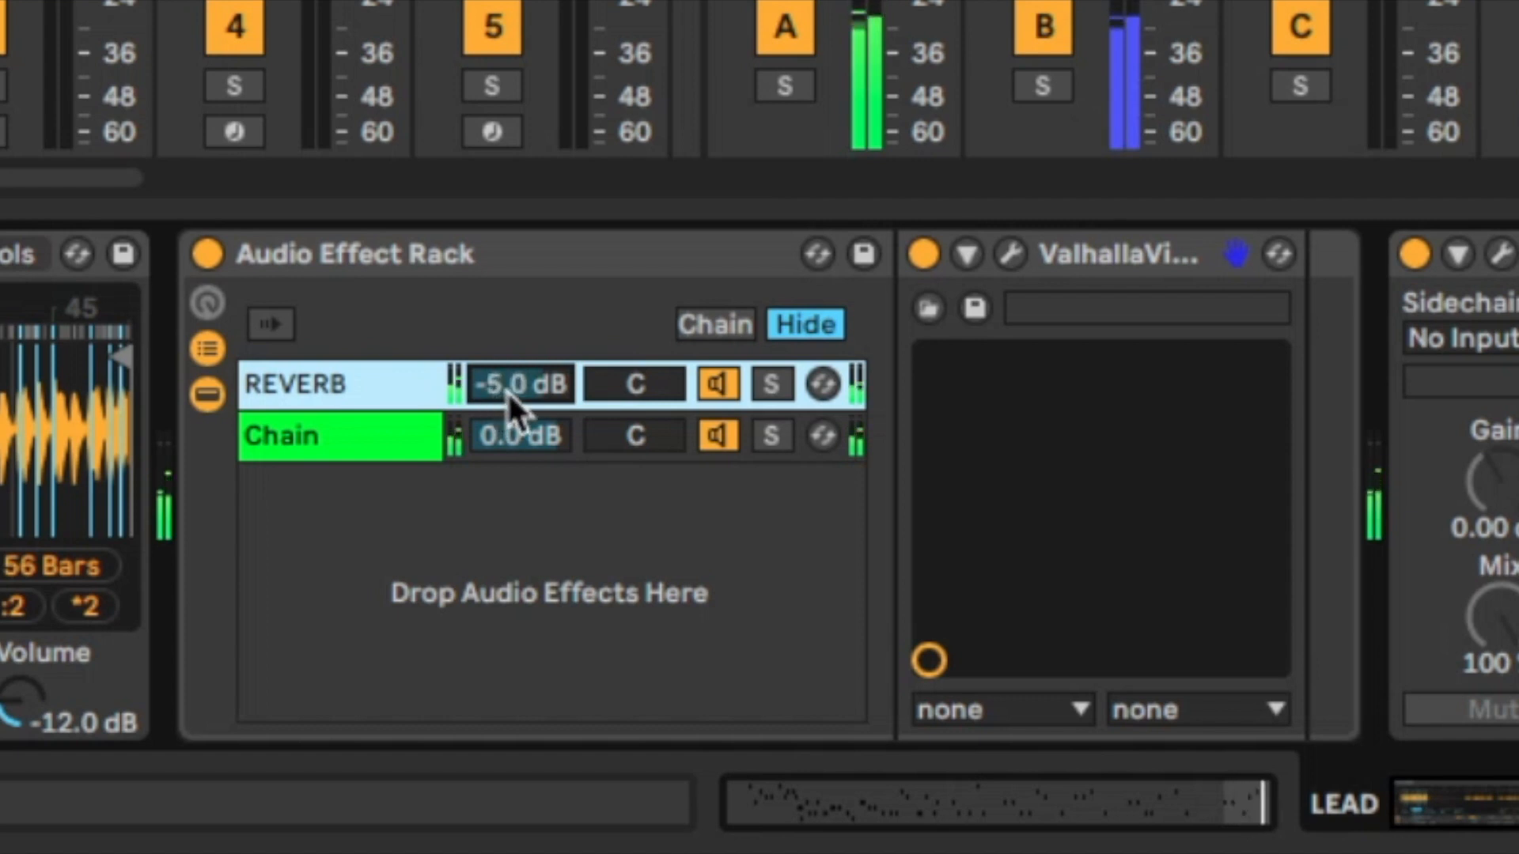
pyautogui.click(764, 428)
pyautogui.moveTo(500, 388); pyautogui.dragTo(536, 371)
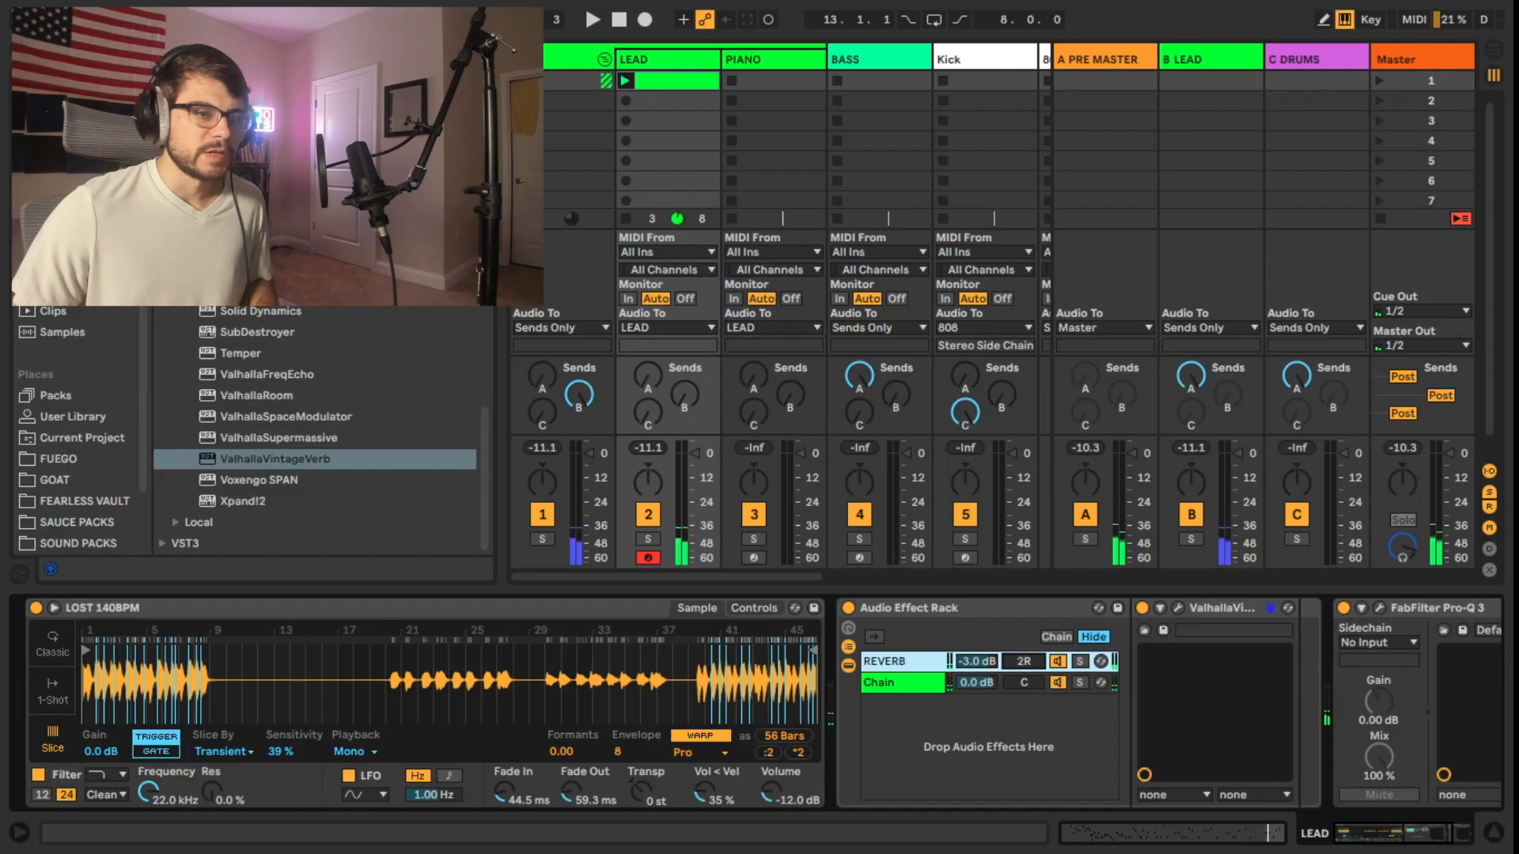
# Pan the rack's dry chain to 2L and the REVERB chain to 2R
pyautogui.click(1024, 683)
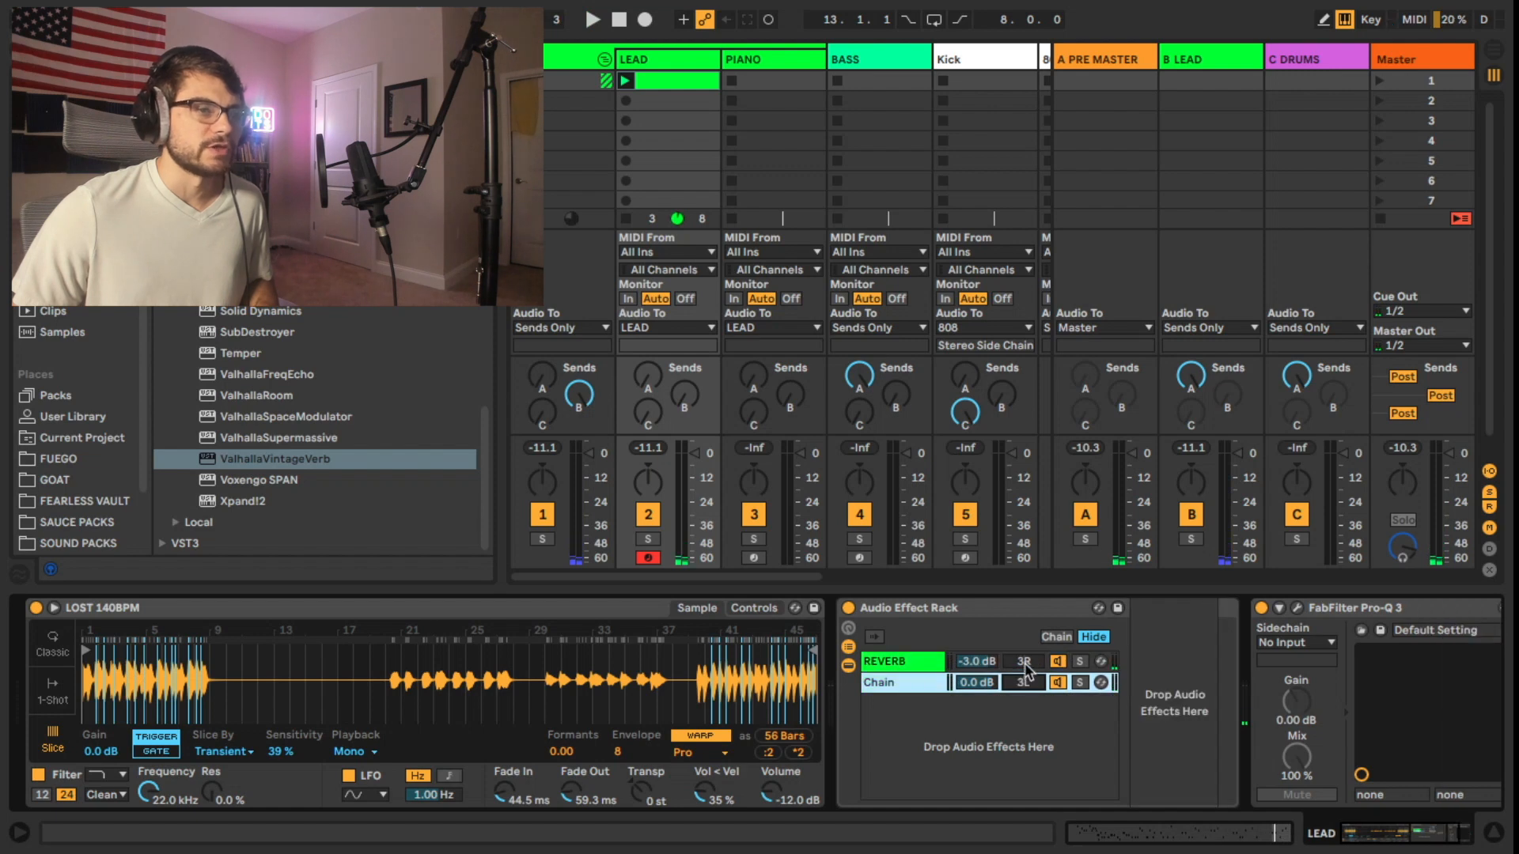
pyautogui.click(1026, 663)
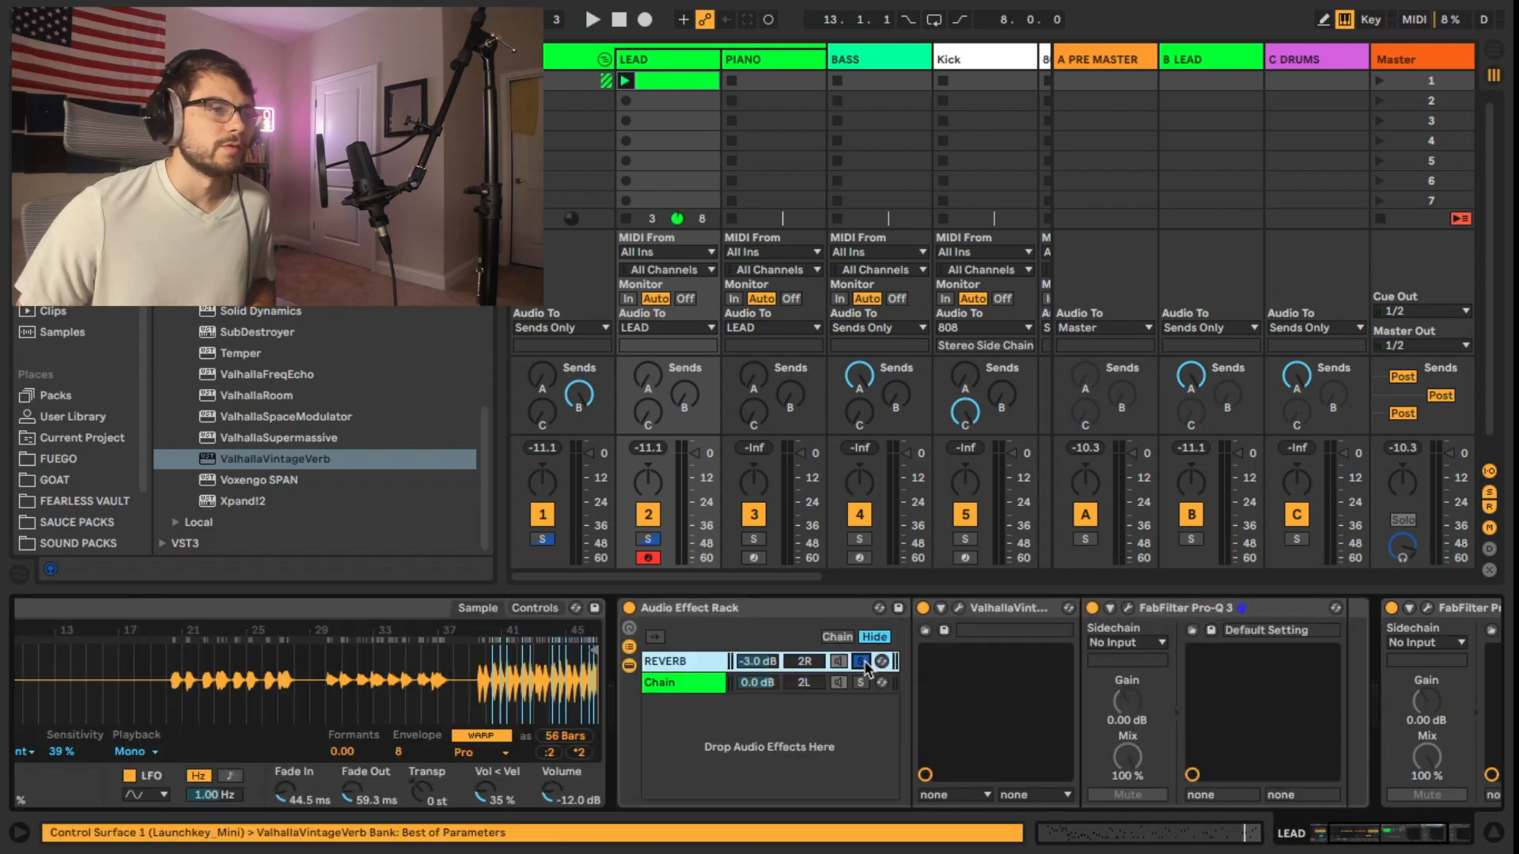
# Solo the REVERB chain and add a 48 dB/oct low cut at about 454 Hz in its Pro-Q 3
pyautogui.click(861, 662)
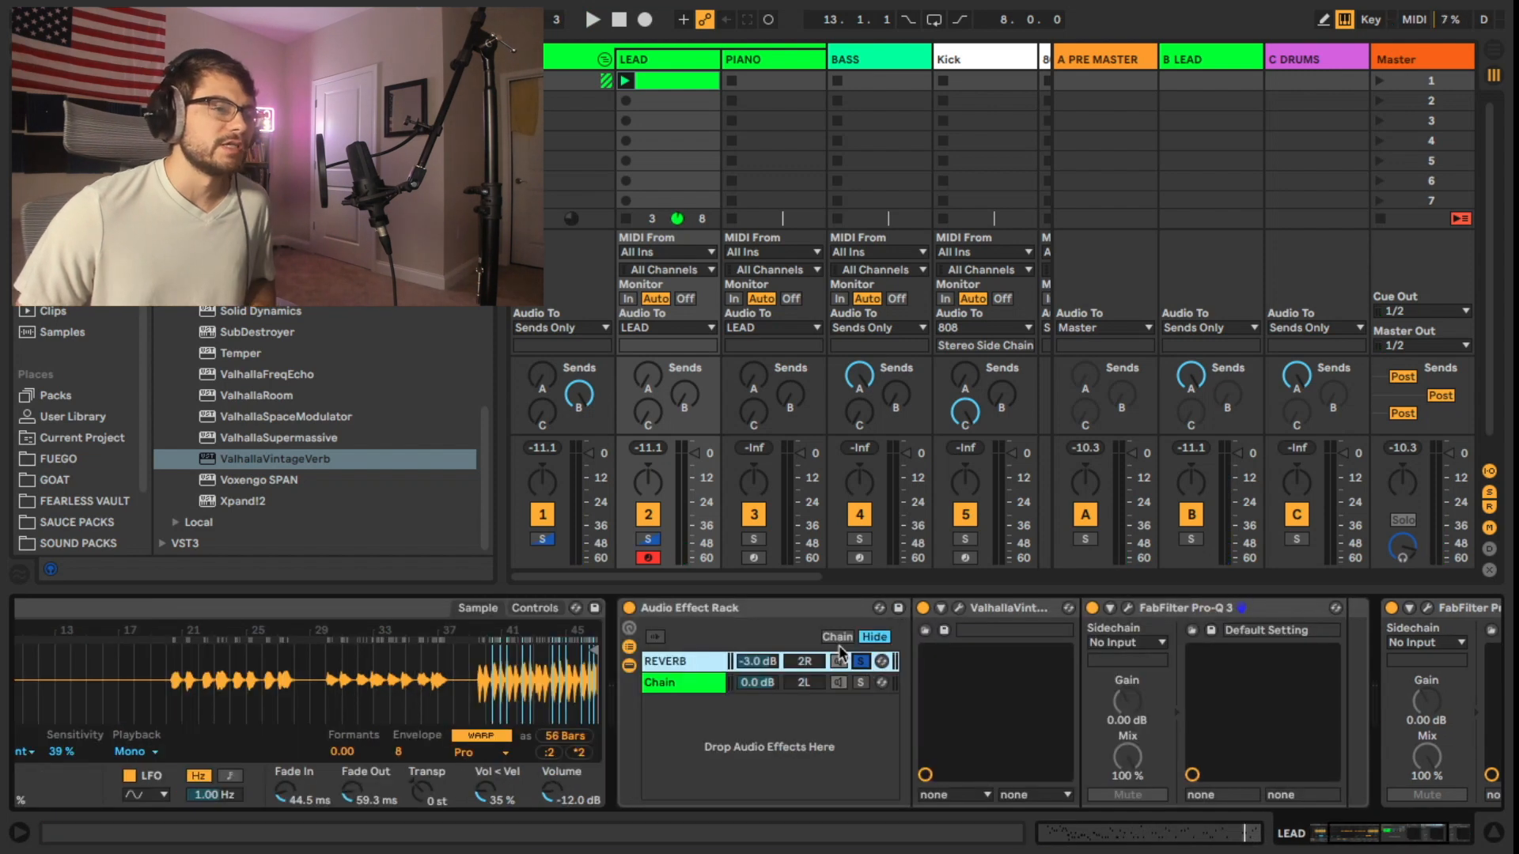
pyautogui.click(1128, 607)
pyautogui.moveTo(644, 243); pyautogui.dragTo(655, 278)
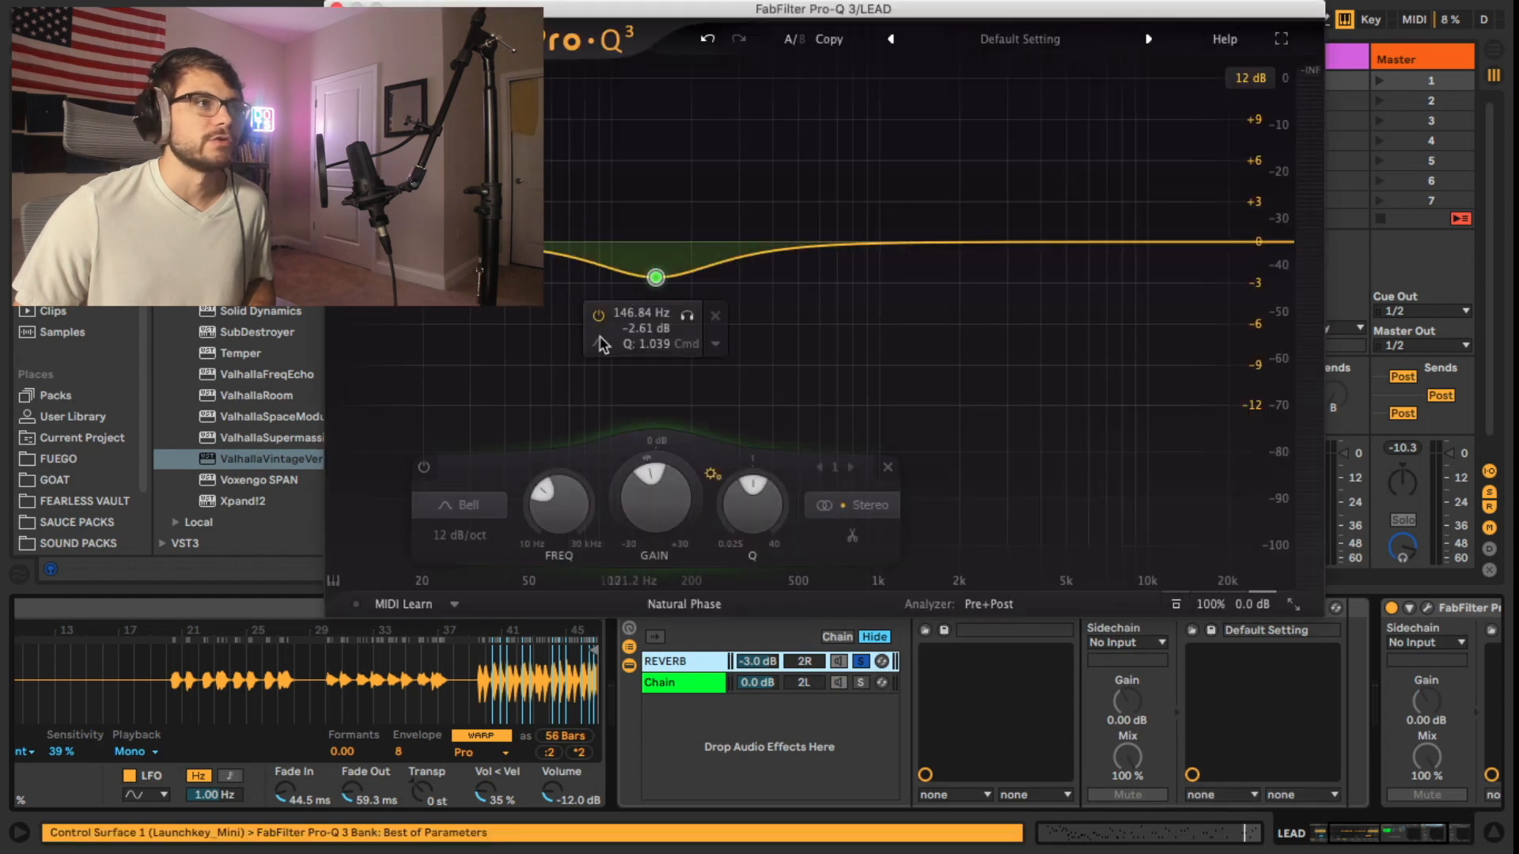
pyautogui.click(485, 508)
pyautogui.click(458, 330)
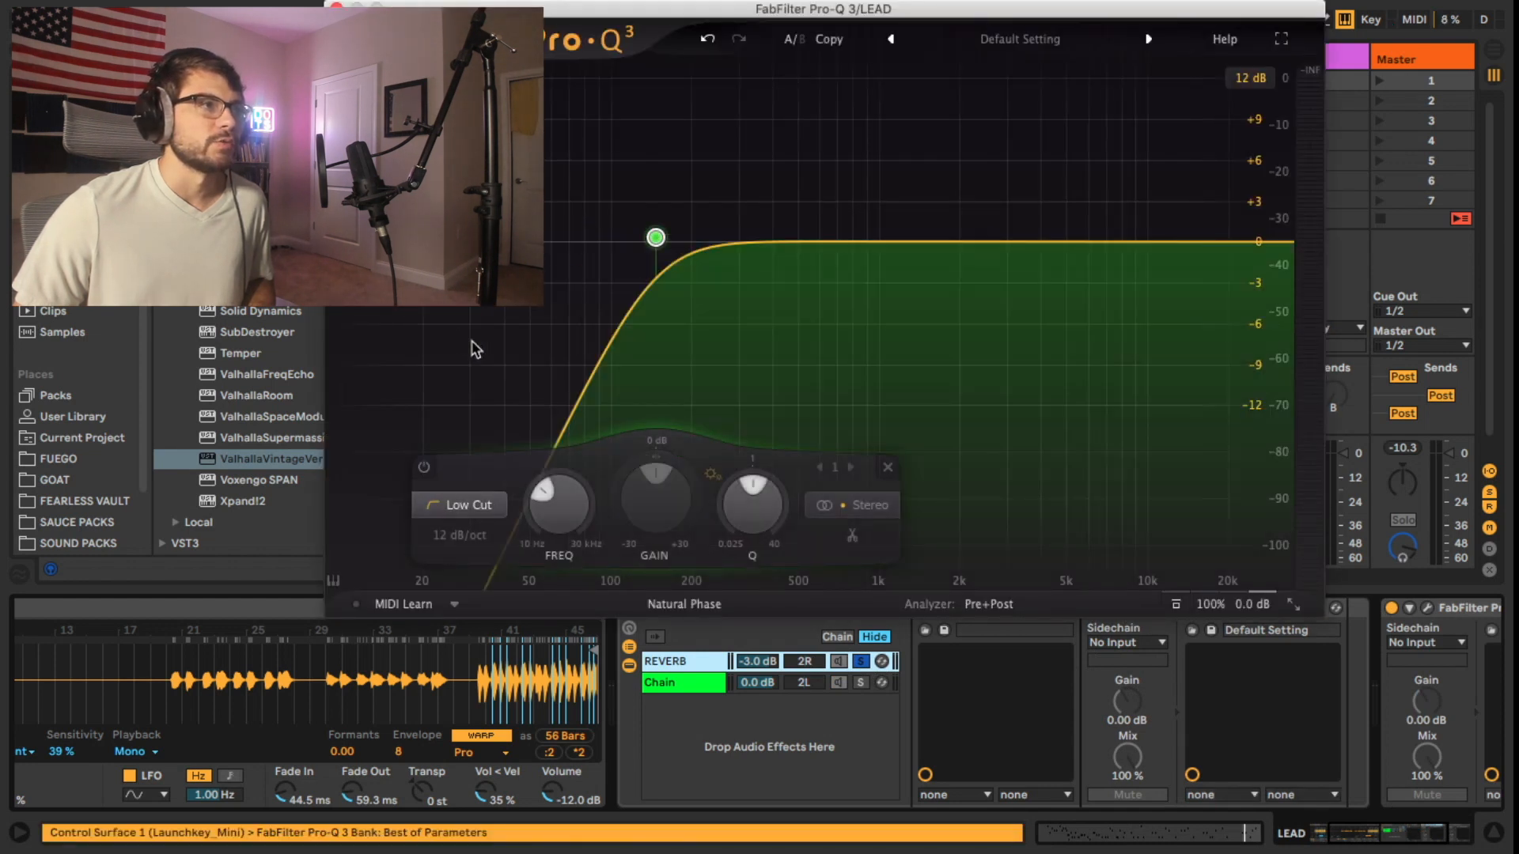
pyautogui.click(481, 538)
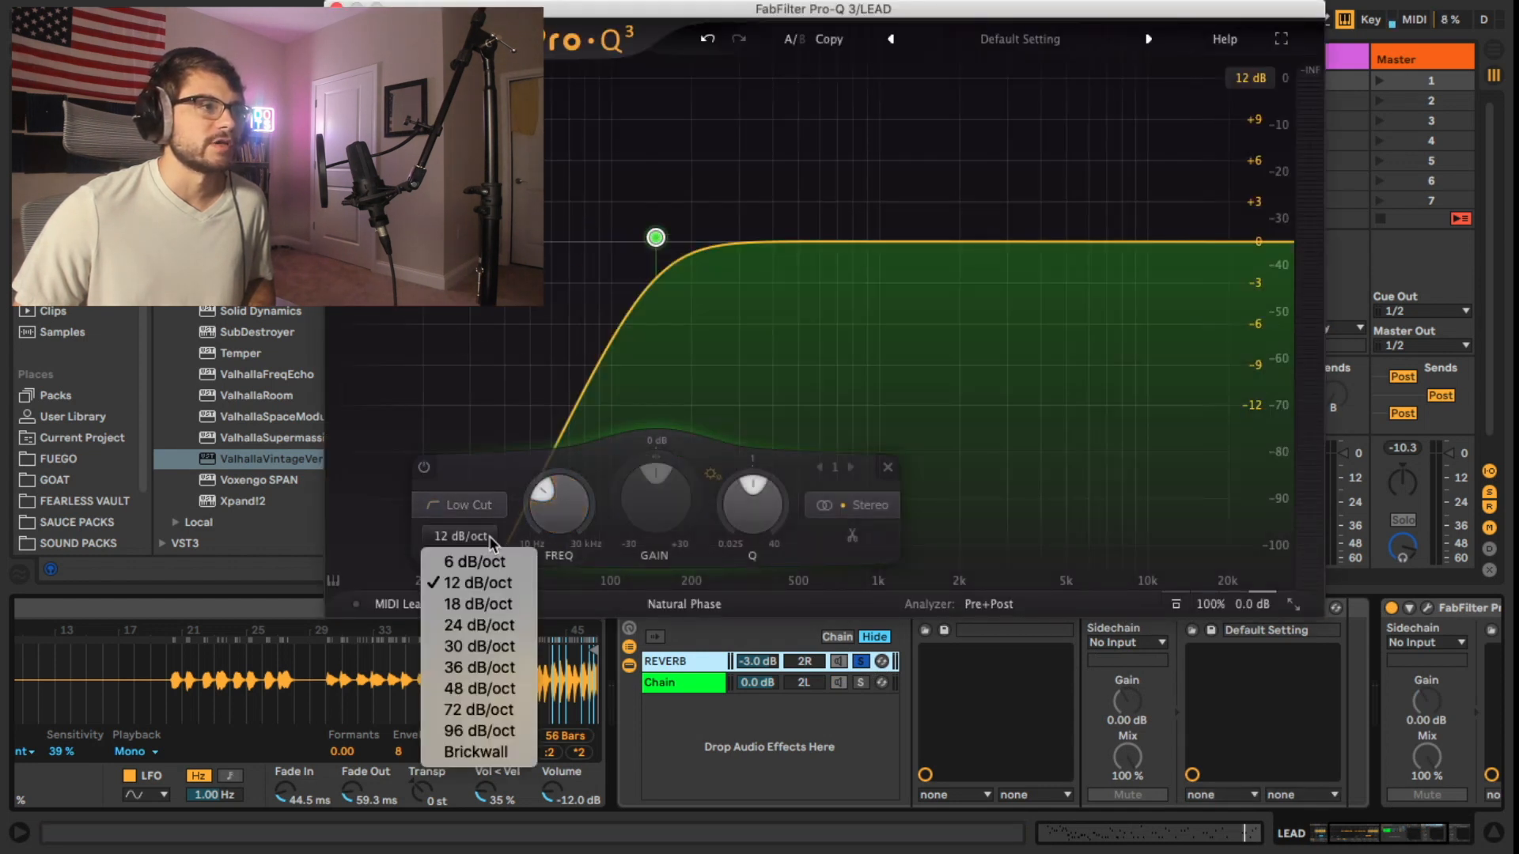
pyautogui.click(490, 688)
pyautogui.moveTo(658, 238)
pyautogui.press('space')
pyautogui.moveTo(656, 237); pyautogui.dragTo(787, 241)
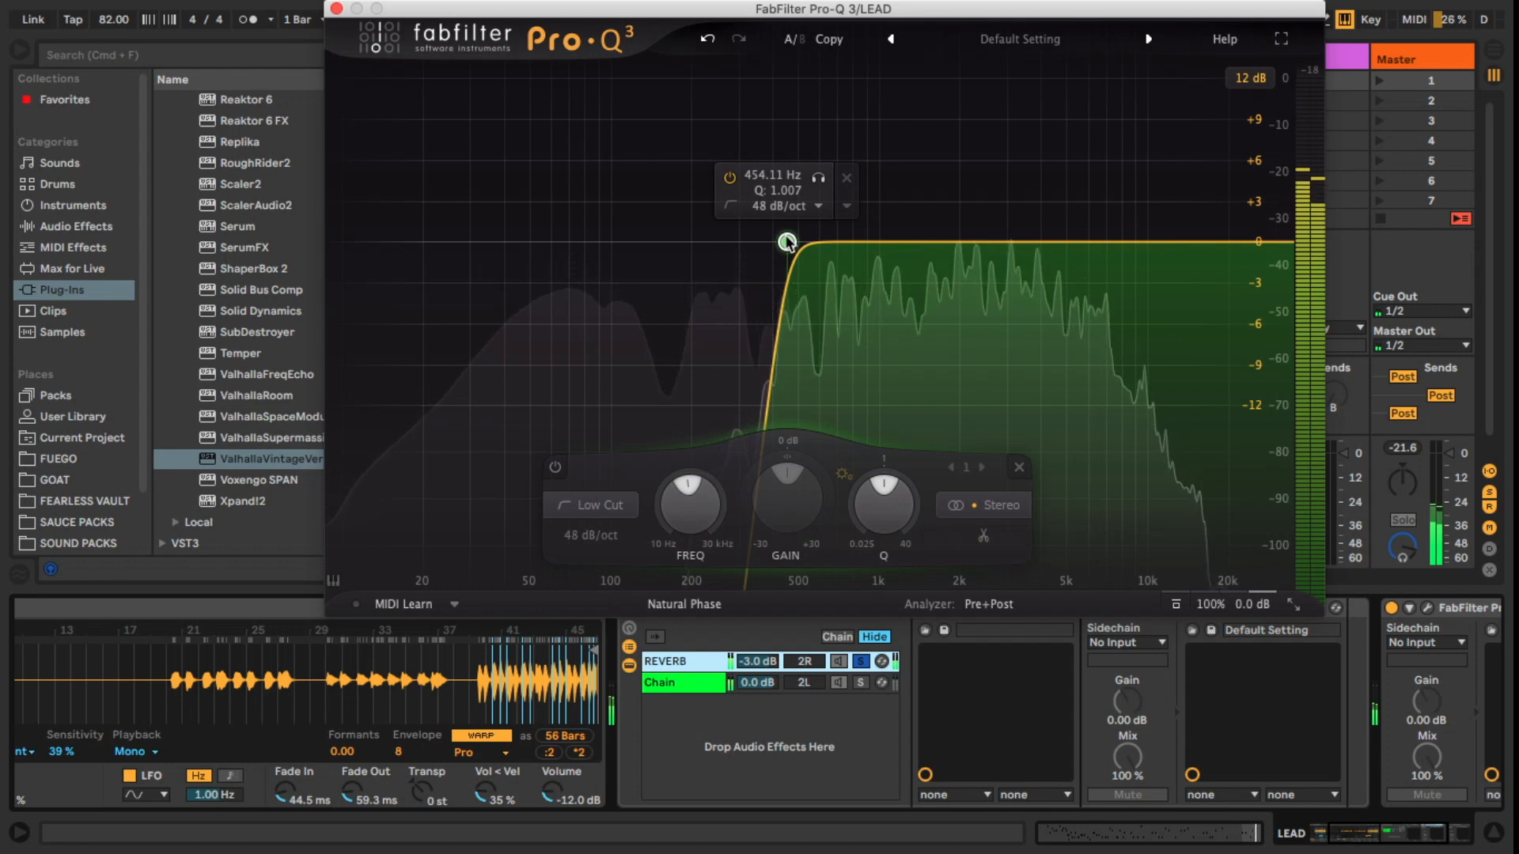
# Add a high cut band in the REVERB chain's Pro-Q 3 and lower its frequency
pyautogui.click(1180, 261)
pyautogui.moveTo(1179, 261); pyautogui.dragTo(1091, 249)
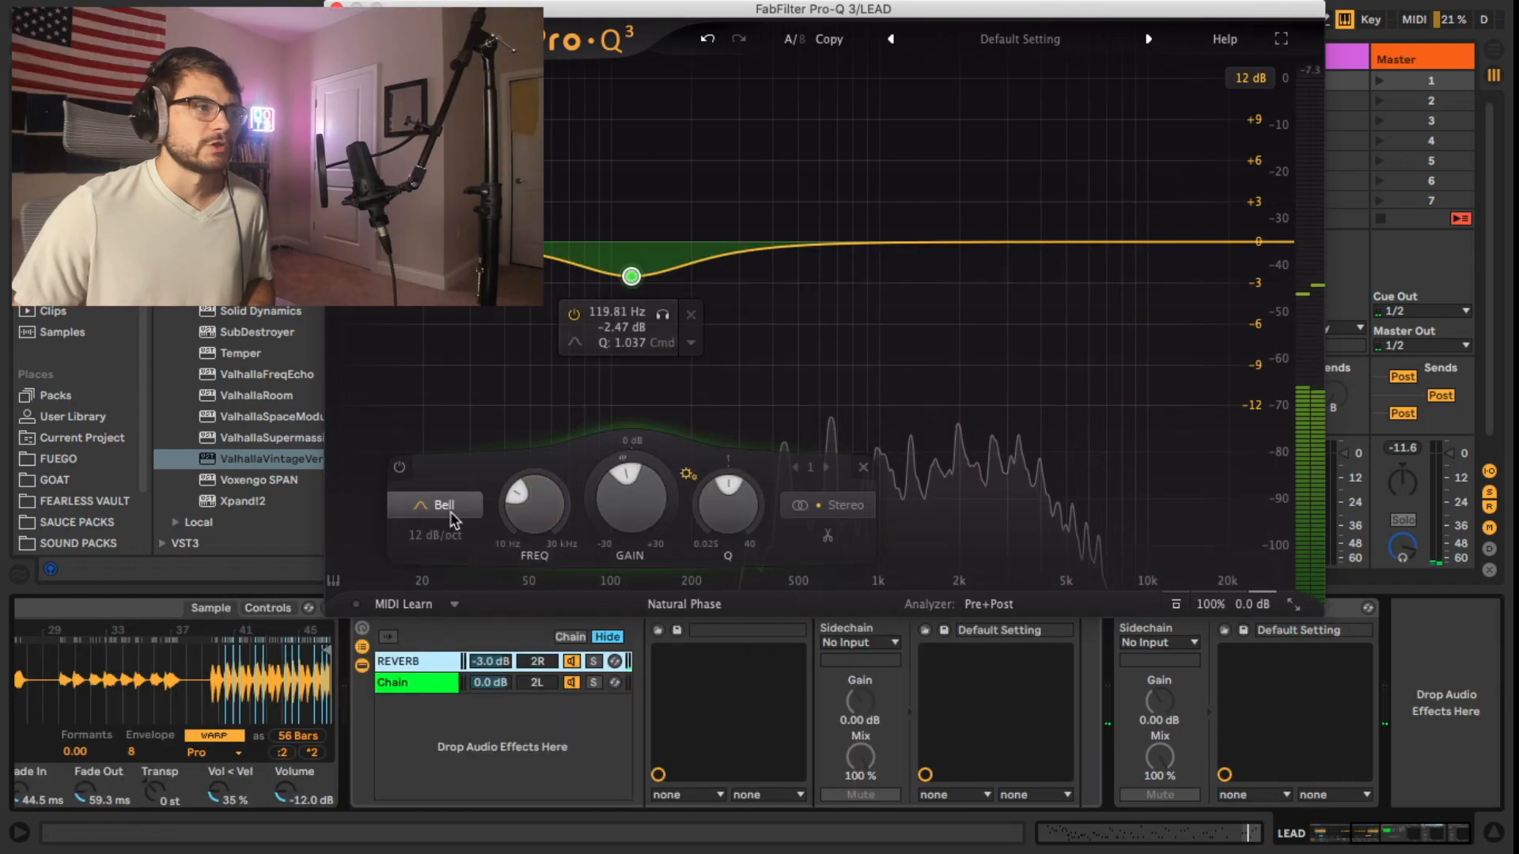
# Turn the bell band in the Pro-Q 3 after the rack into a 48 dB/oct low cut at about 299 Hz
pyautogui.click(433, 505)
pyautogui.click(426, 340)
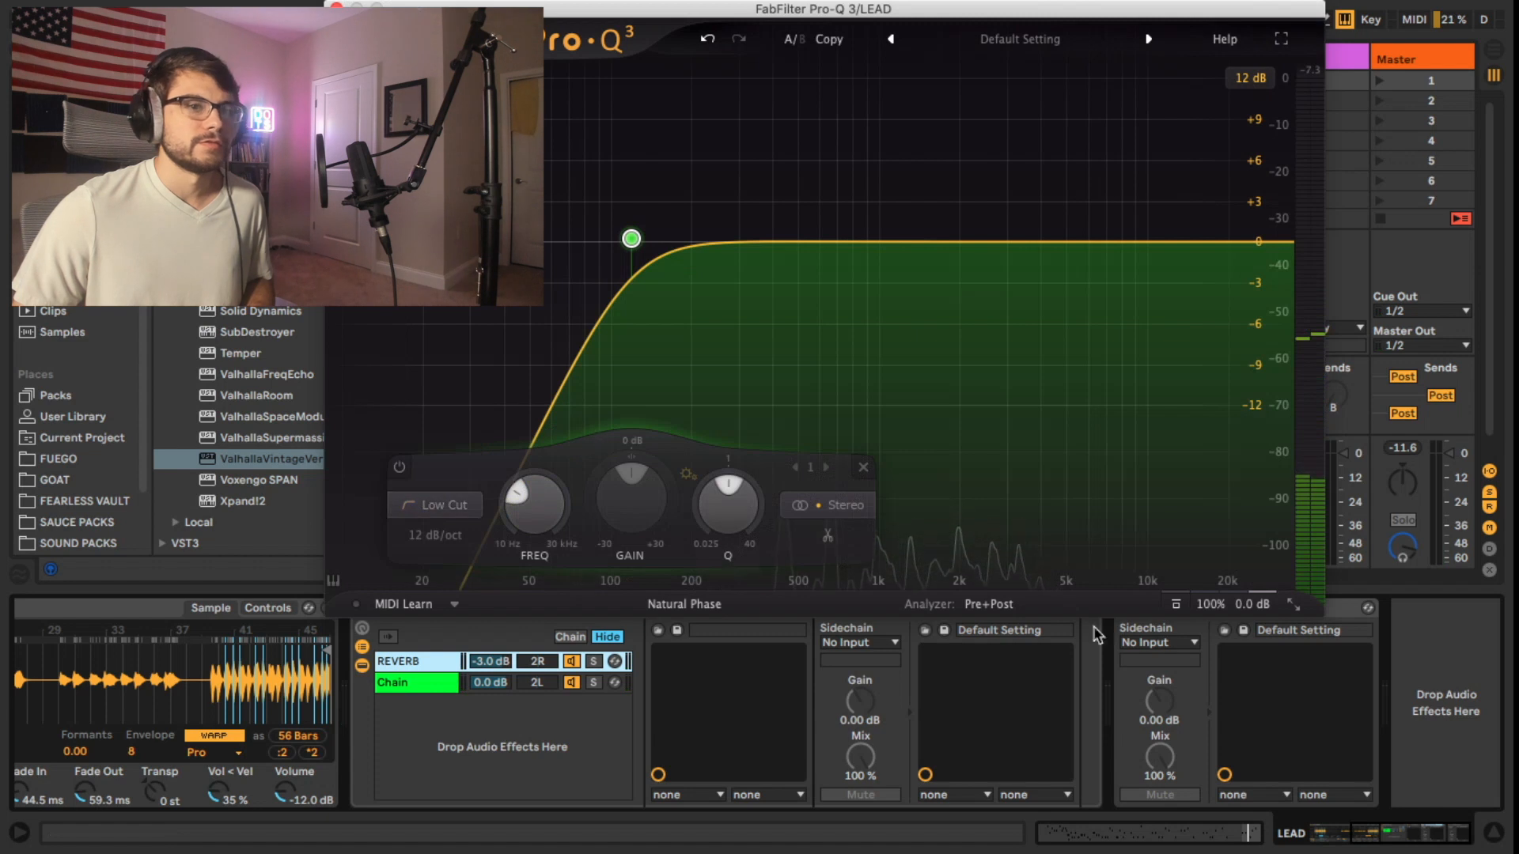
pyautogui.moveTo(631, 238); pyautogui.dragTo(738, 238)
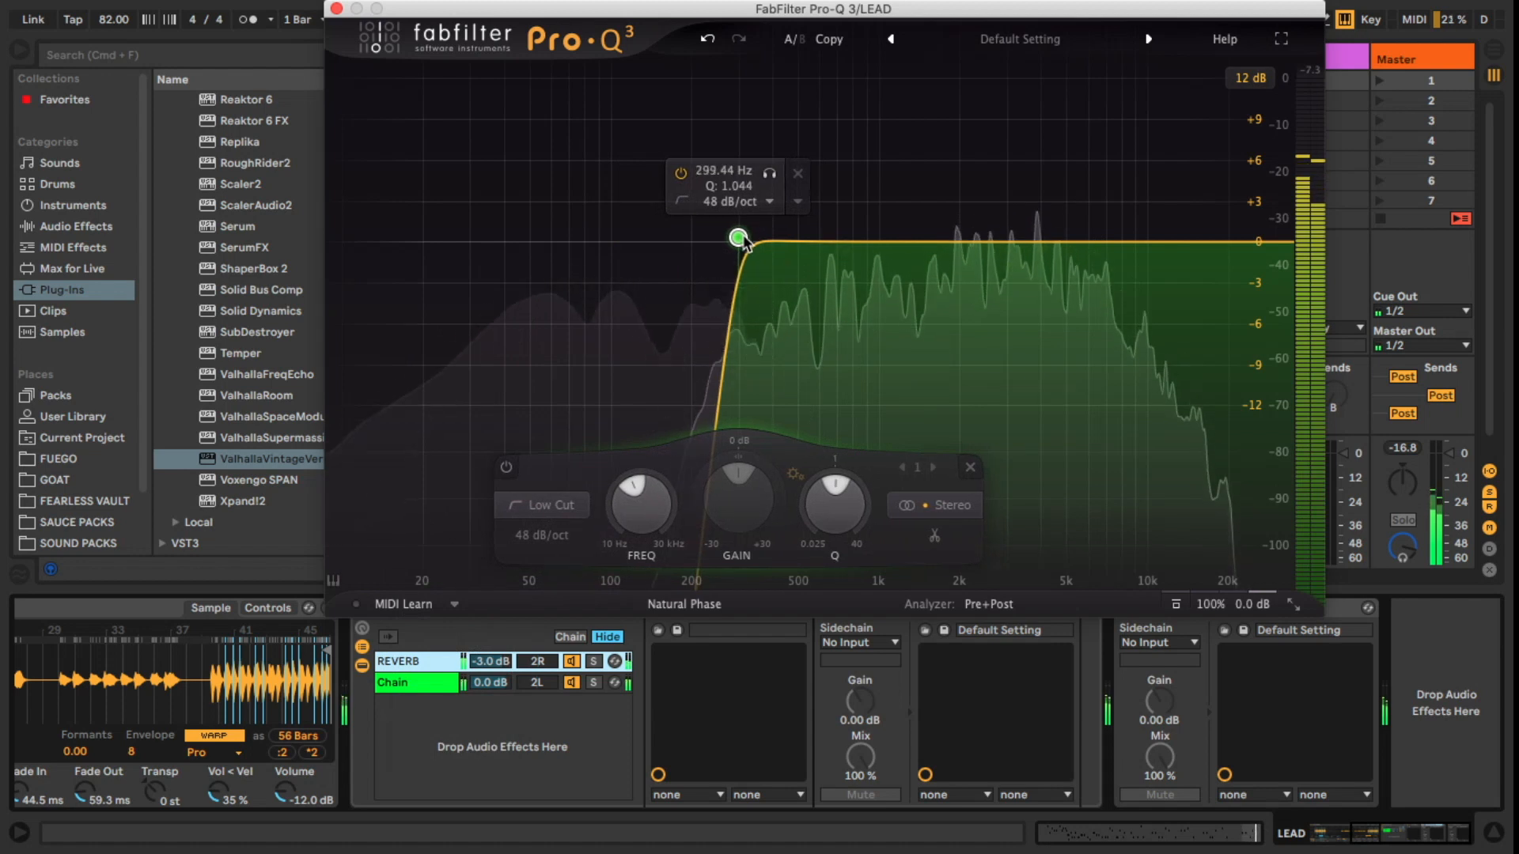
# Add a high cut at about 11.1 kHz to the Pro-Q 3 after the rack and set its slope to 48 dB/oct
pyautogui.click(1223, 266)
pyautogui.moveTo(1223, 266); pyautogui.dragTo(1160, 264)
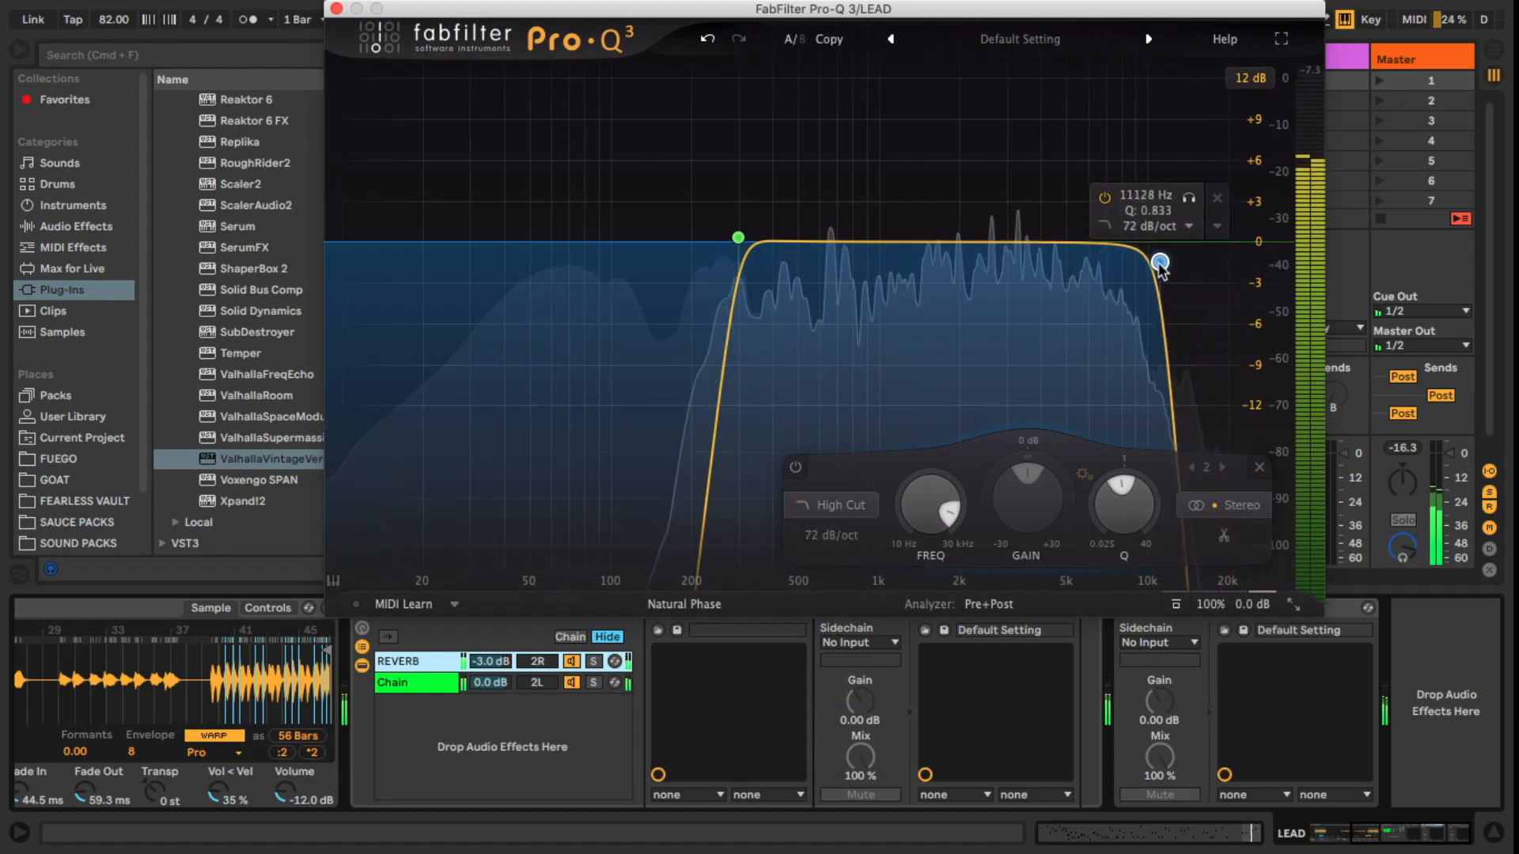
pyautogui.click(832, 535)
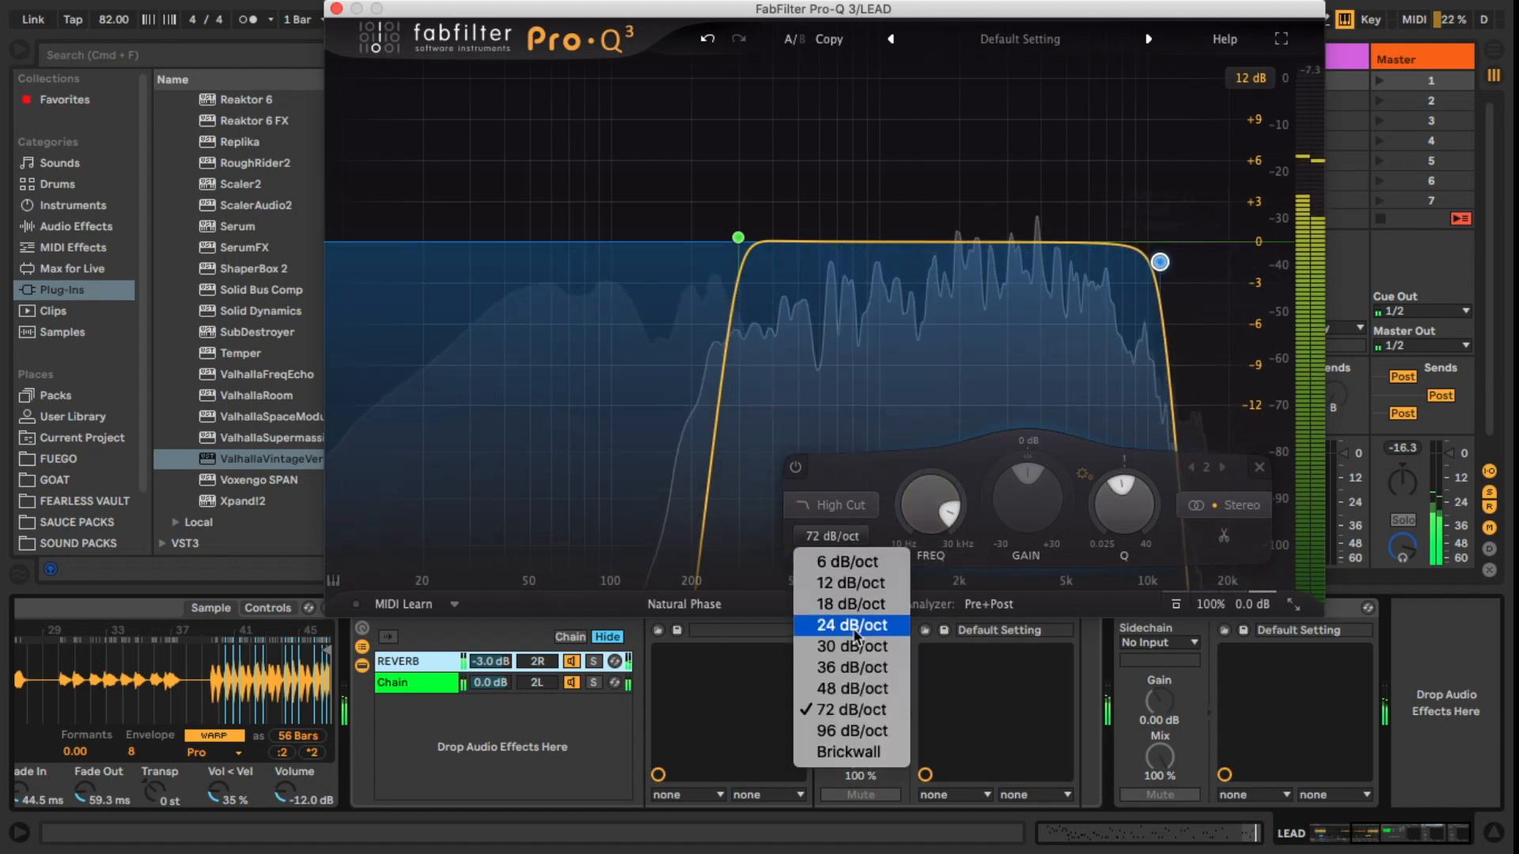
pyautogui.click(837, 688)
pyautogui.moveTo(1159, 259); pyautogui.dragTo(1158, 252)
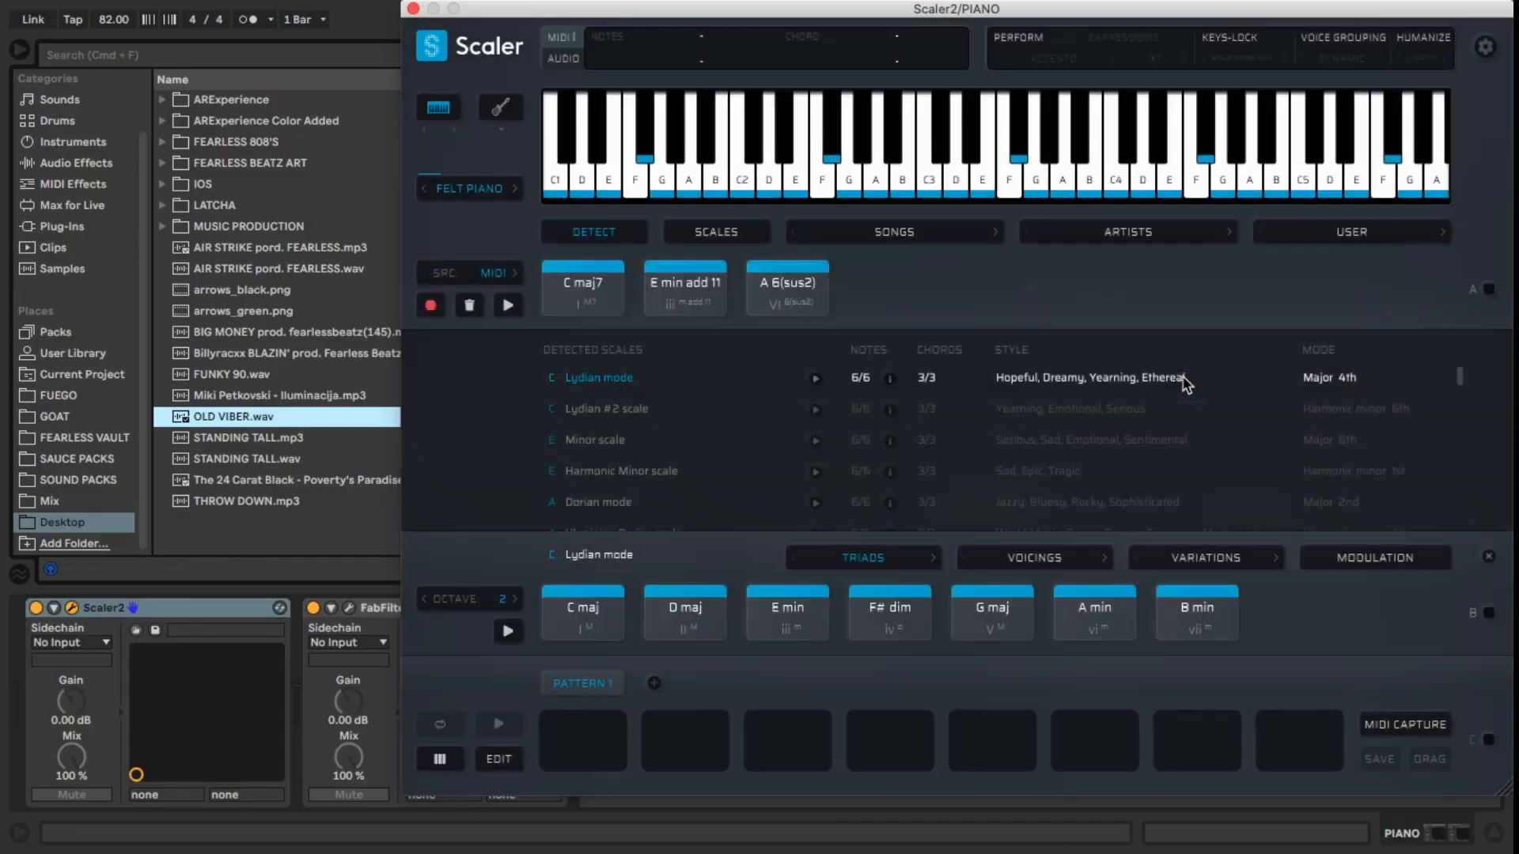
# Audition the detected C maj7 chord in Scaler 2
pyautogui.click(613, 280)
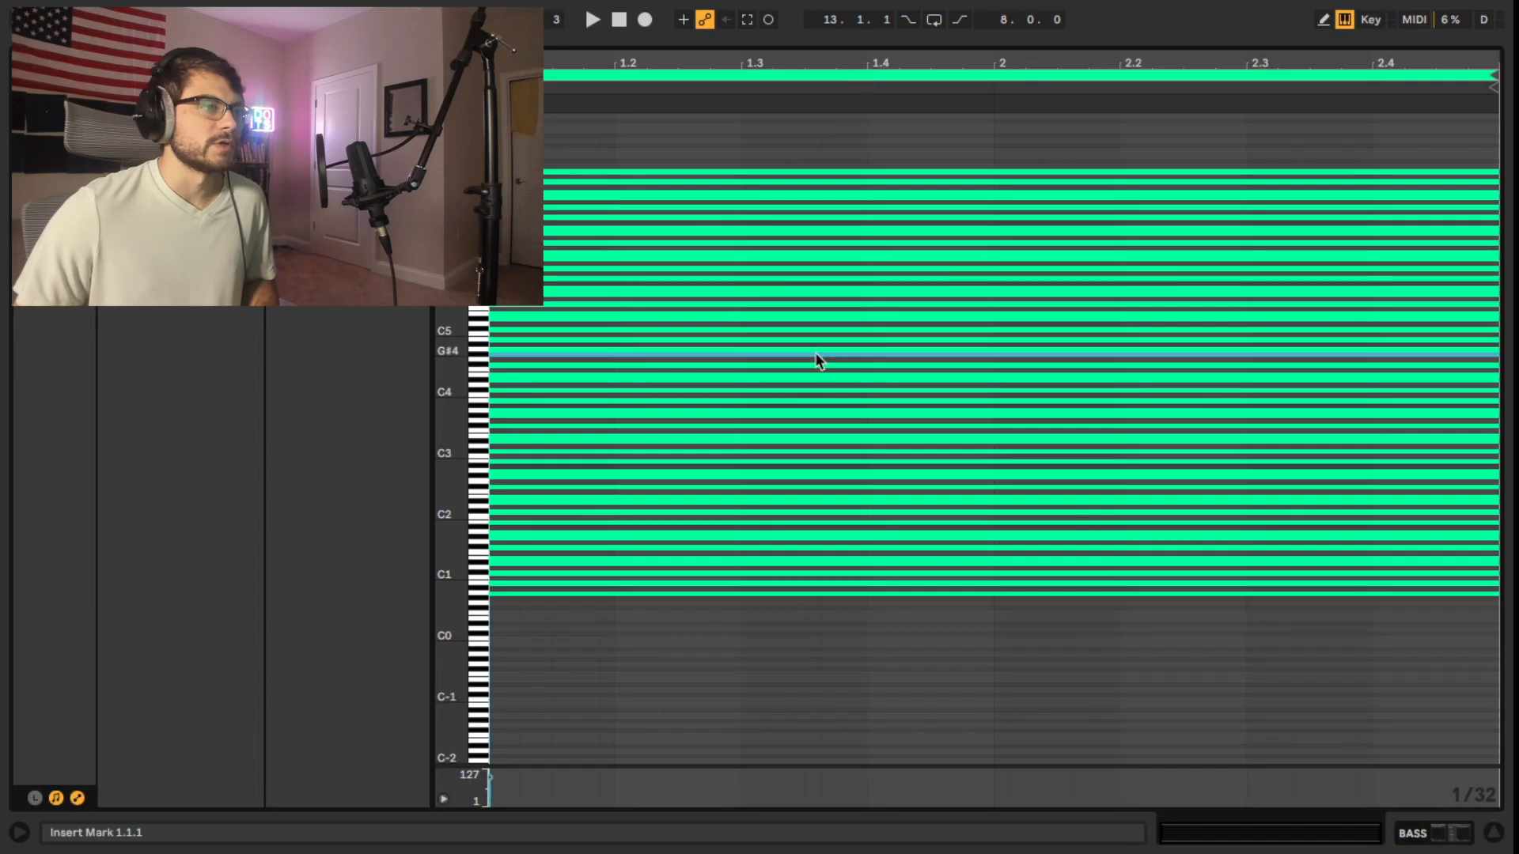
# Select all the scale notes in the BASS clip and shorten them to about one beat
pyautogui.moveTo(1414, 109); pyautogui.dragTo(1460, 652)
pyautogui.moveTo(1490, 170); pyautogui.dragTo(618, 175)
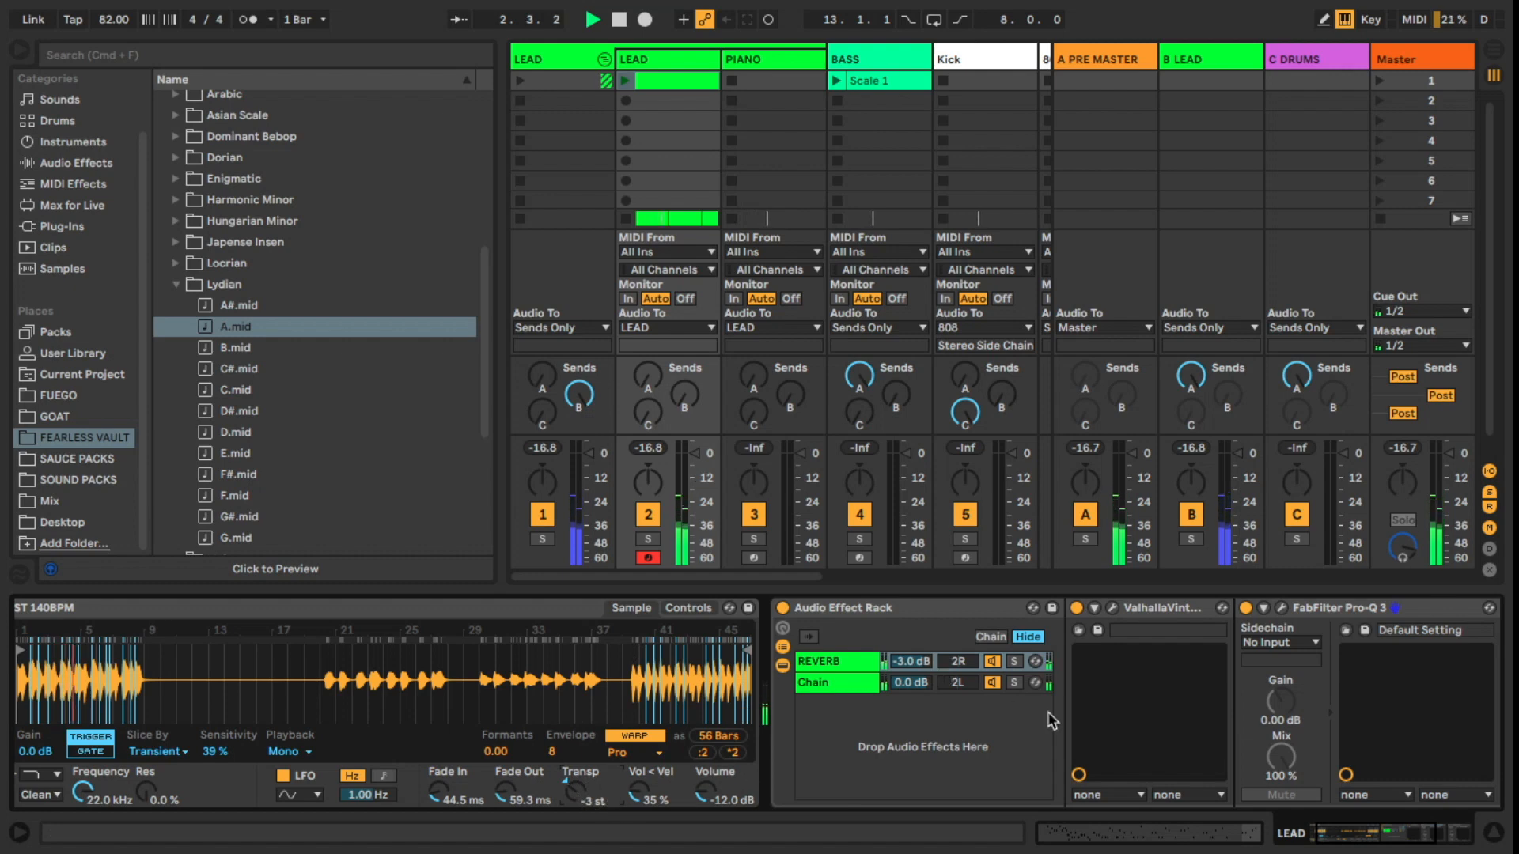
# Bring up the end of the LEAD track's device chain and collapse the Lydian folder in the browser
pyautogui.moveTo(1336, 829); pyautogui.dragTo(1399, 829)
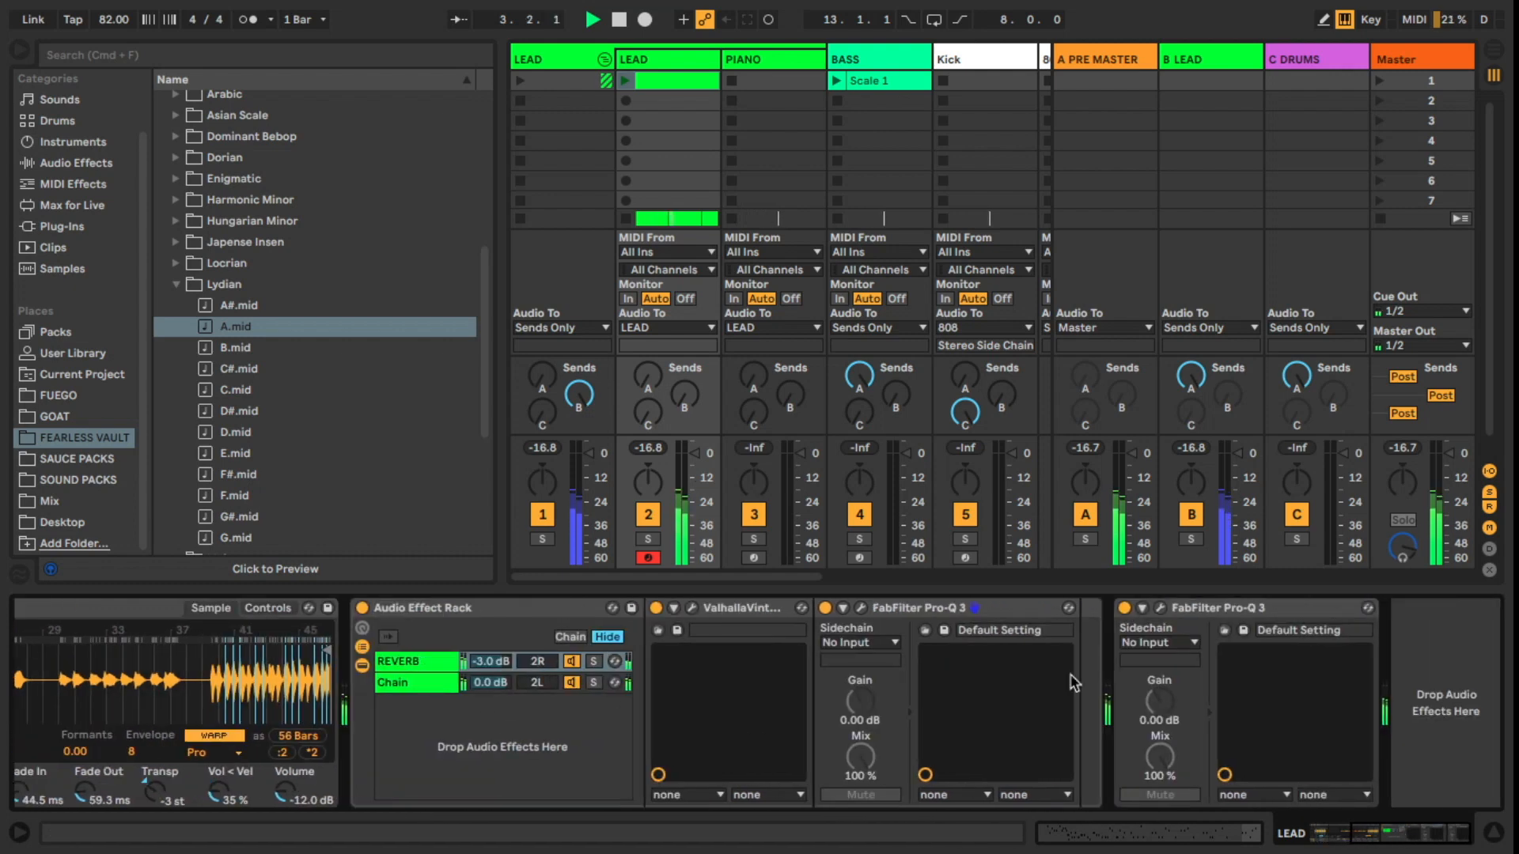
pyautogui.click(174, 283)
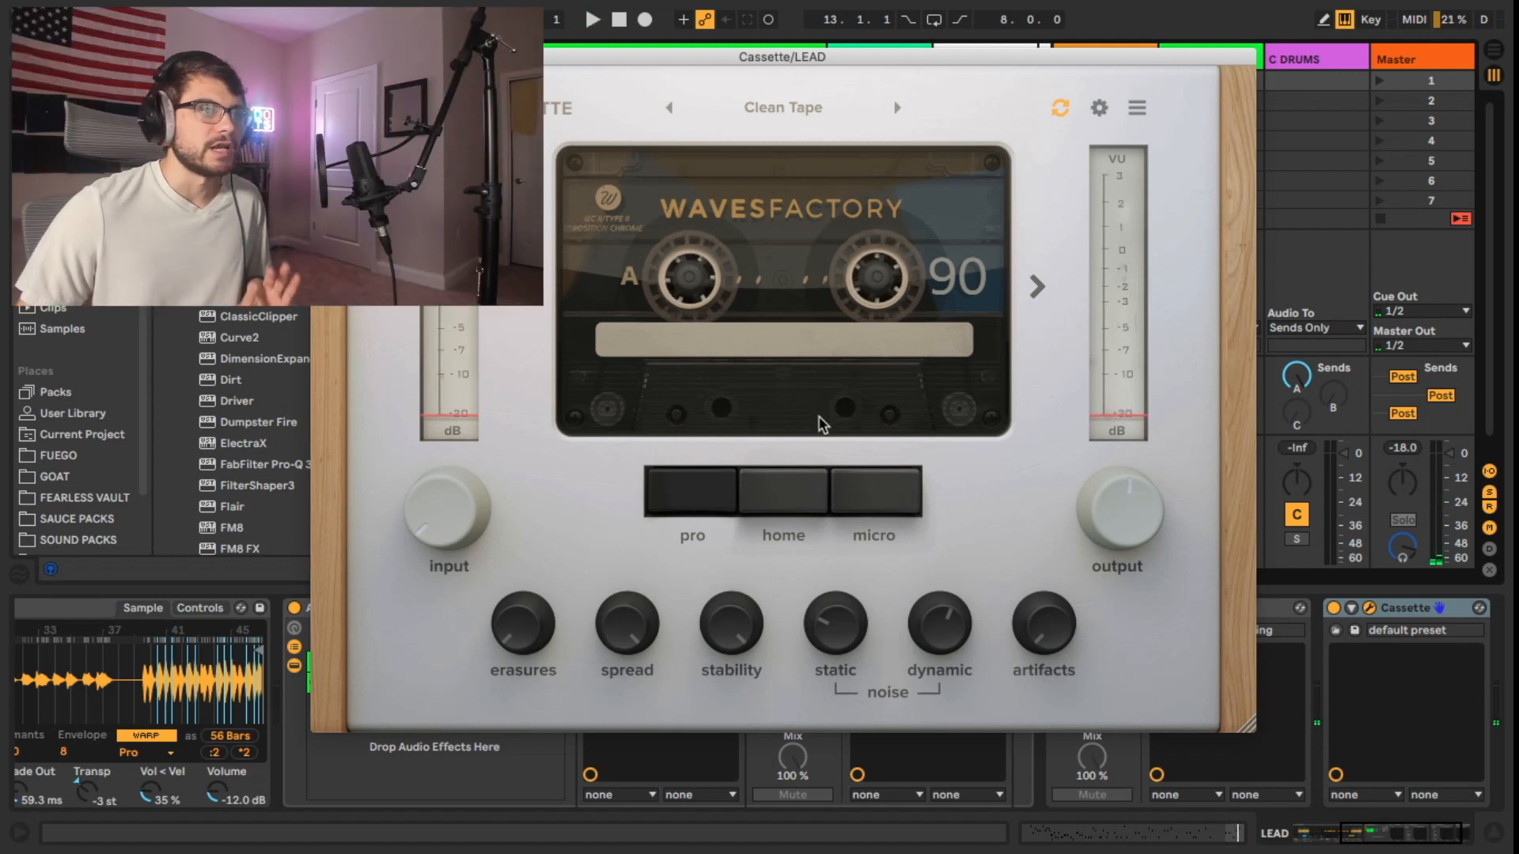
# Load the Rapture preset in the Scarbee Rickenbacker Bass instrument and close the Kontakt window
pyautogui.moveTo(823, 645)
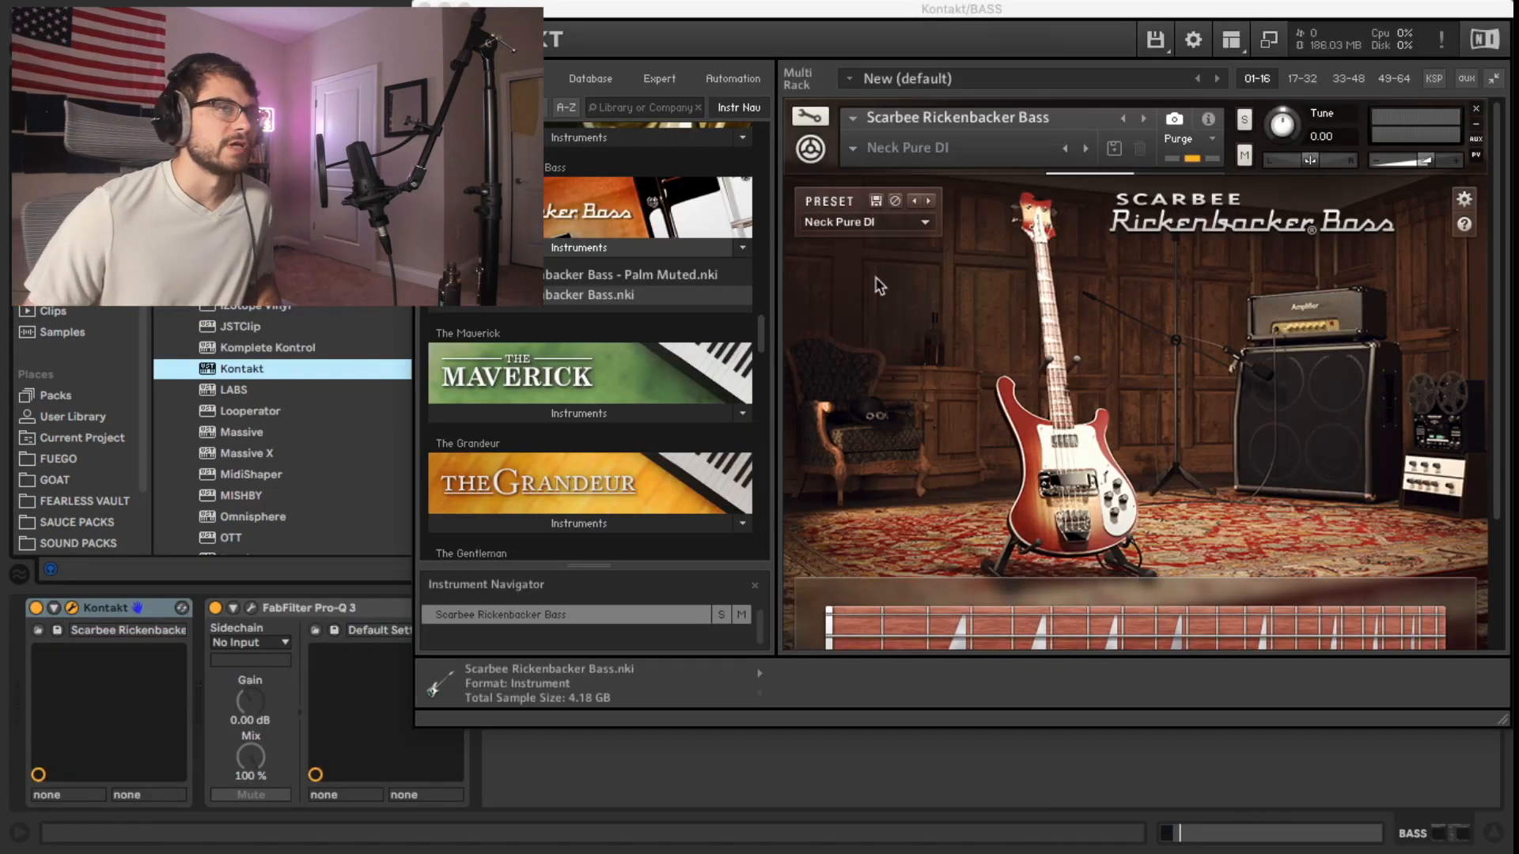
pyautogui.click(922, 223)
pyautogui.click(924, 225)
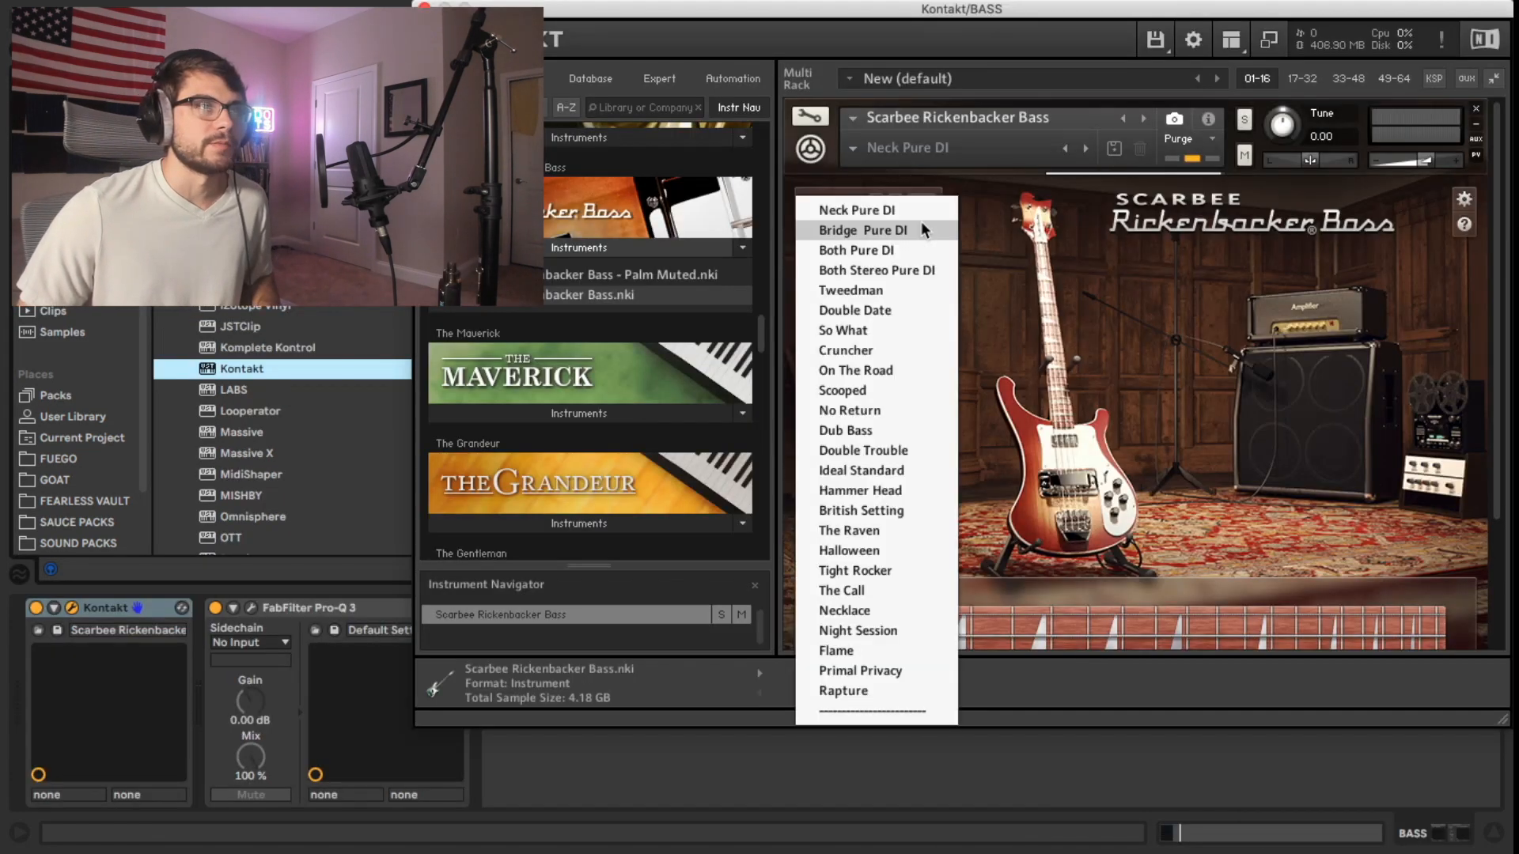
pyautogui.click(866, 699)
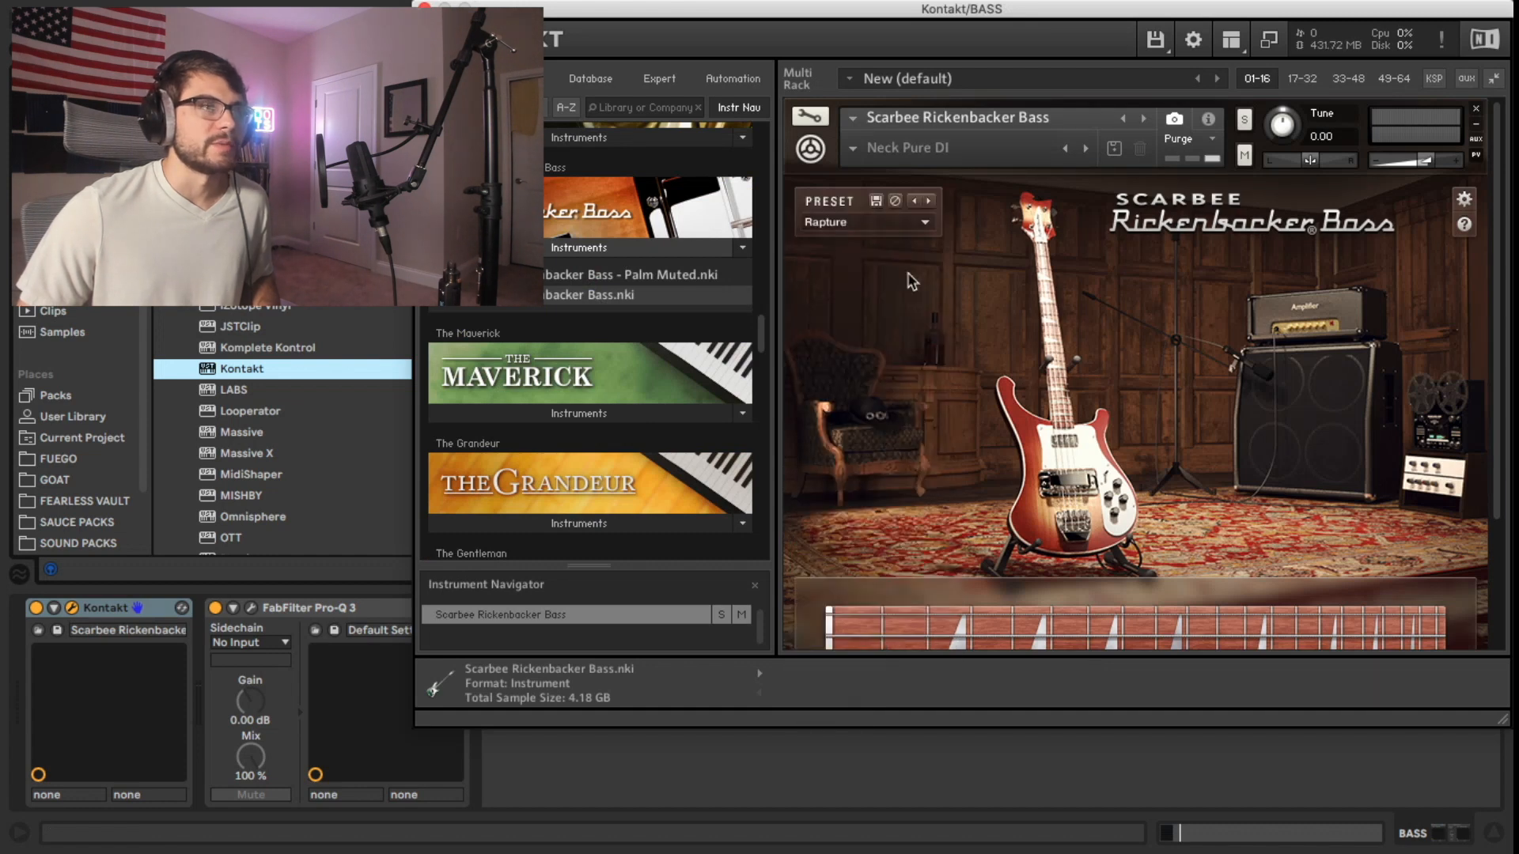
pyautogui.click(425, 8)
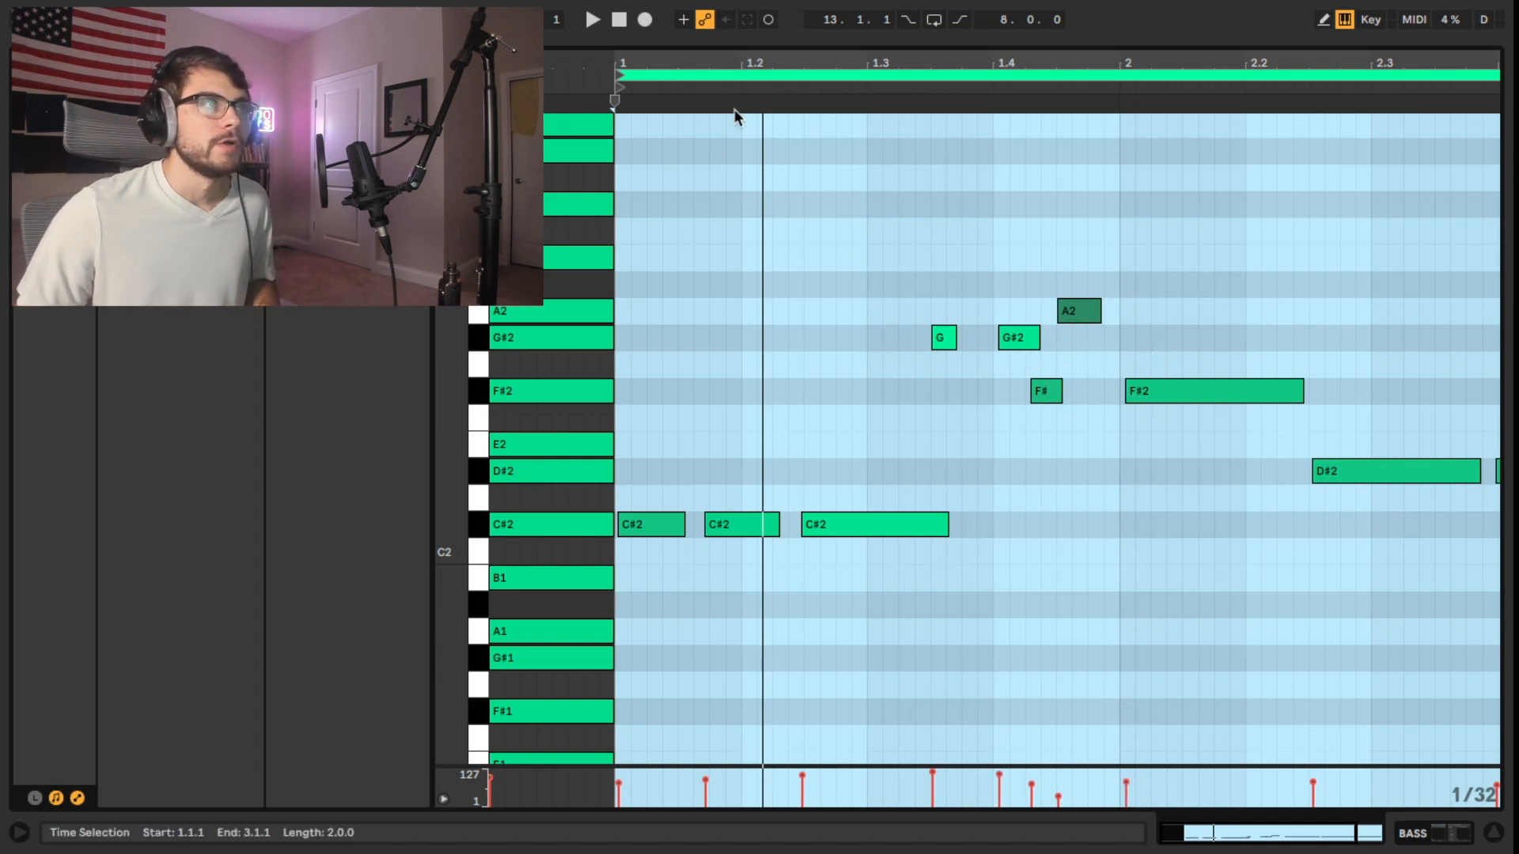
# Split the last E2 note before bar 3 in the bass clip into a longer note and a short one
pyautogui.moveTo(745, 70)
pyautogui.mouseDown()
pyautogui.moveTo(645, 68)
pyautogui.moveTo(719, 62)
pyautogui.mouseUp()
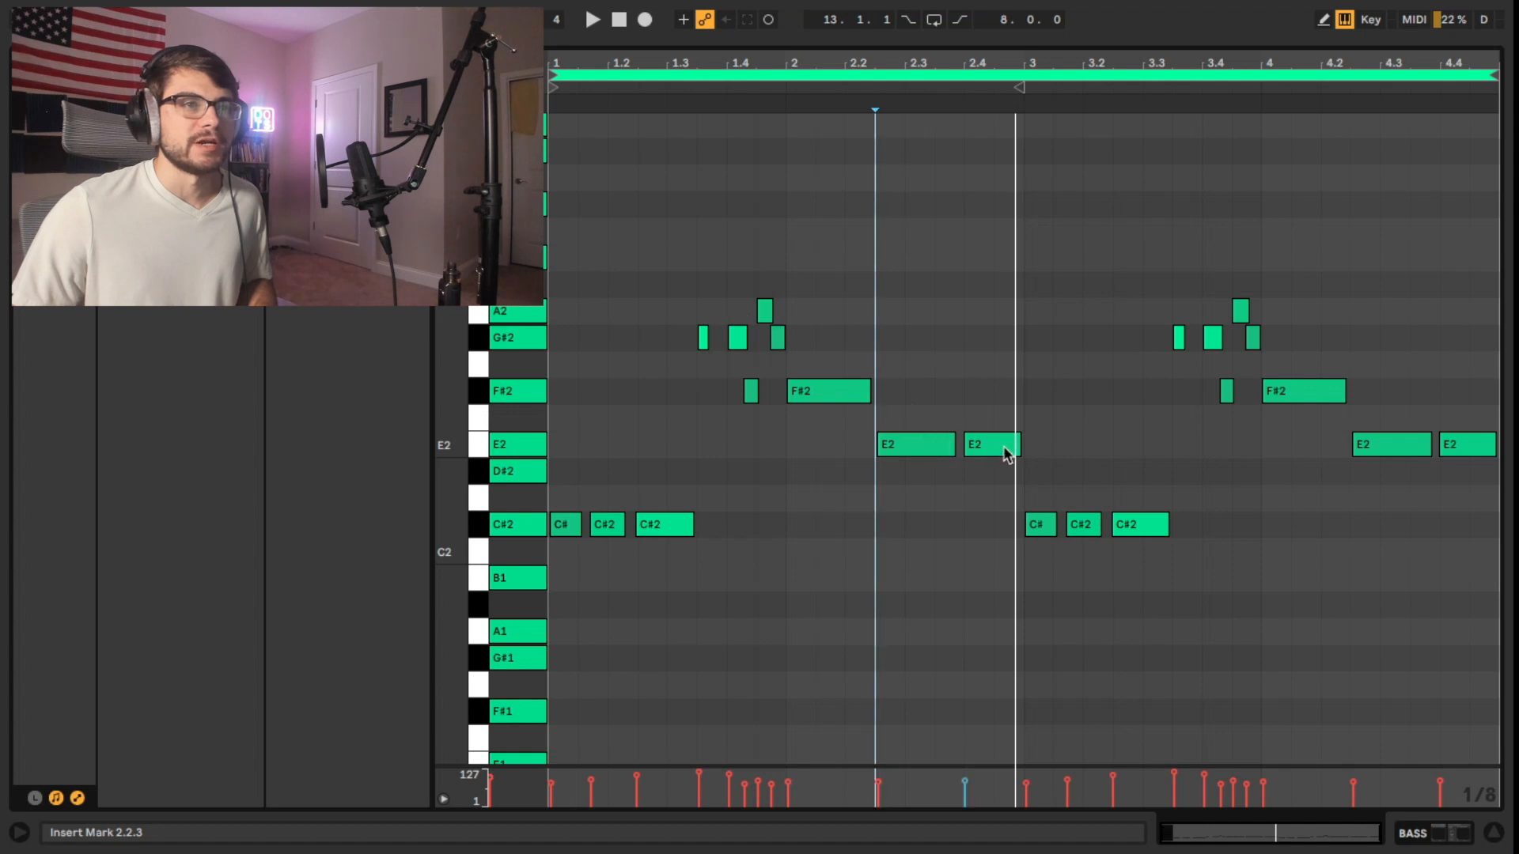
pyautogui.moveTo(1016, 68); pyautogui.dragTo(1017, 111)
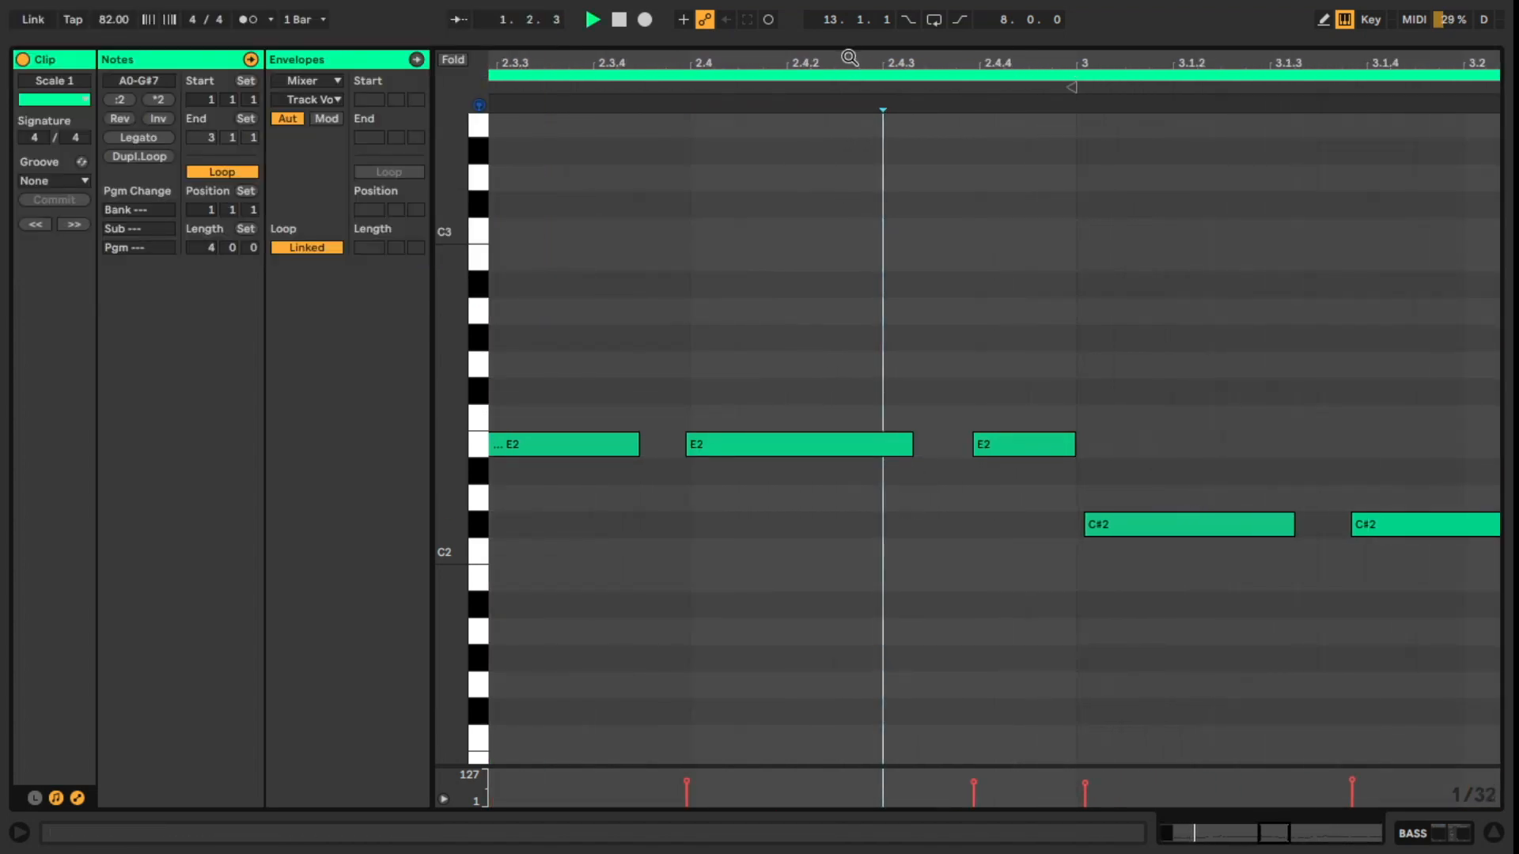
pyautogui.moveTo(850, 58); pyautogui.dragTo(851, 12)
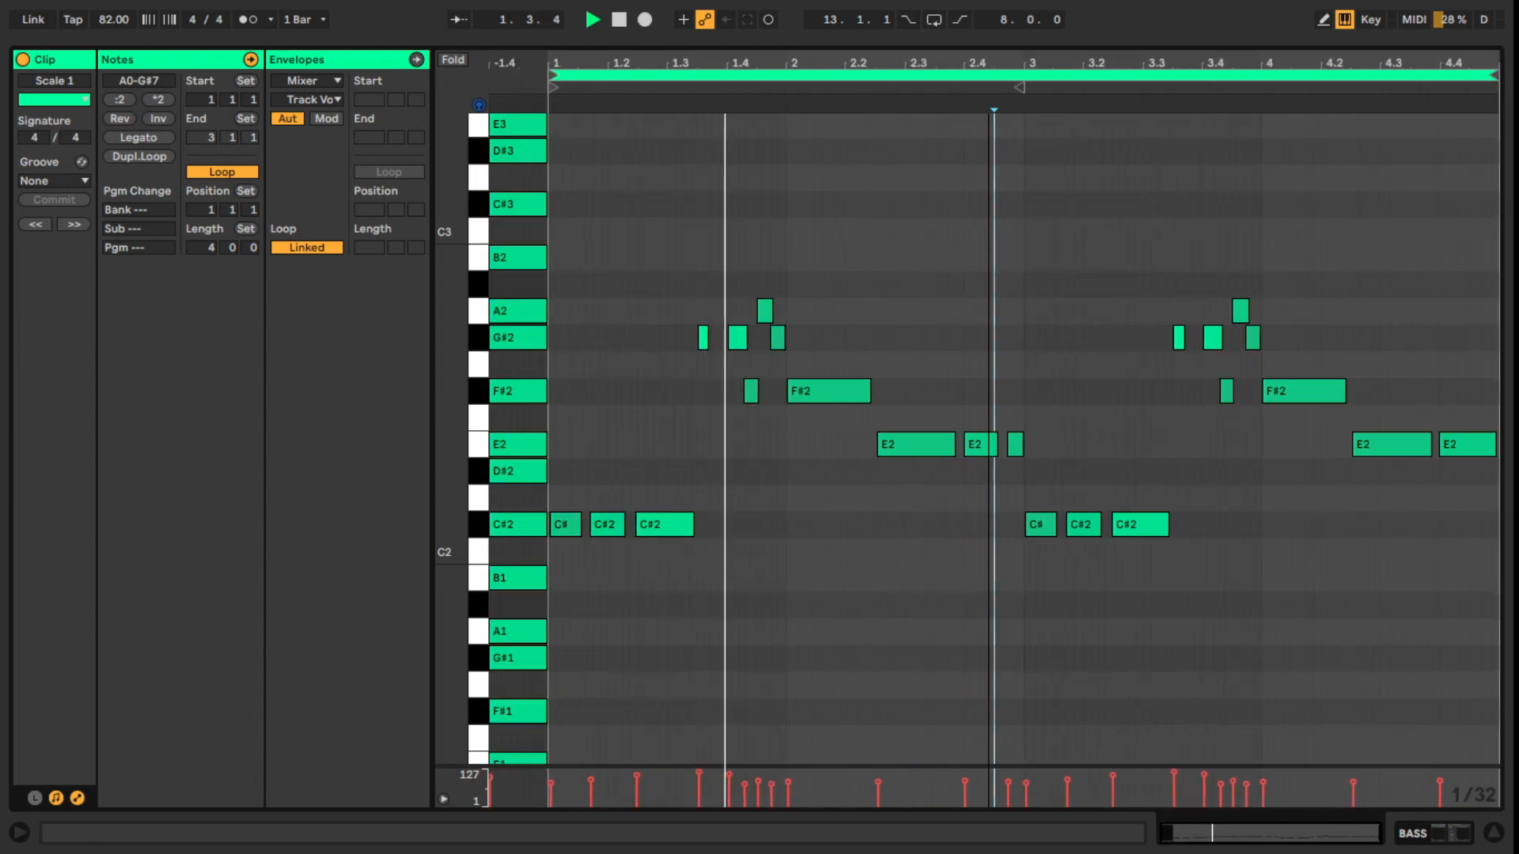
pyautogui.click(882, 512)
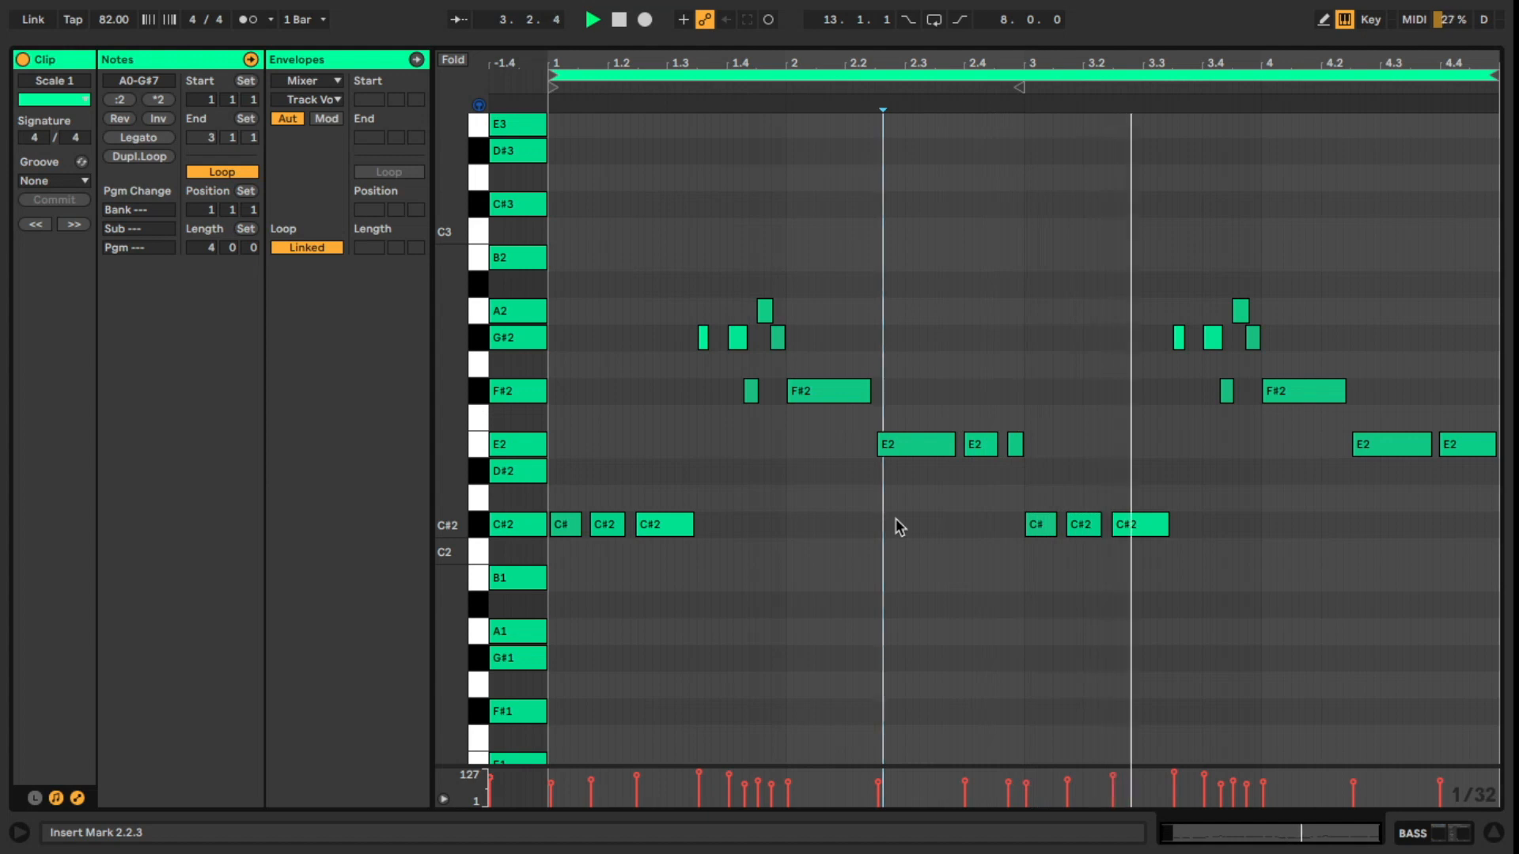
# Open the Scarbee Rickenbacker Bass library entry in Kontakt's instrument browser
pyautogui.click(551, 785)
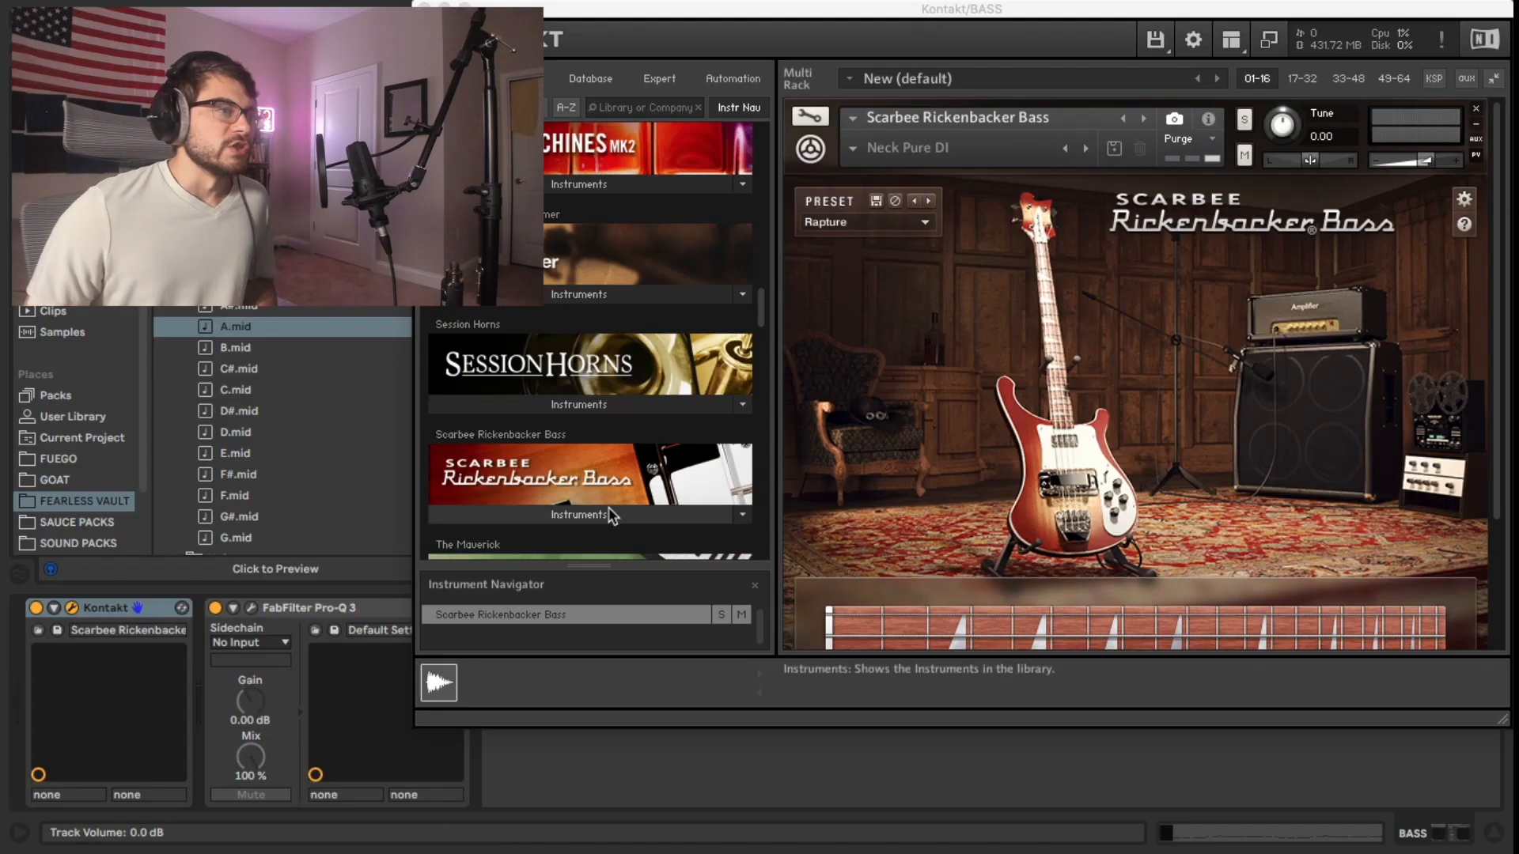
pyautogui.click(607, 496)
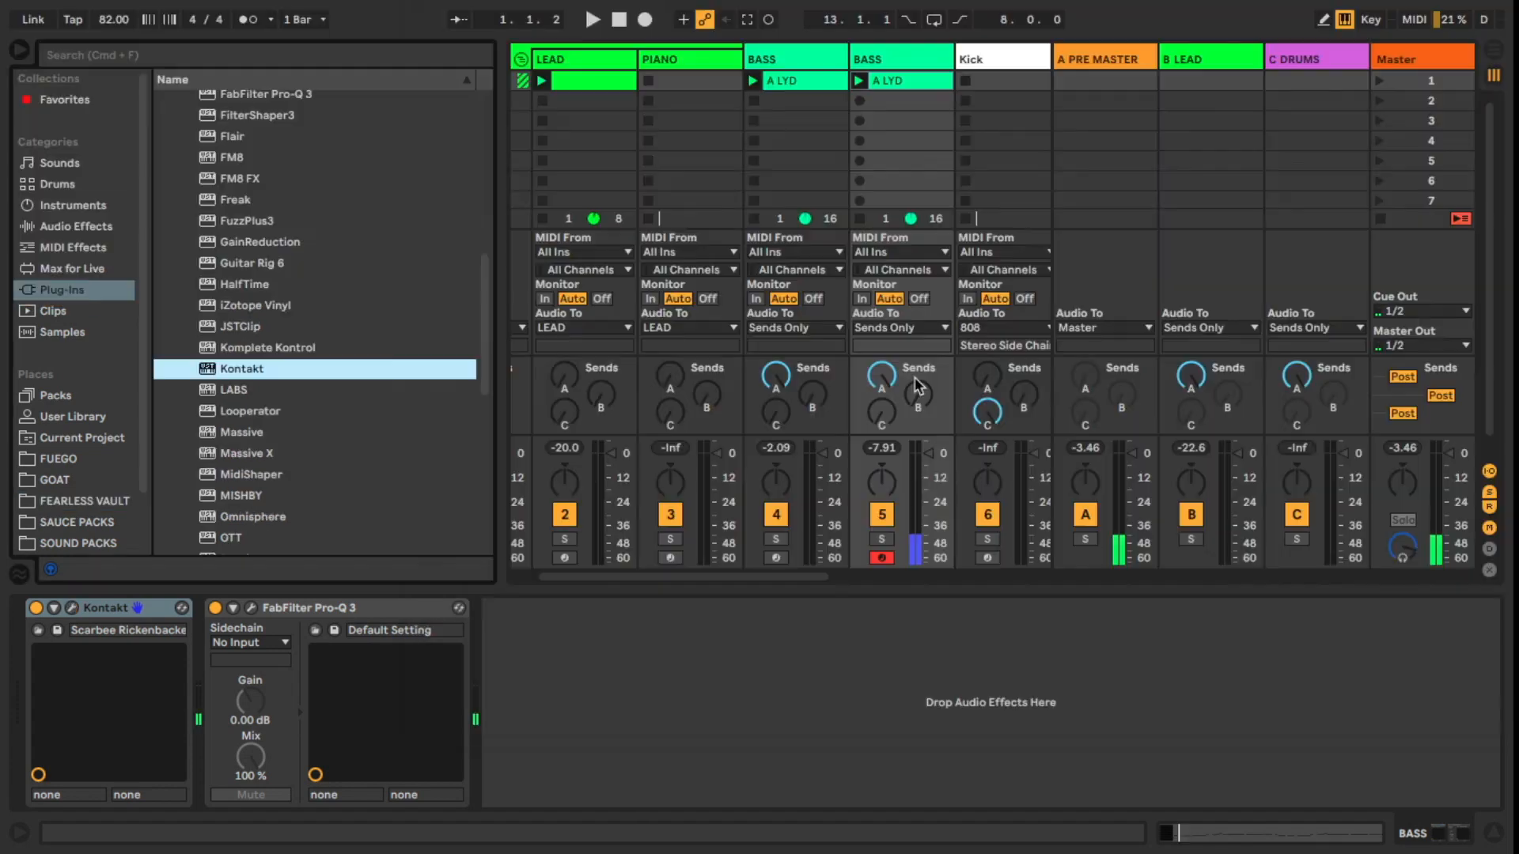
# Mute the LEAD track and the first BASS track so the second BASS track can be heard alone
pyautogui.click(565, 515)
pyautogui.click(880, 515)
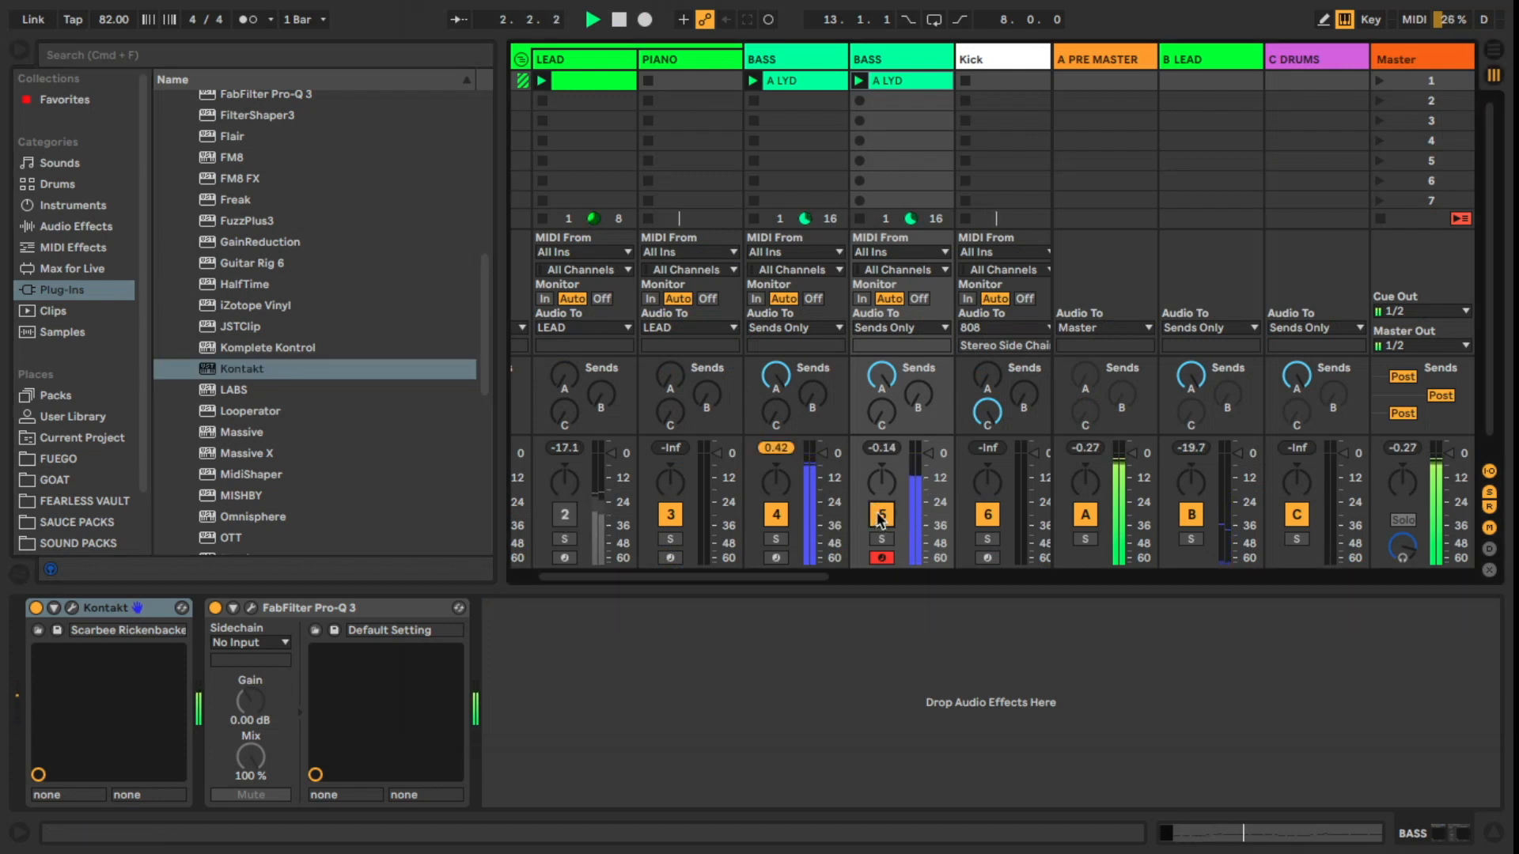
pyautogui.click(880, 515)
pyautogui.click(777, 515)
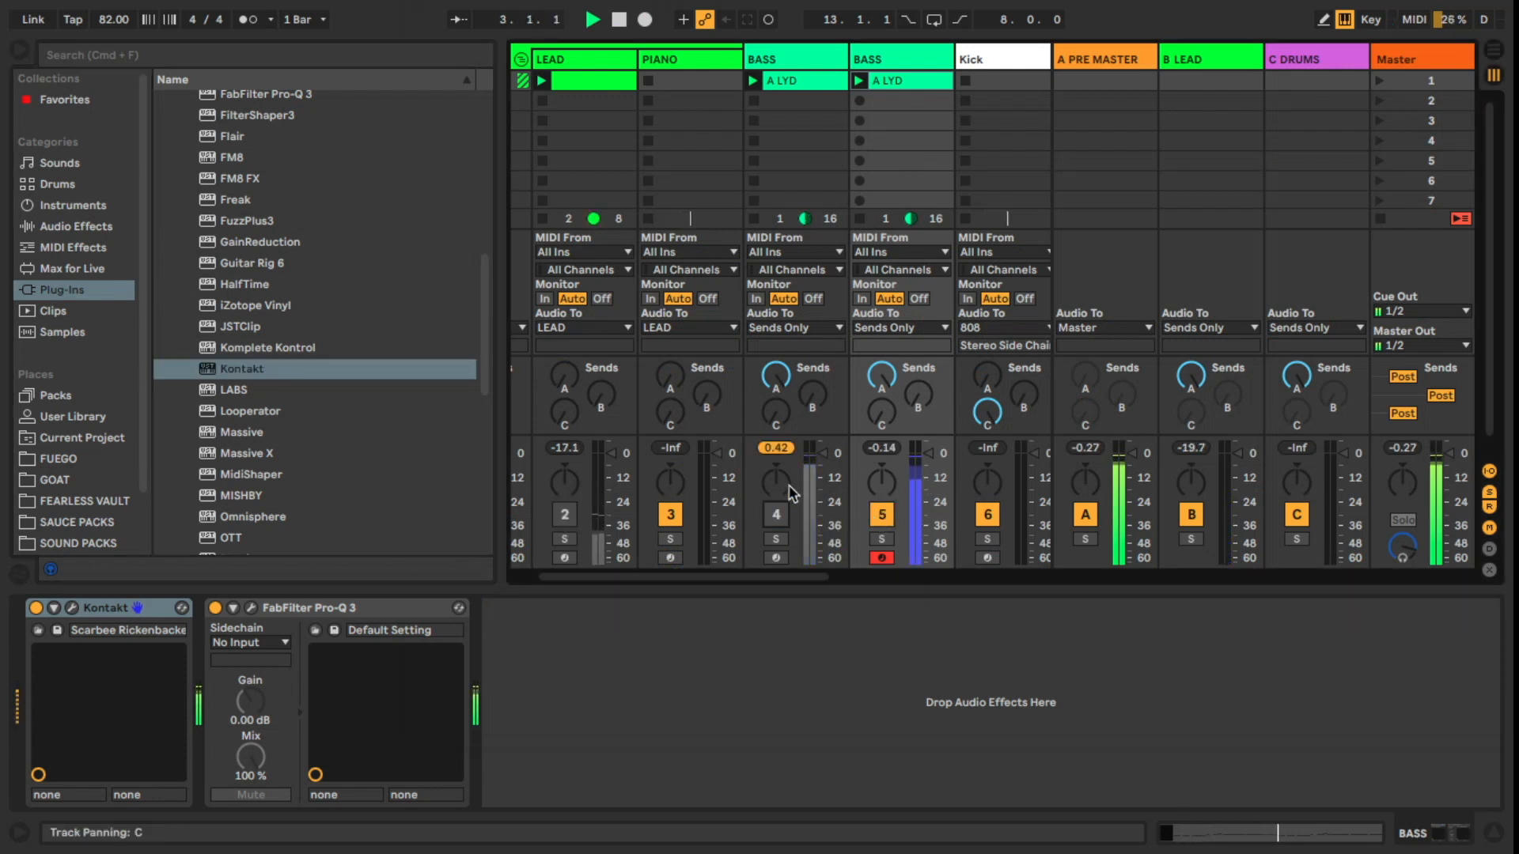
# Transpose all notes in the second BASS track's A LYD clip down one octave and unmute the first BASS track
pyautogui.doubleClick(934, 87)
pyautogui.scroll(2, 831, 349)
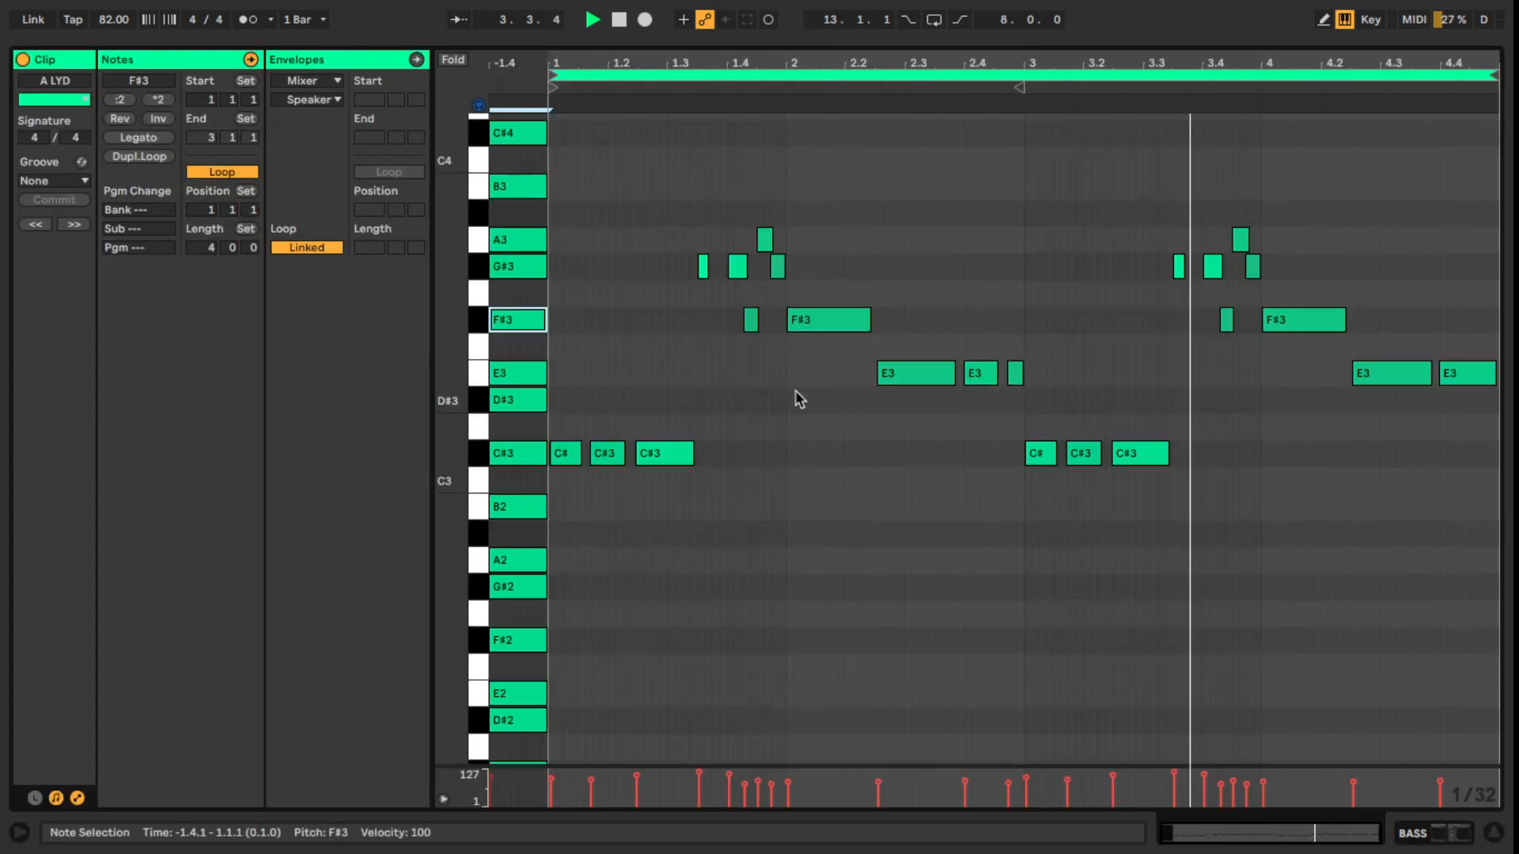
pyautogui.moveTo(565, 173); pyautogui.dragTo(767, 281)
pyautogui.hotkey('ctrl', 'a')
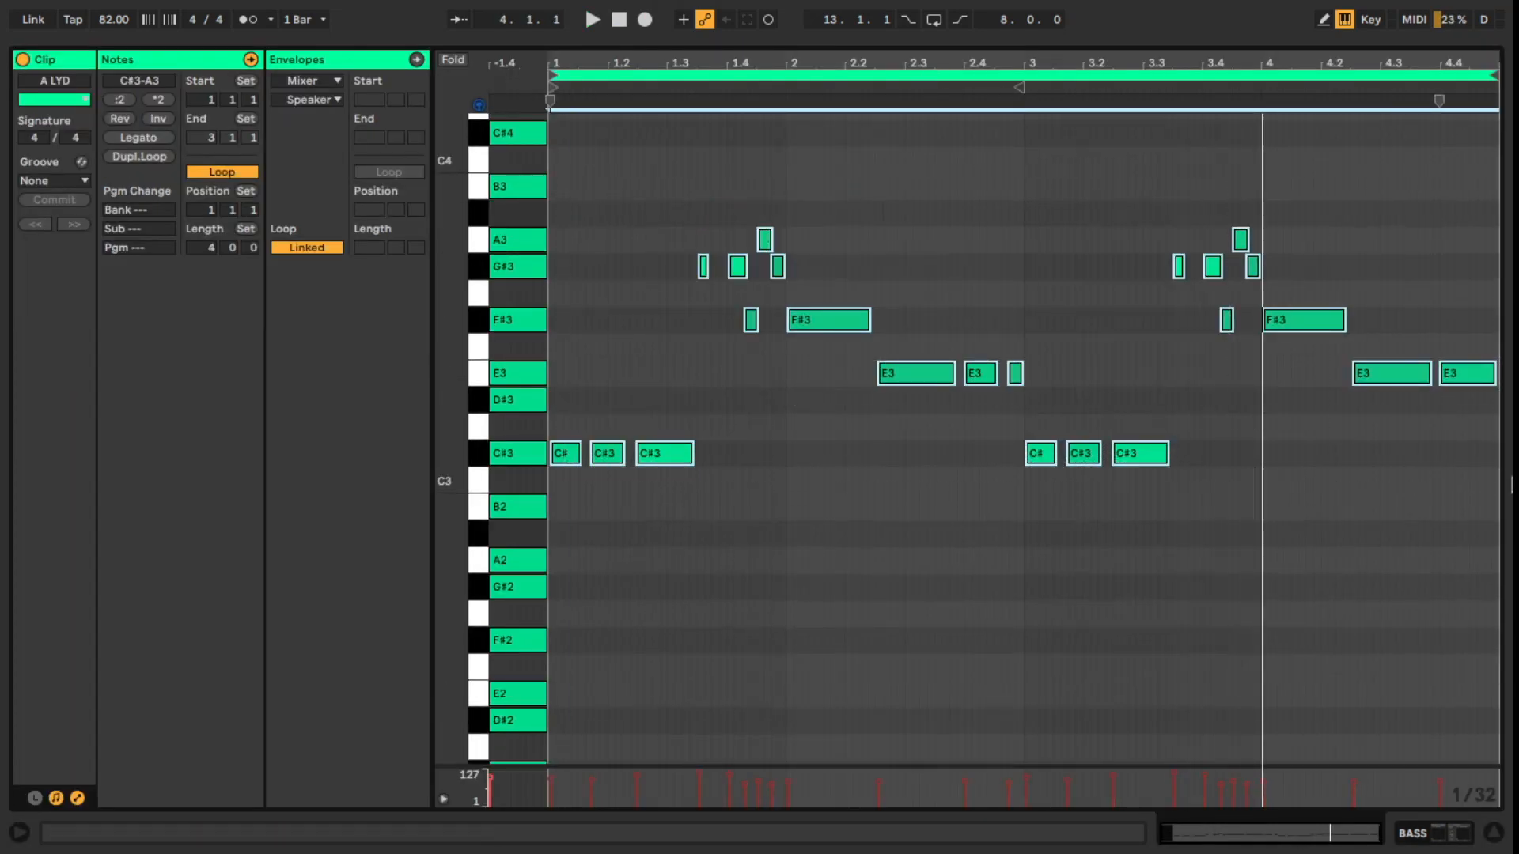
pyautogui.hotkey('shift', 'Down')
pyautogui.press('space')
pyautogui.scroll(-3, 957, 322)
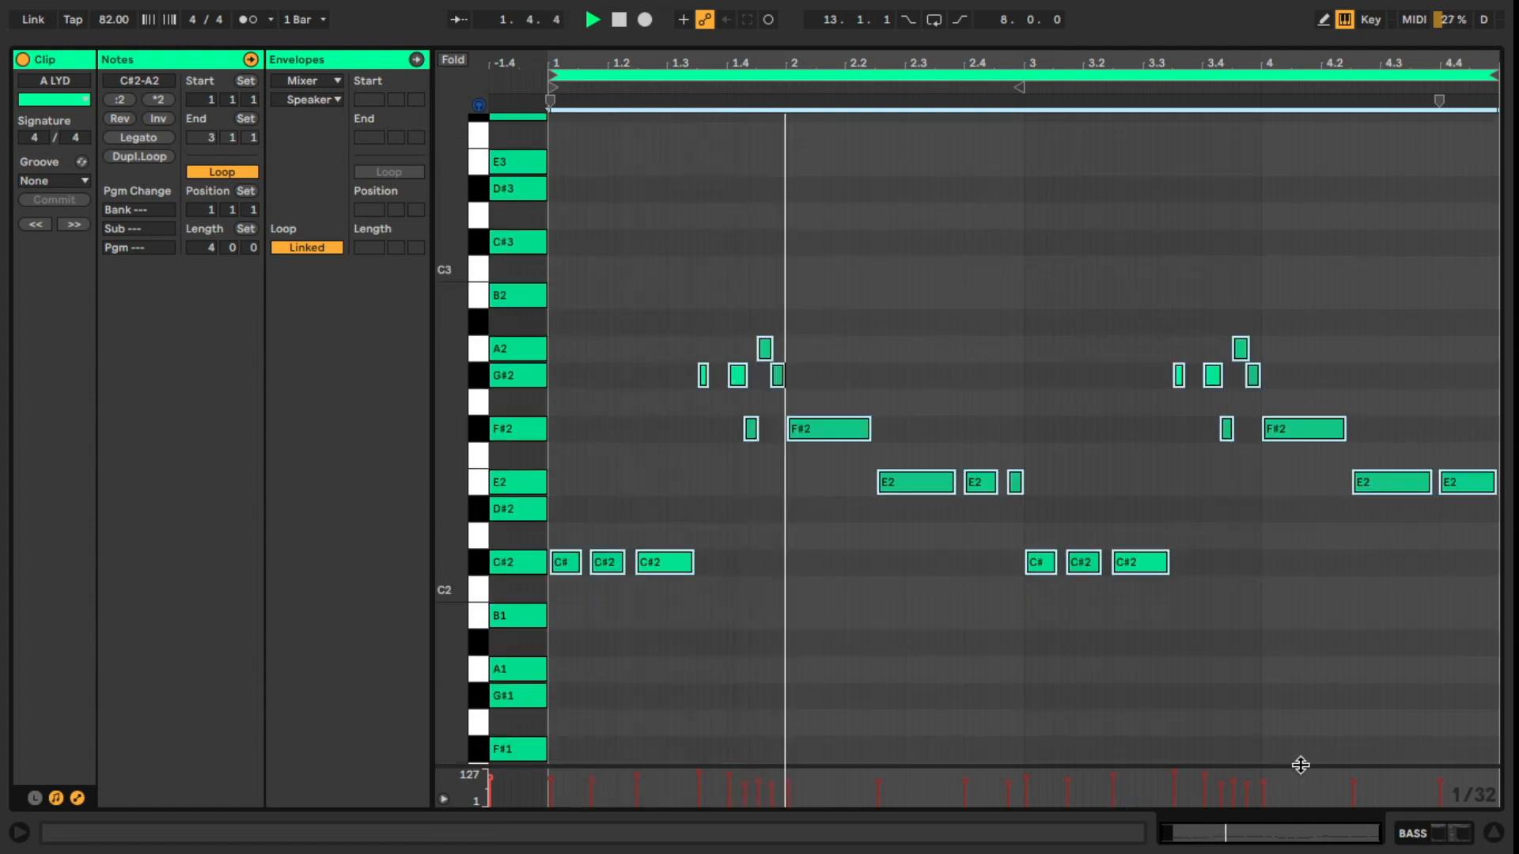
pyautogui.press('Tab')
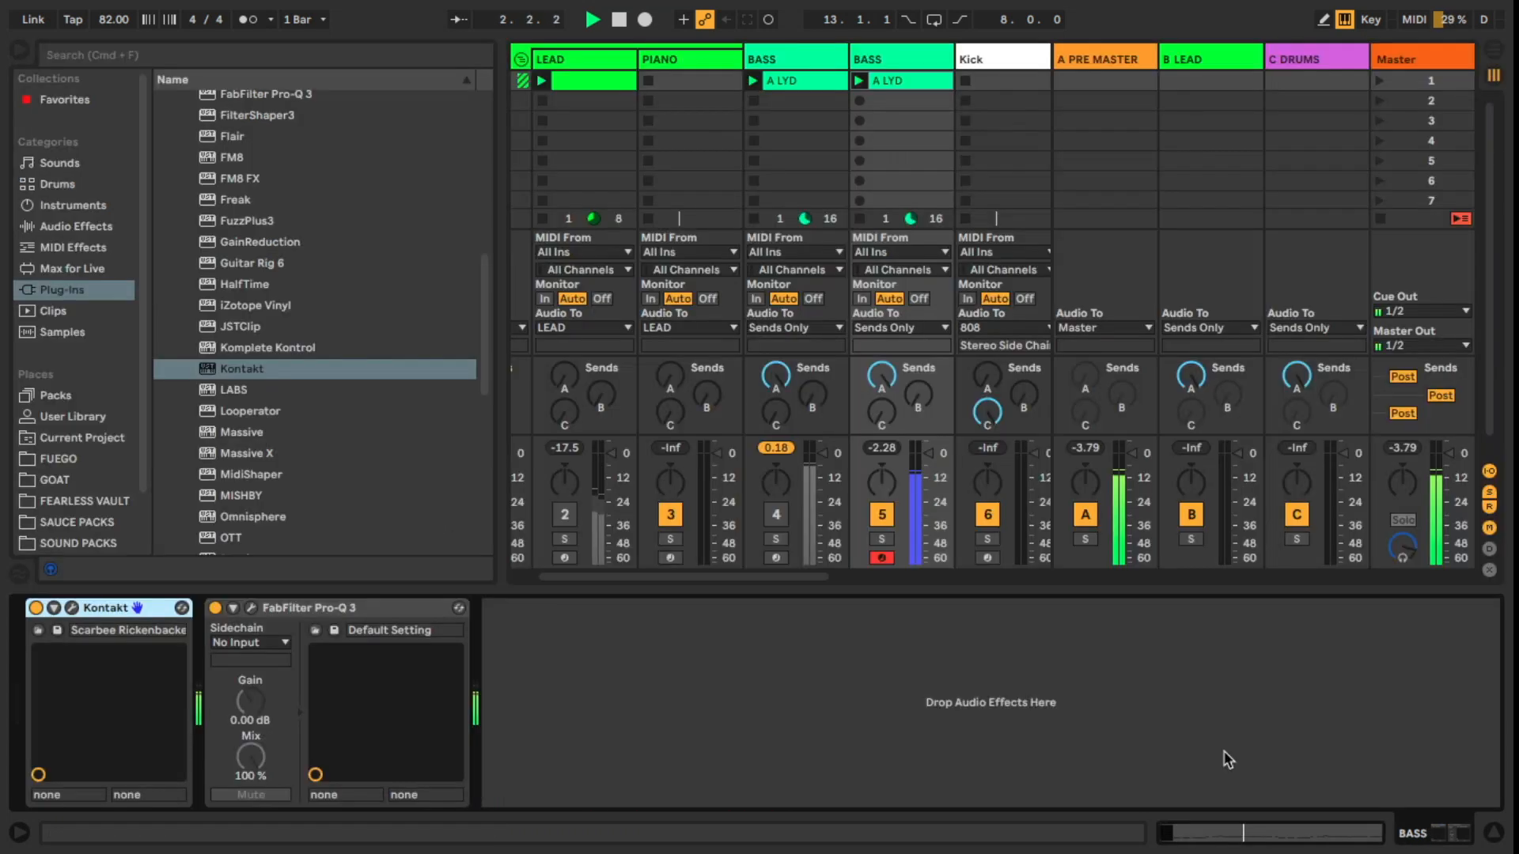
pyautogui.click(779, 516)
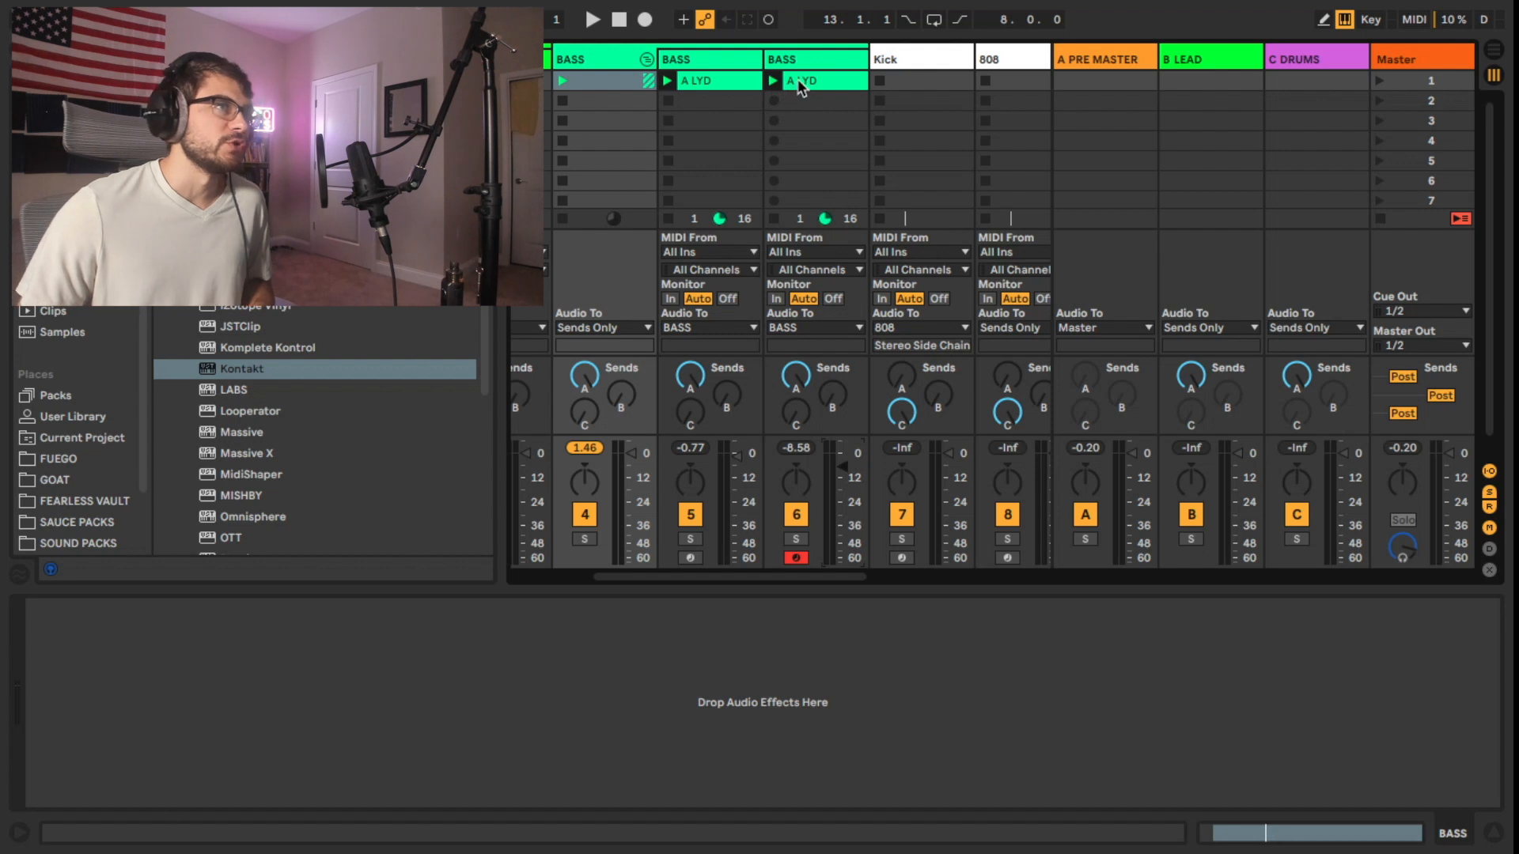
# Review the short fill notes before bar 2 in the main BASS clip and in the BASS PALM MUTED clip
pyautogui.click(700, 82)
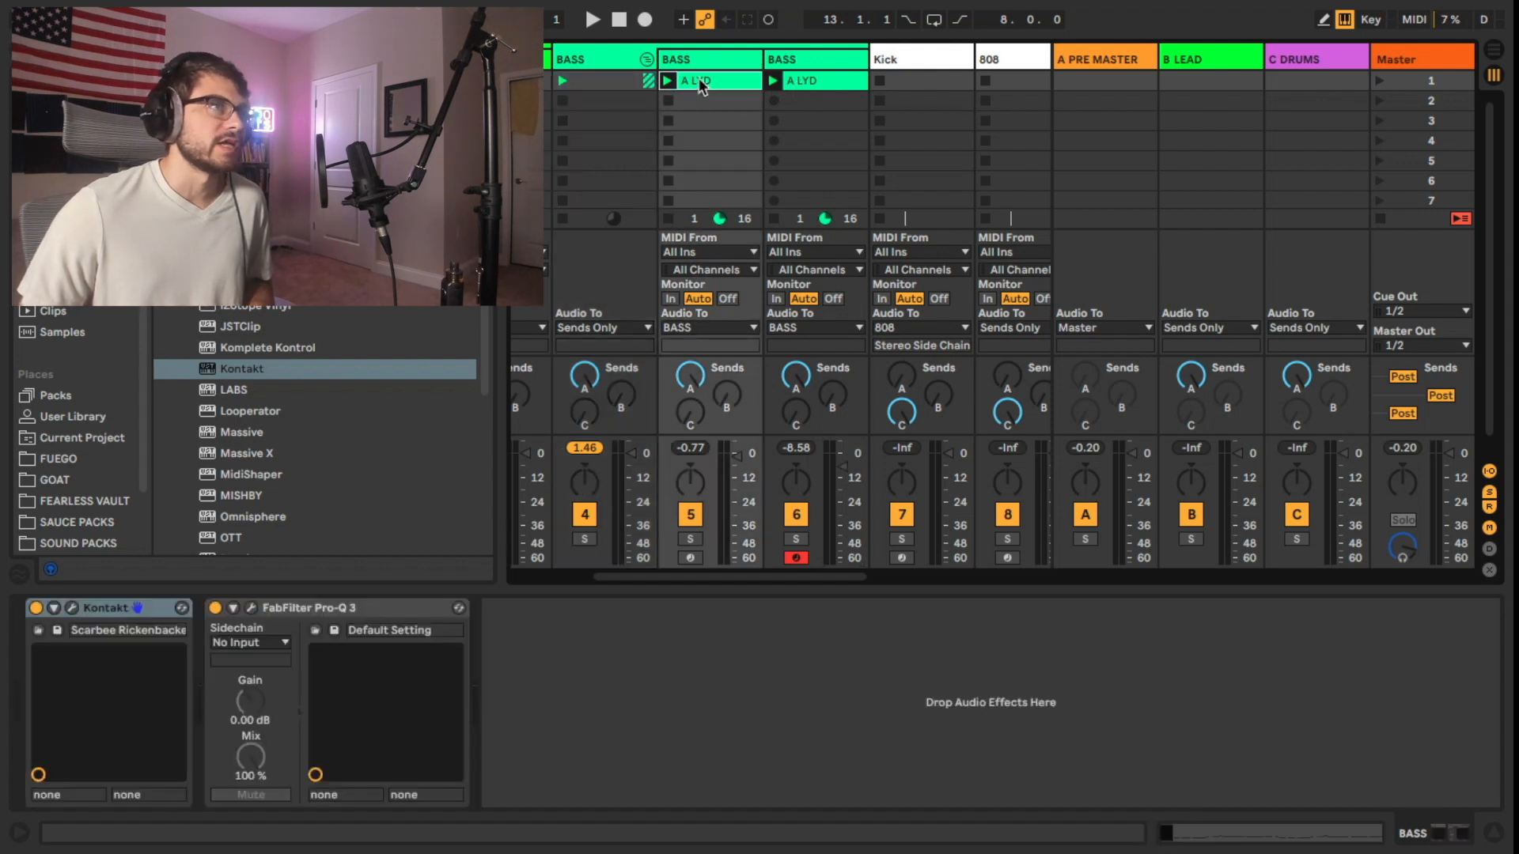
pyautogui.doubleClick(700, 80)
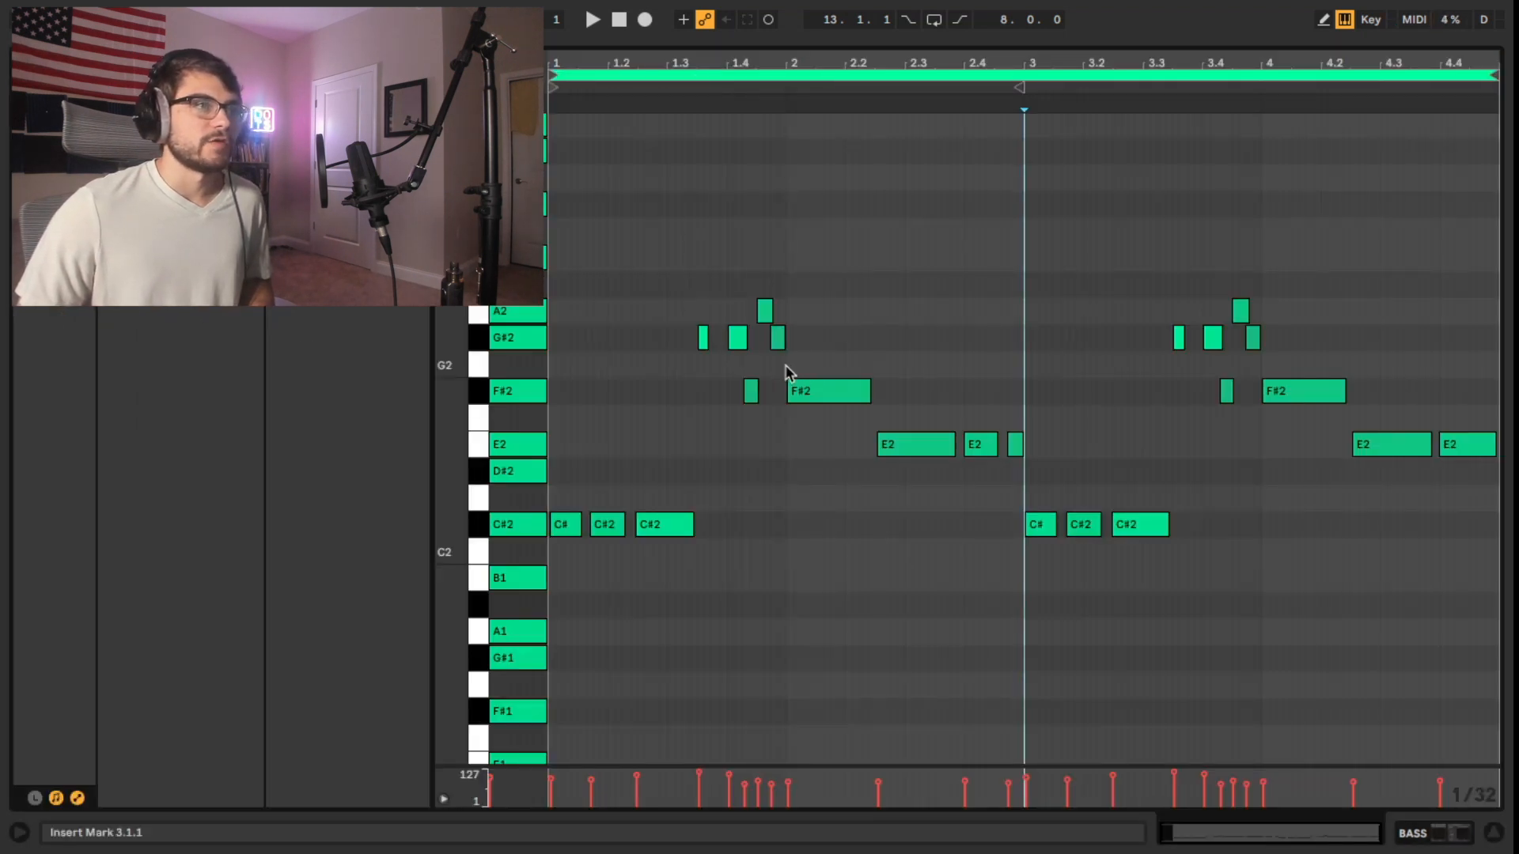
pyautogui.moveTo(680, 278); pyautogui.dragTo(778, 404)
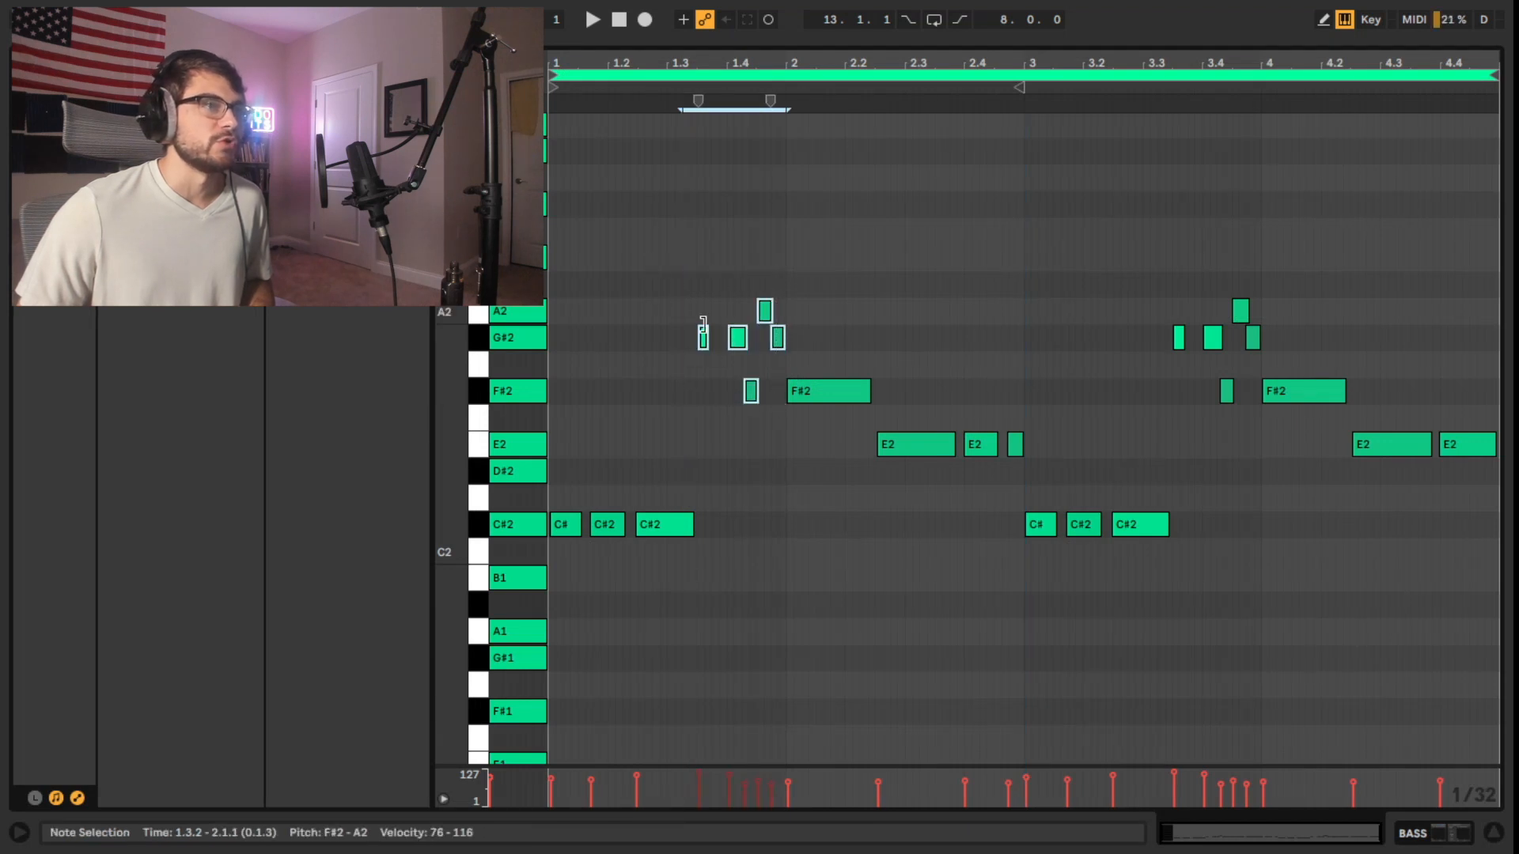
pyautogui.click(777, 474)
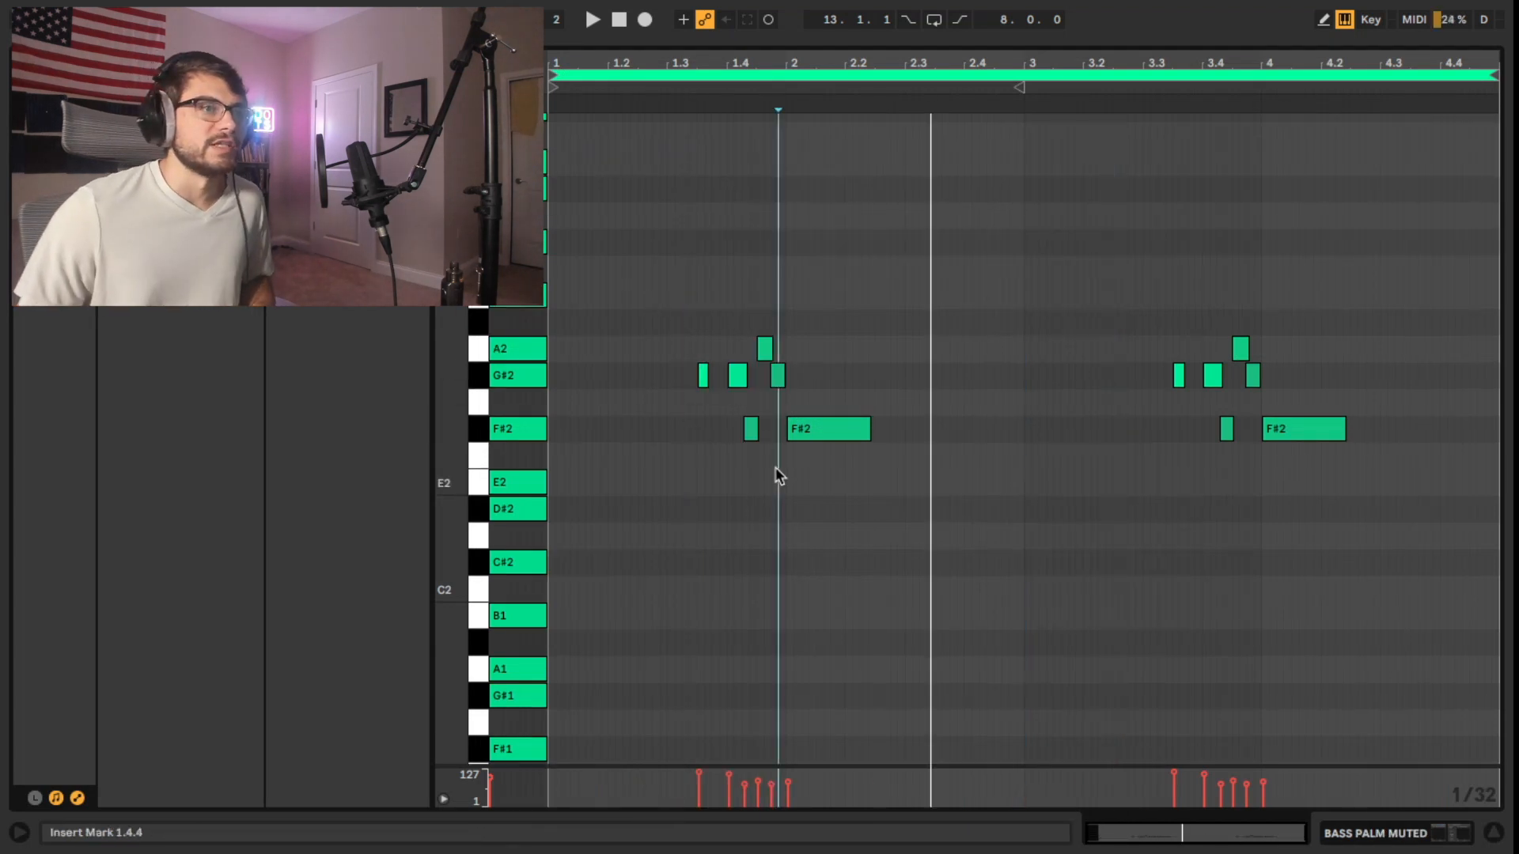
pyautogui.click(683, 463)
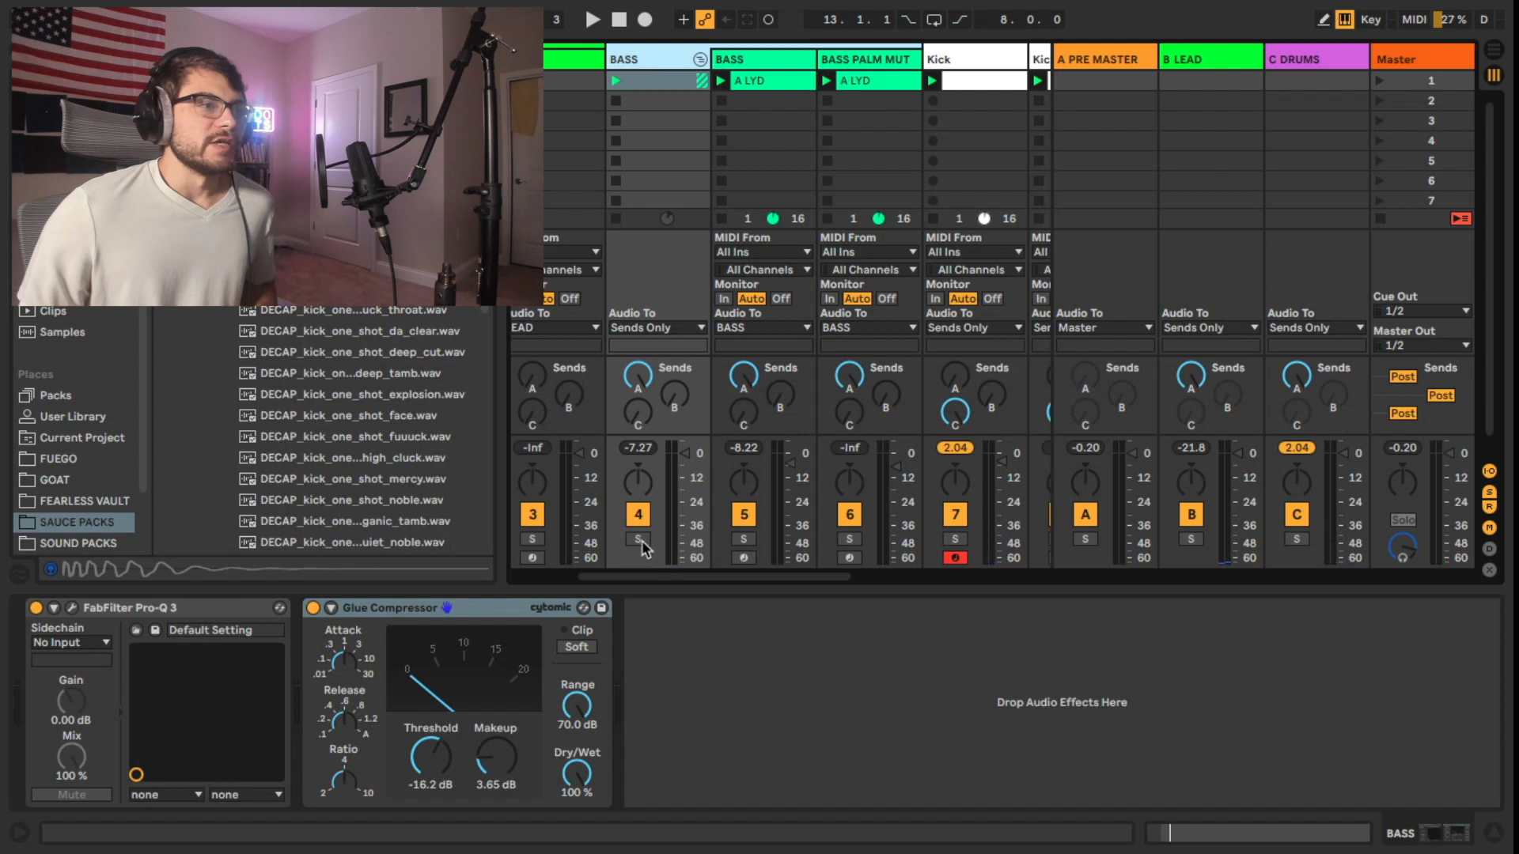
# Solo the BASS group and examine the high cut in its Pro-Q 3 during playback
pyautogui.click(638, 540)
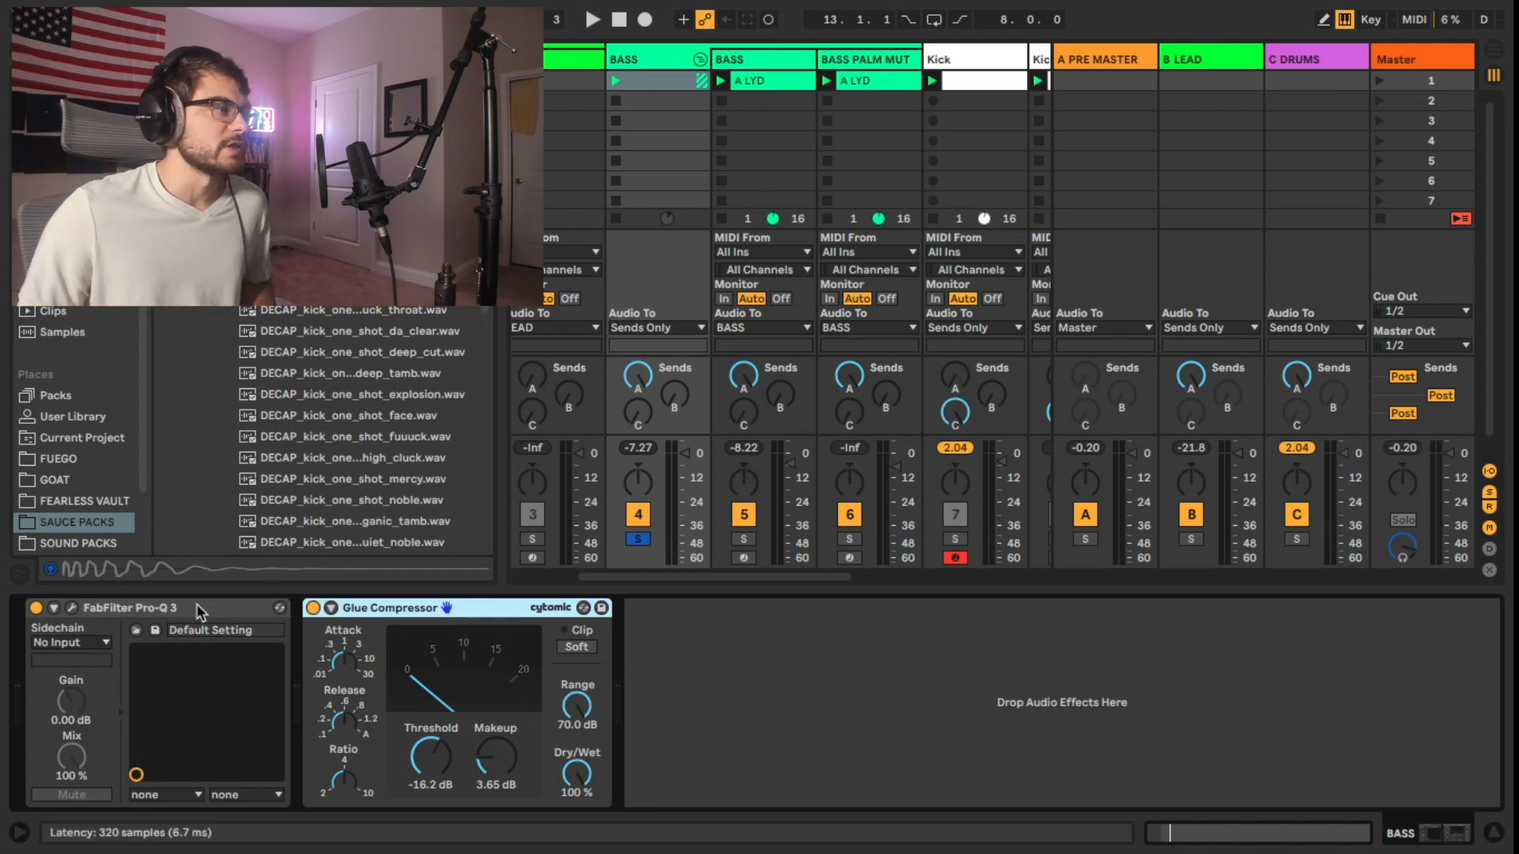
pyautogui.click(94, 609)
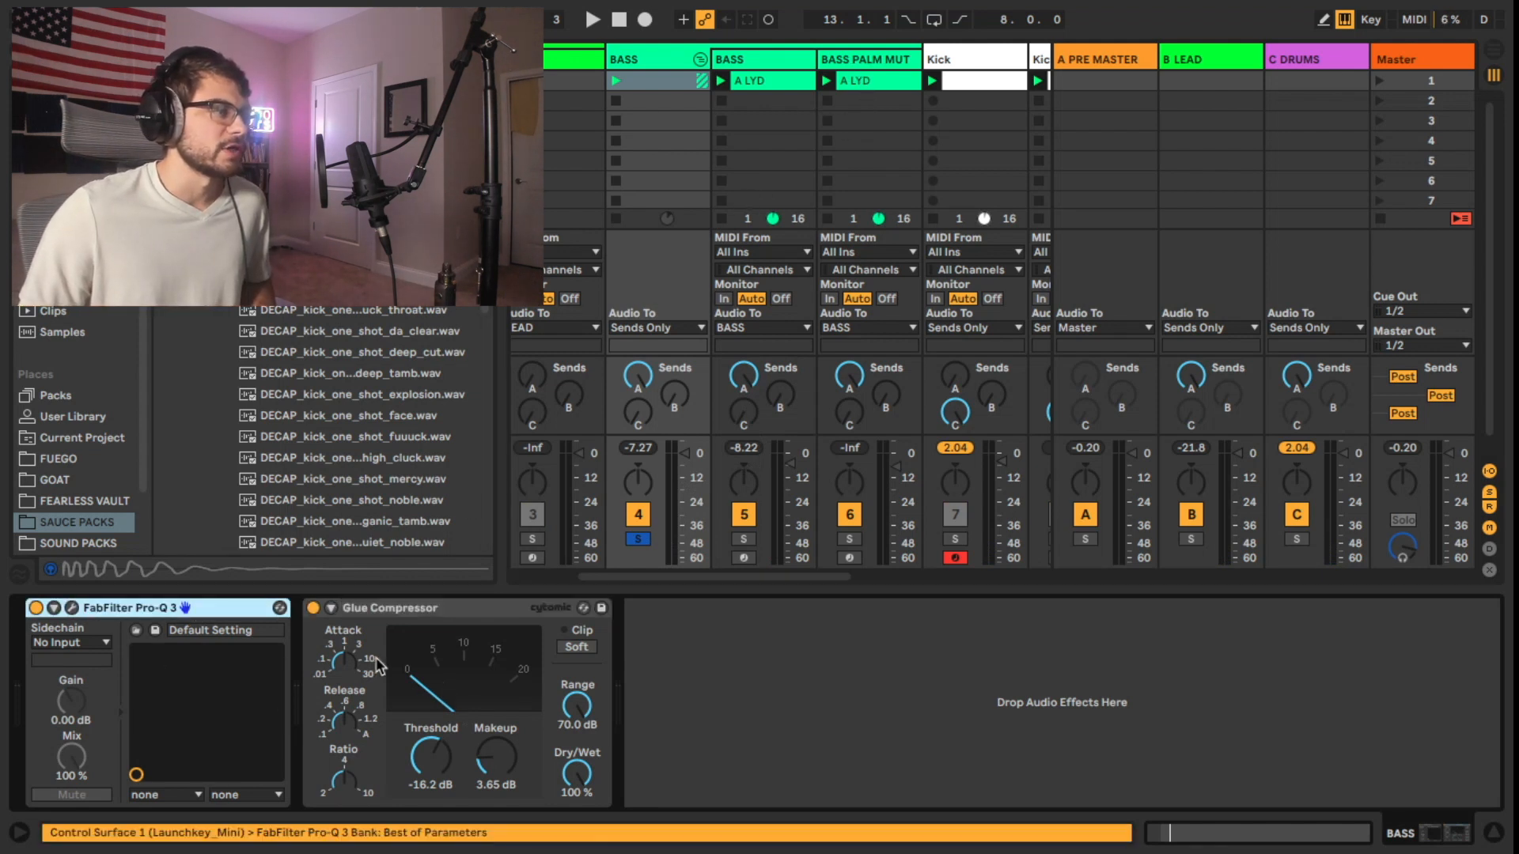
pyautogui.press('space')
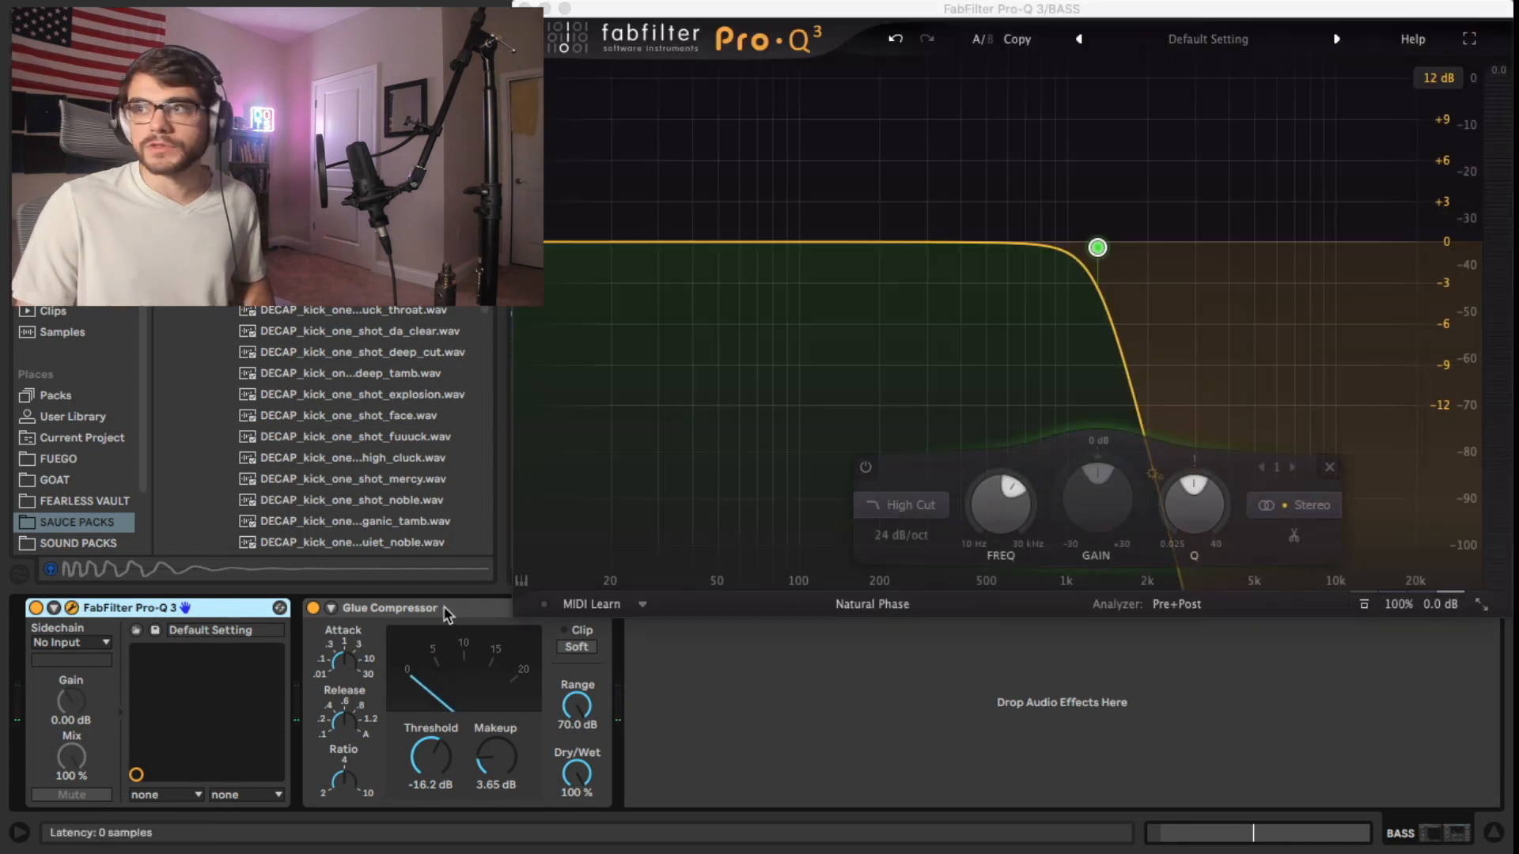
pyautogui.moveTo(1117, 242)
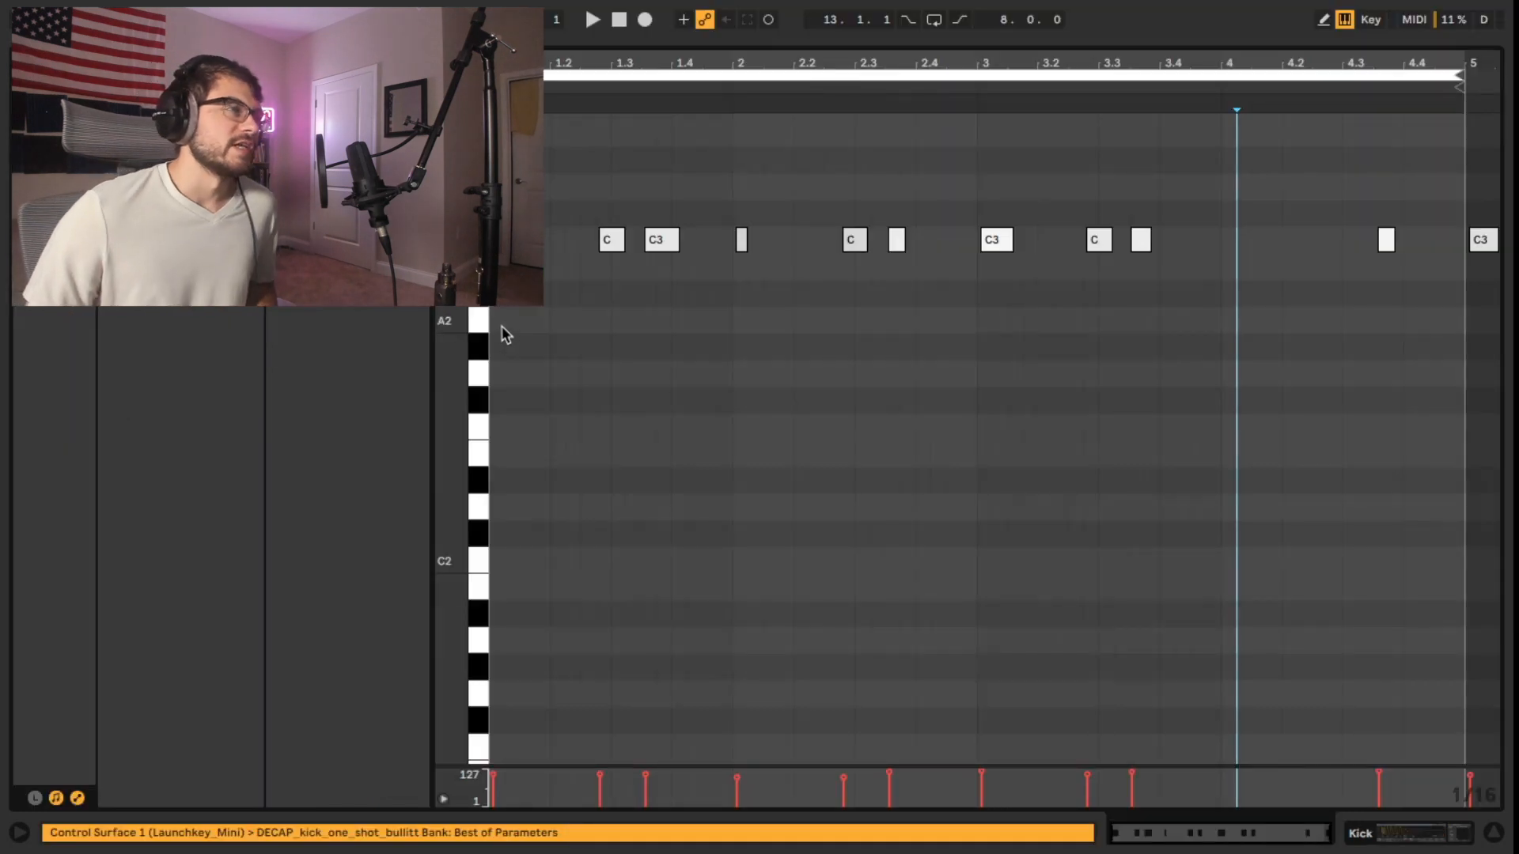
# Examine the note pattern in the Kick clip and the three C3 hits around bar 4 in the Kick2 clip
pyautogui.click(503, 319)
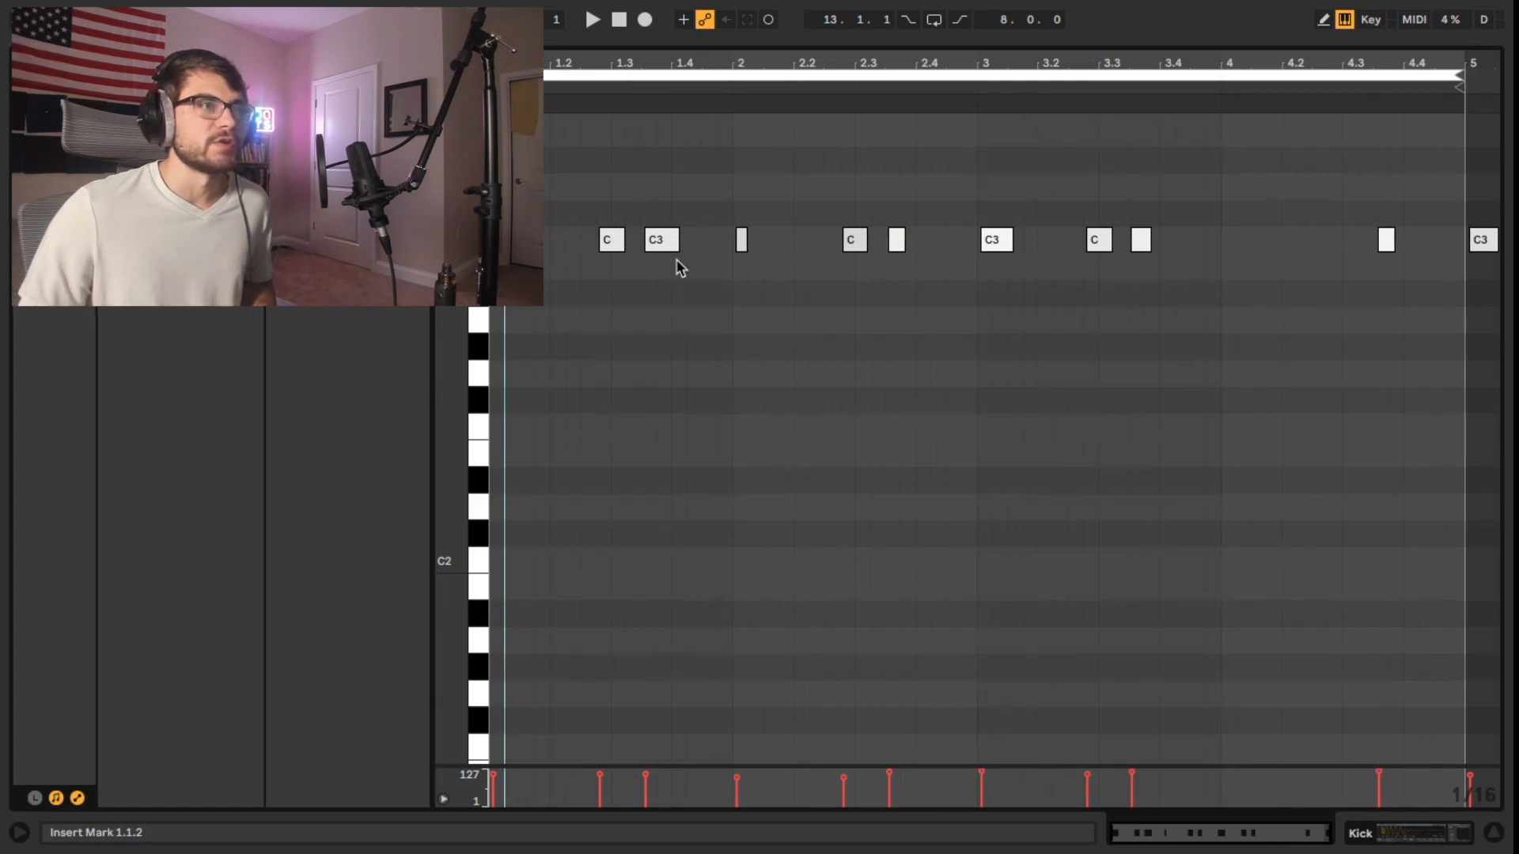
pyautogui.moveTo(610, 54)
pyautogui.mouseDown()
pyautogui.moveTo(610, 87)
pyautogui.moveTo(608, 56)
pyautogui.mouseUp()
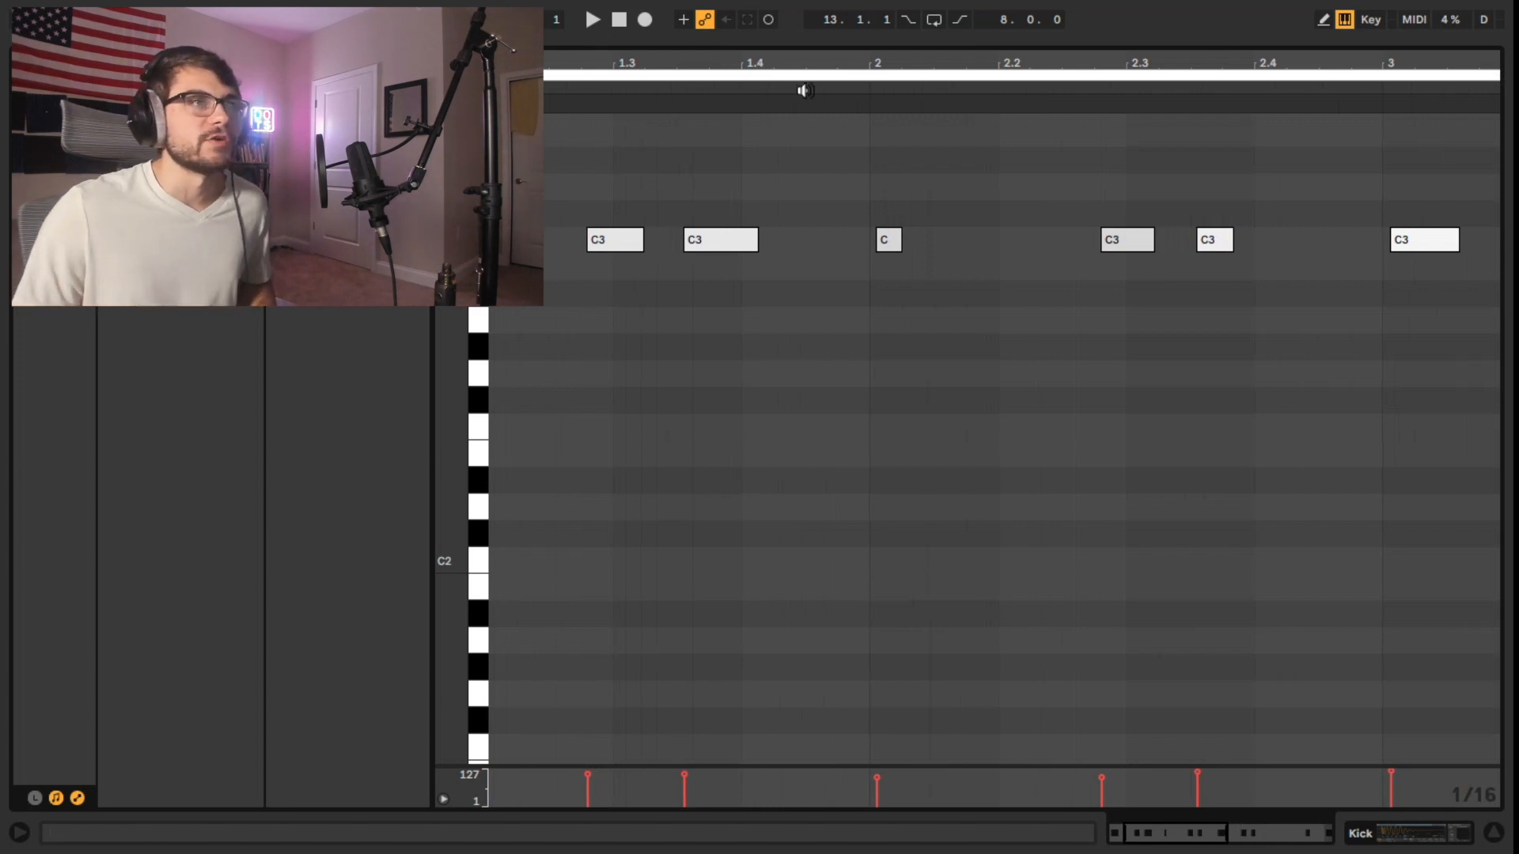
pyautogui.moveTo(805, 65); pyautogui.dragTo(703, 60)
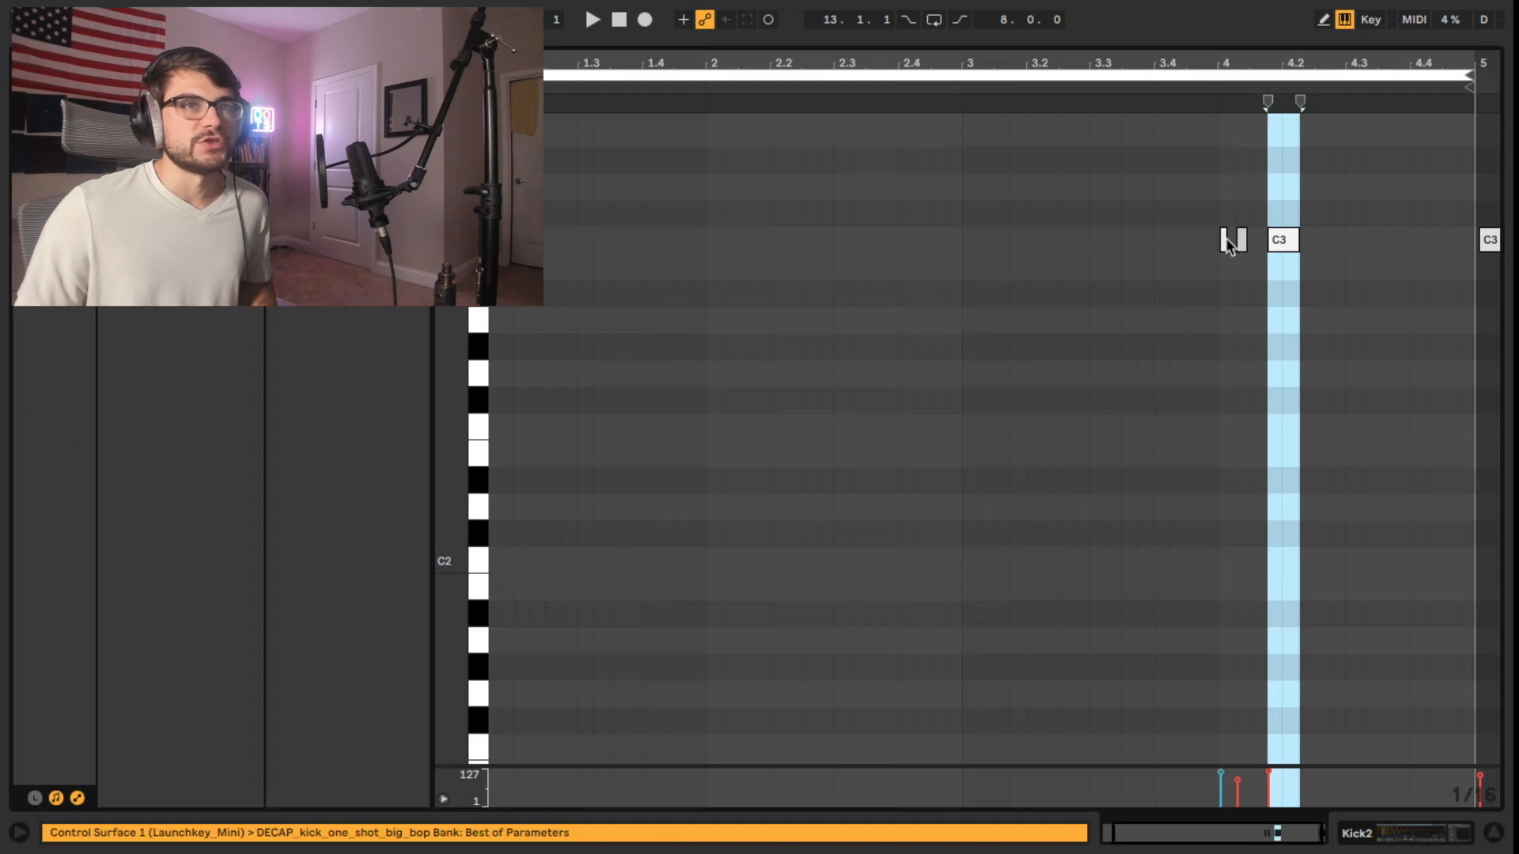
pyautogui.moveTo(1198, 203); pyautogui.dragTo(1326, 313)
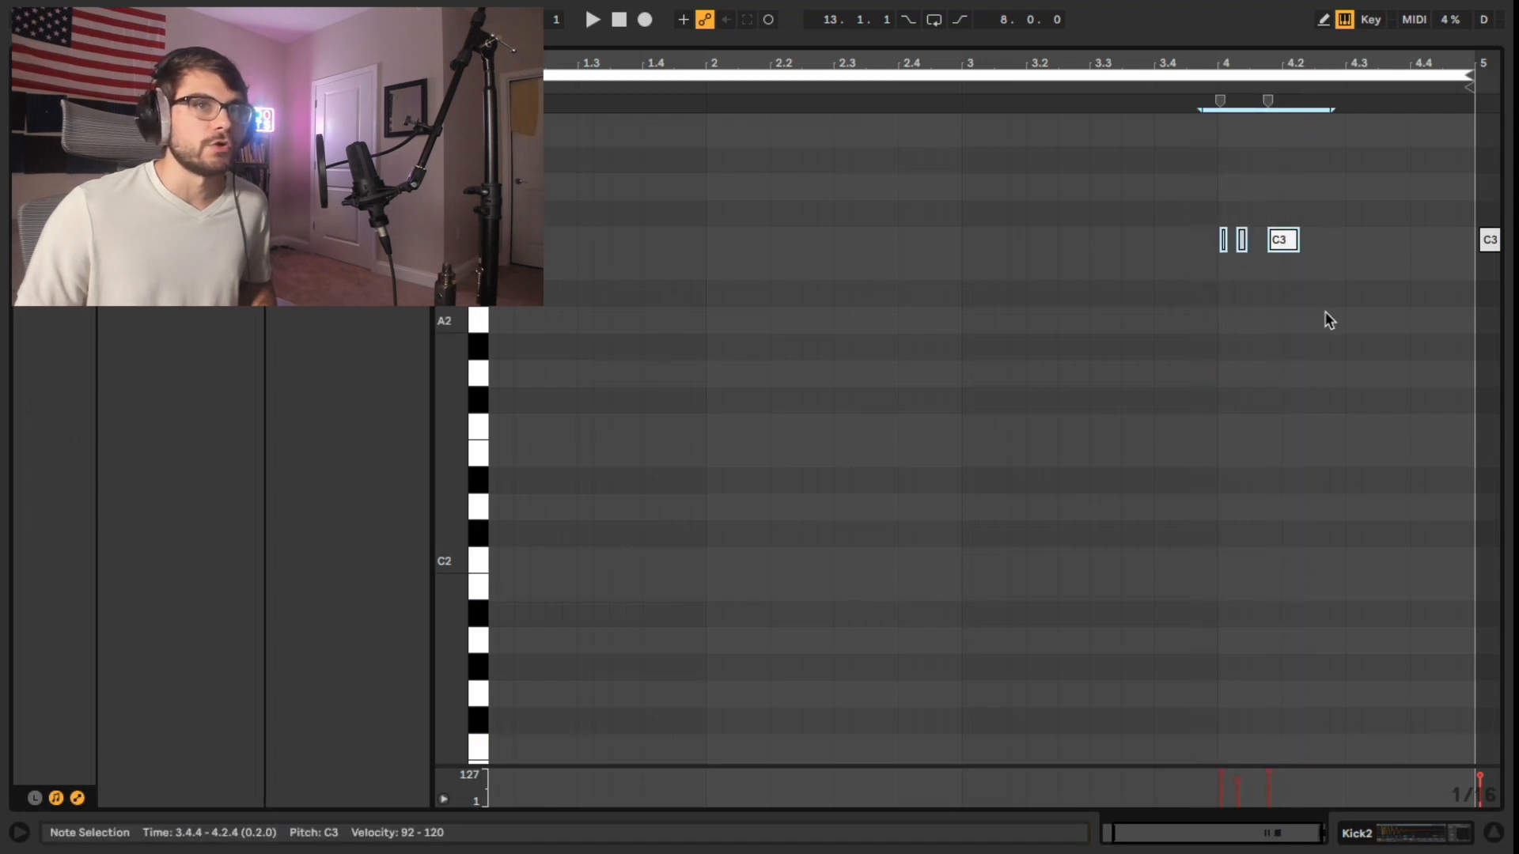
pyautogui.click(1282, 300)
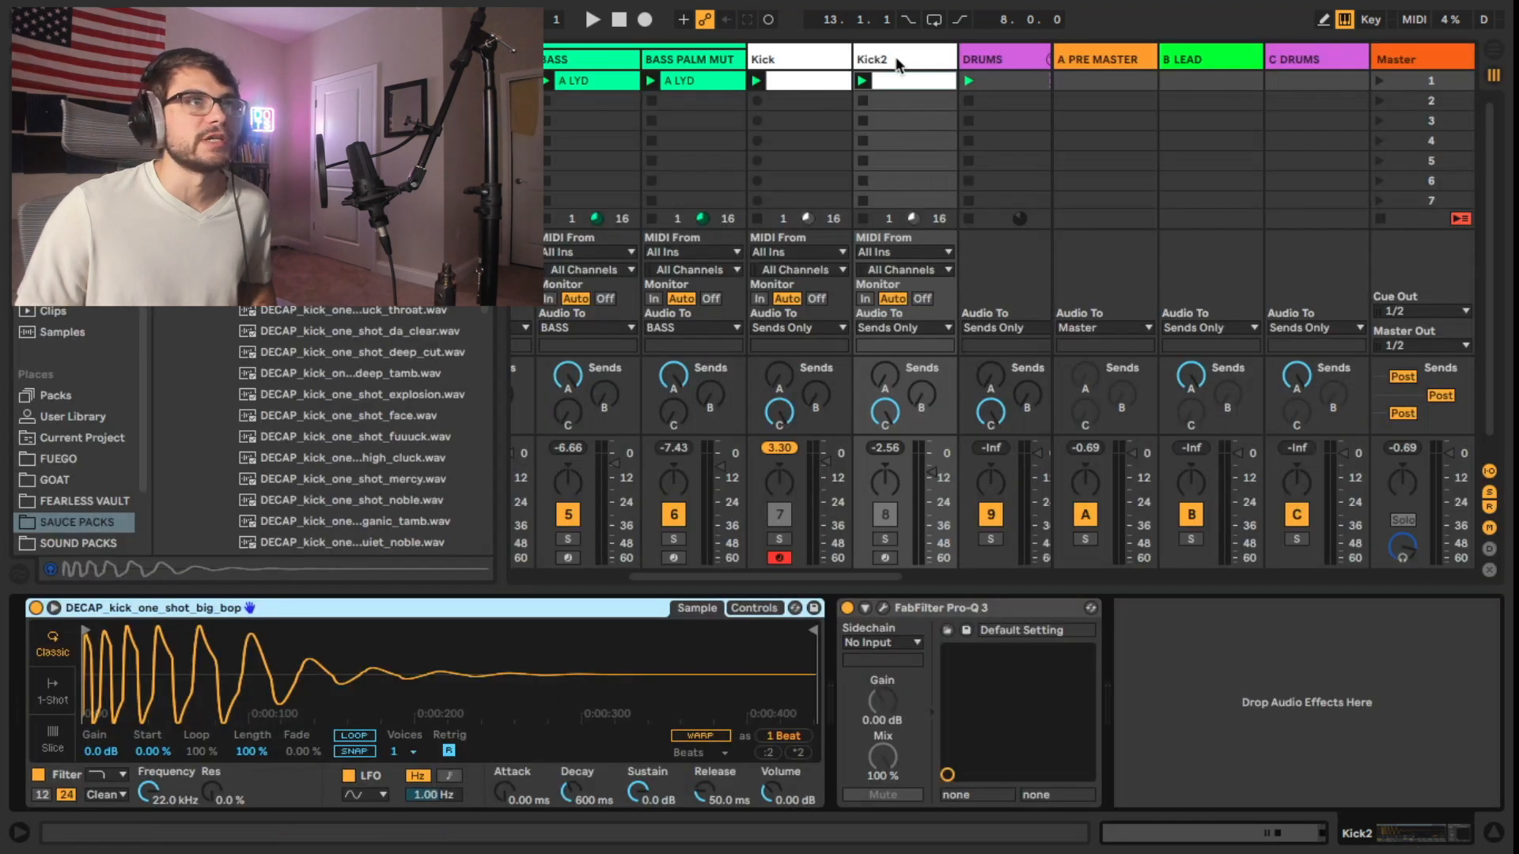
# Check the gap in the Kick clip's pattern after bar 4 and compare the samples on the Kick2 and Kick tracks
pyautogui.doubleClick(794, 80)
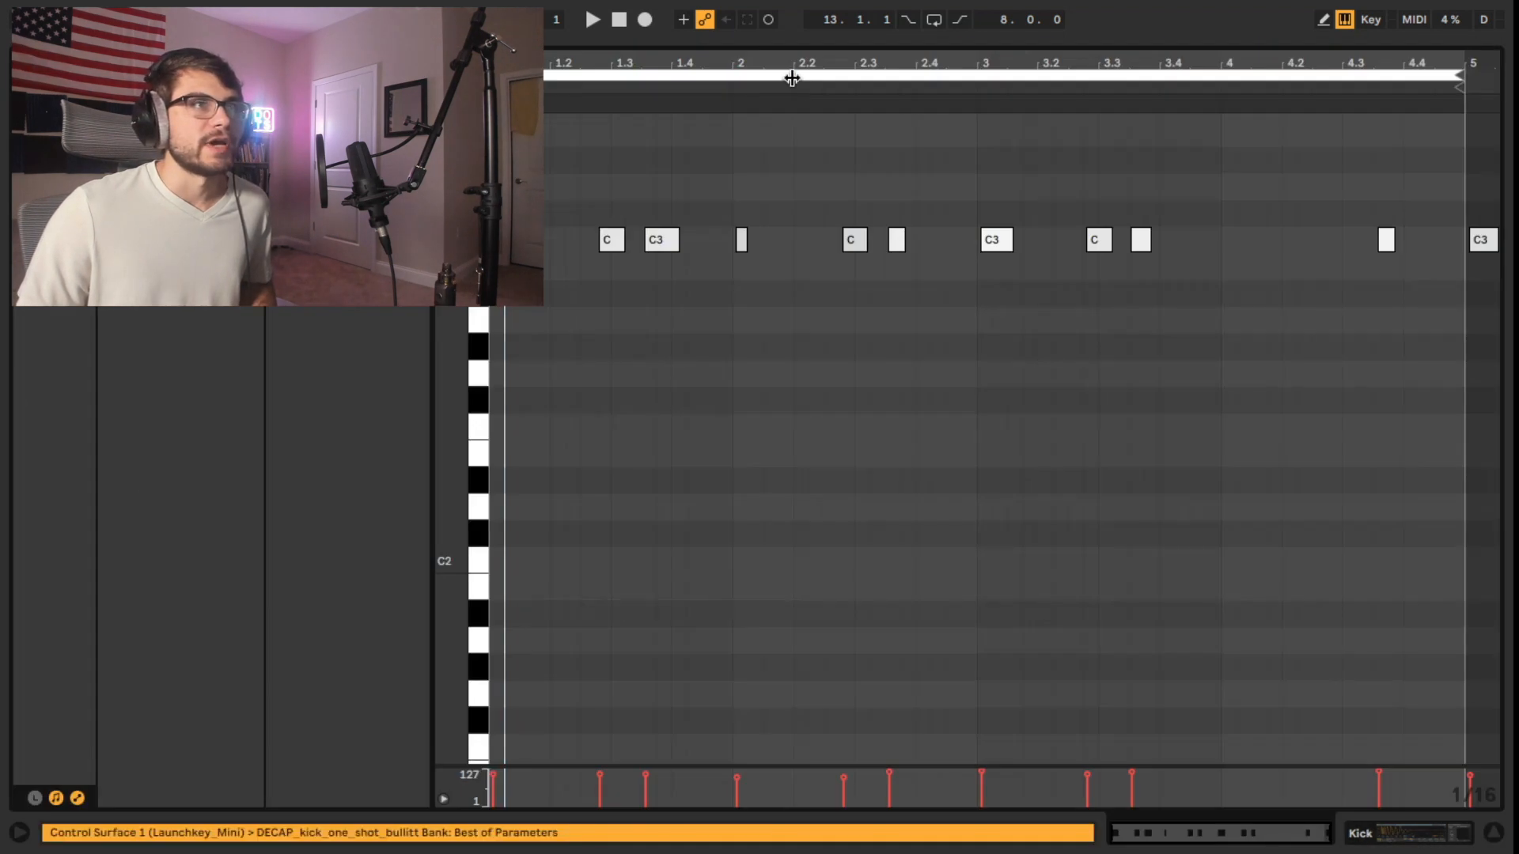
pyautogui.moveTo(1207, 194); pyautogui.dragTo(1319, 328)
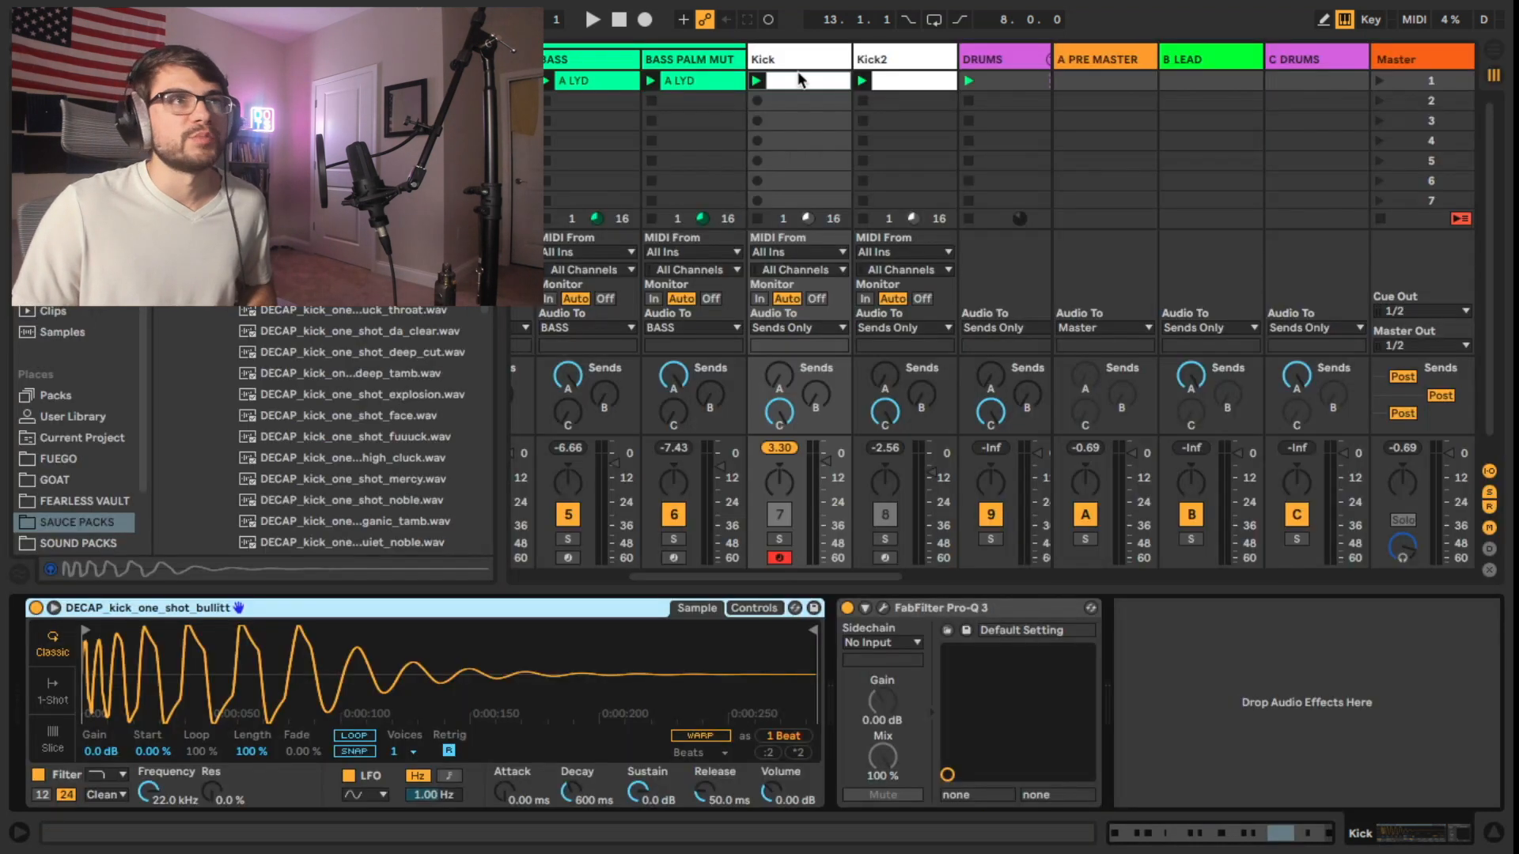
pyautogui.click(875, 65)
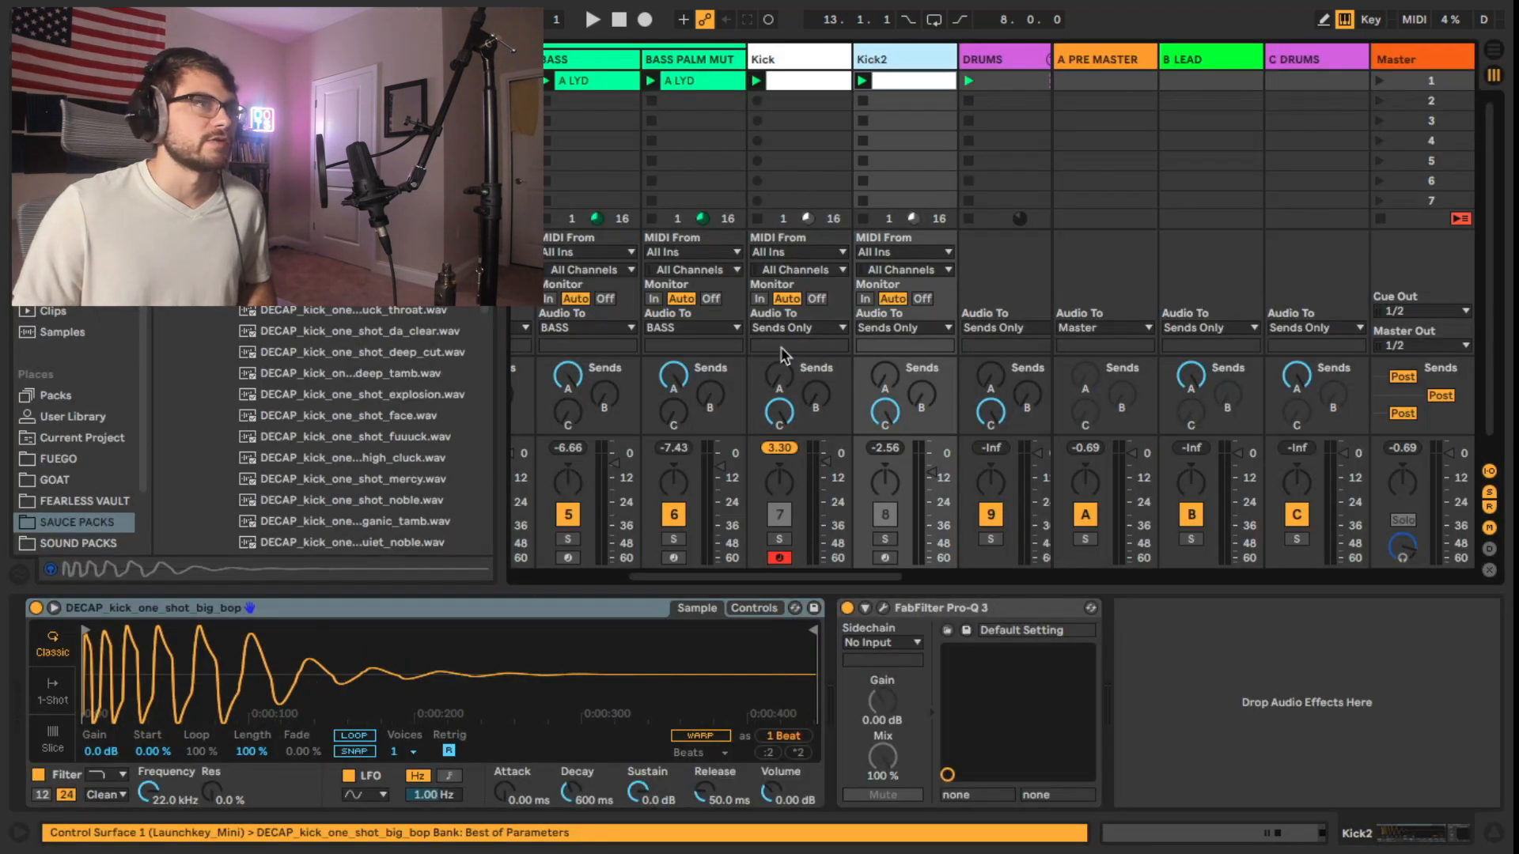
pyautogui.click(846, 84)
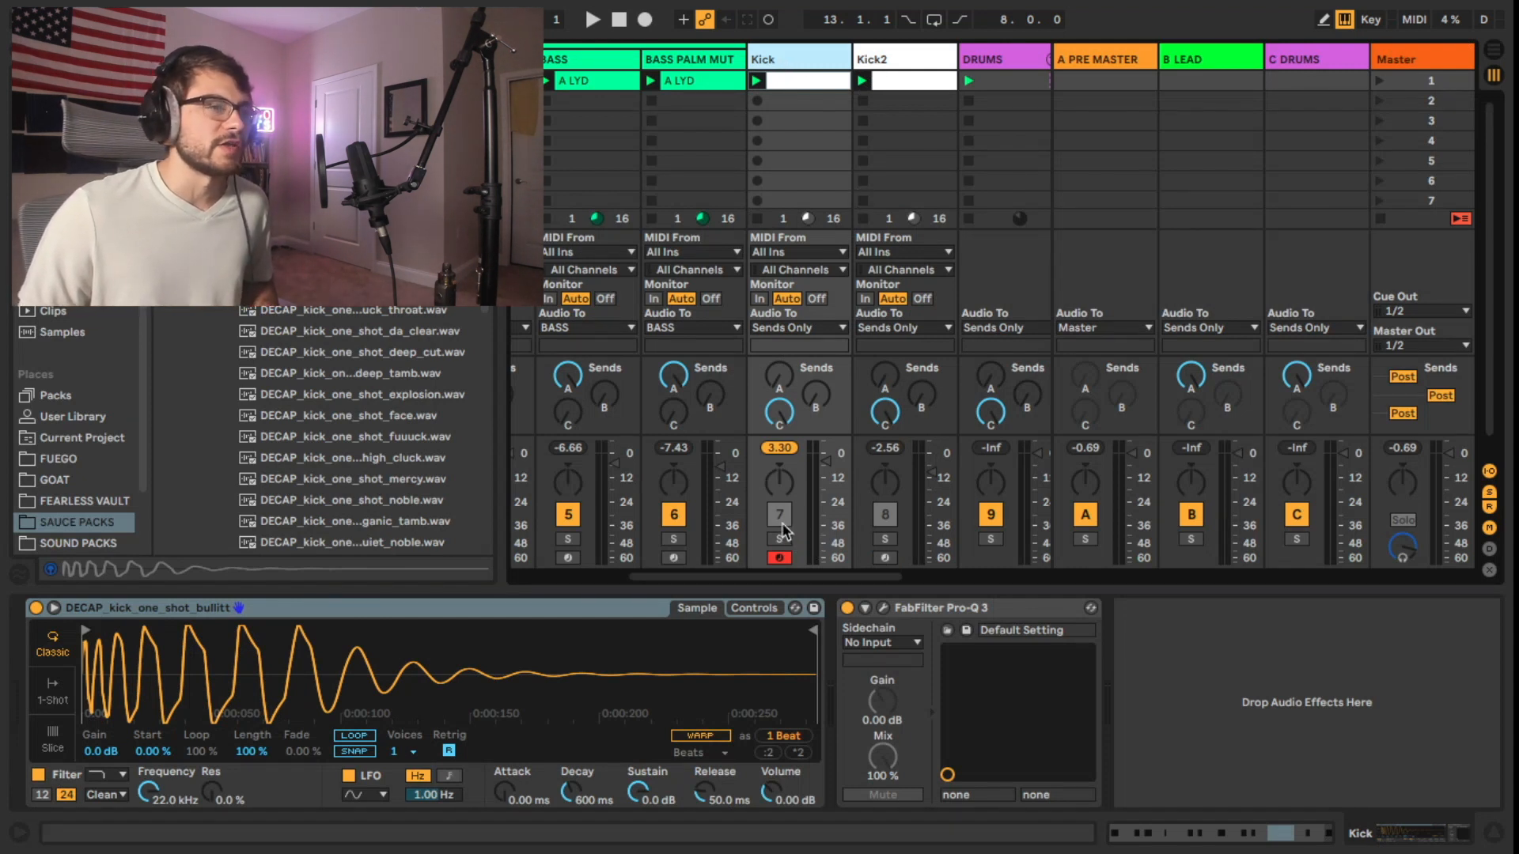
# Solo the Kick and Kick2 tracks, play them, and set the Kick2 volume to about -9.0 dB
pyautogui.click(149, 629)
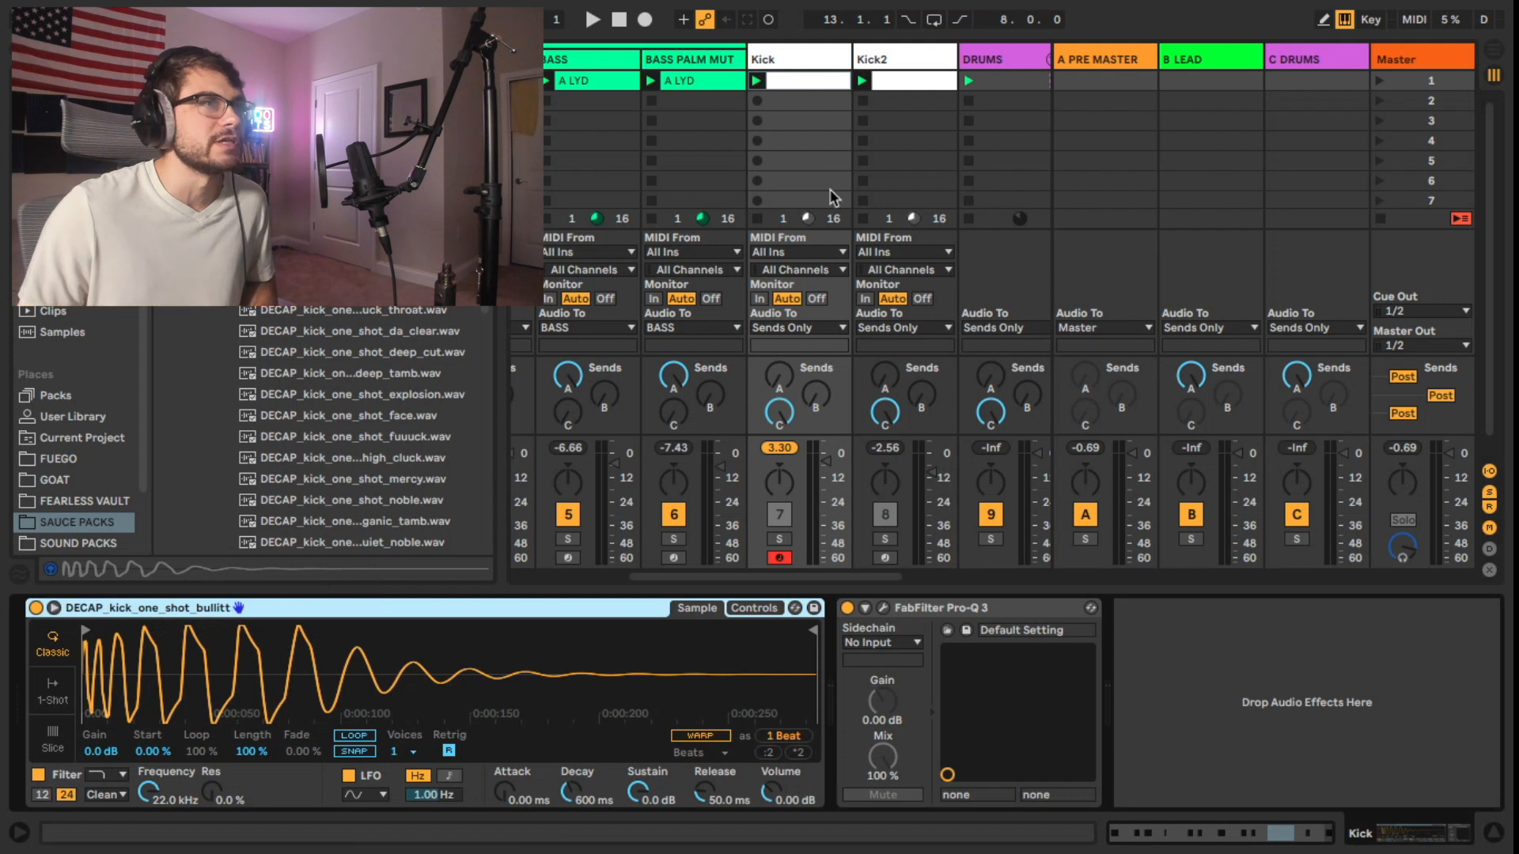
pyautogui.click(779, 539)
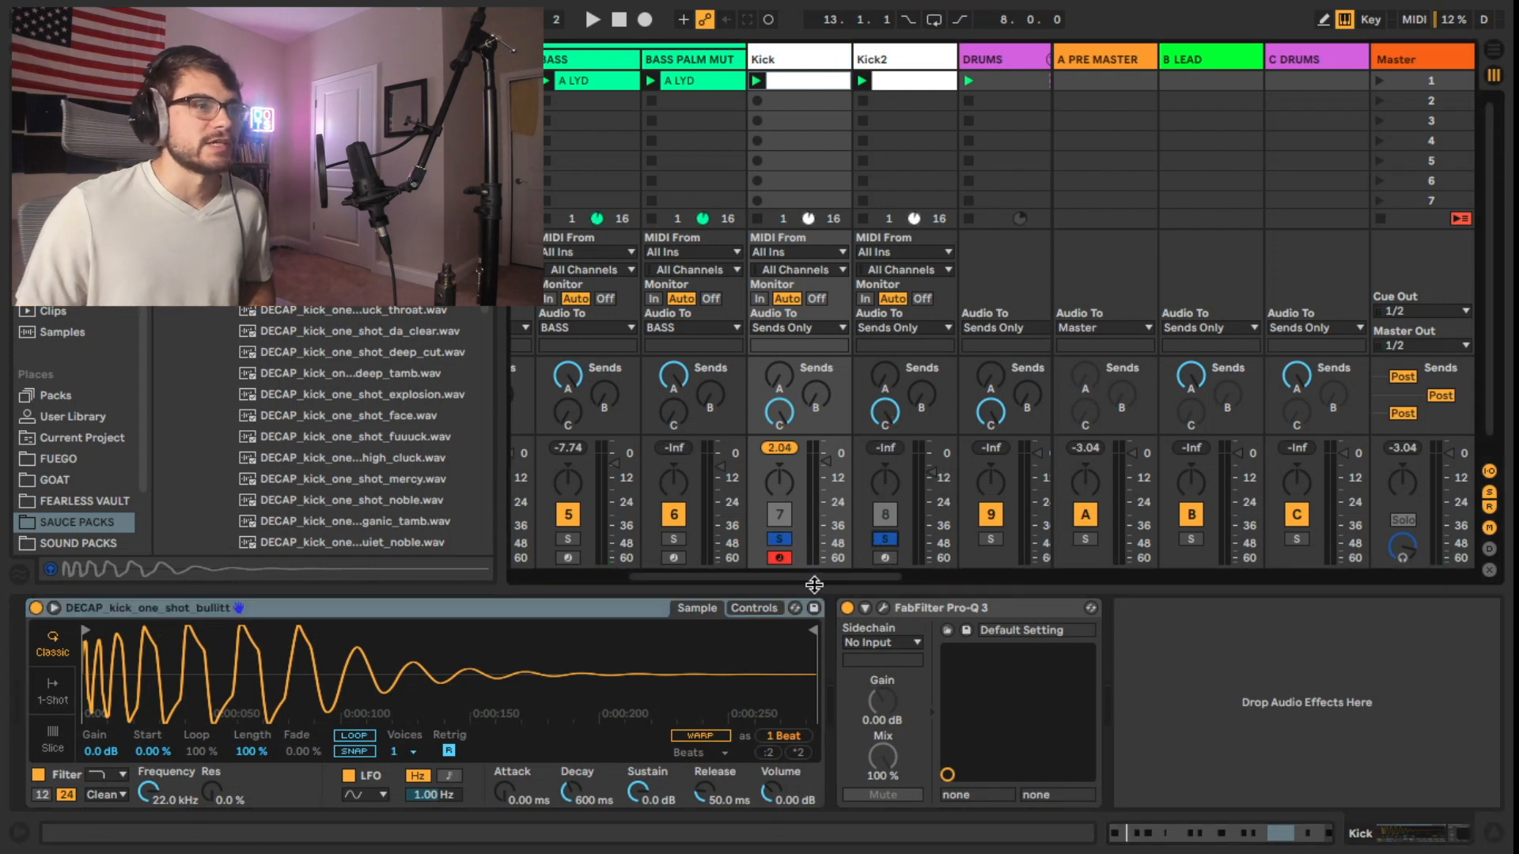
pyautogui.press('space')
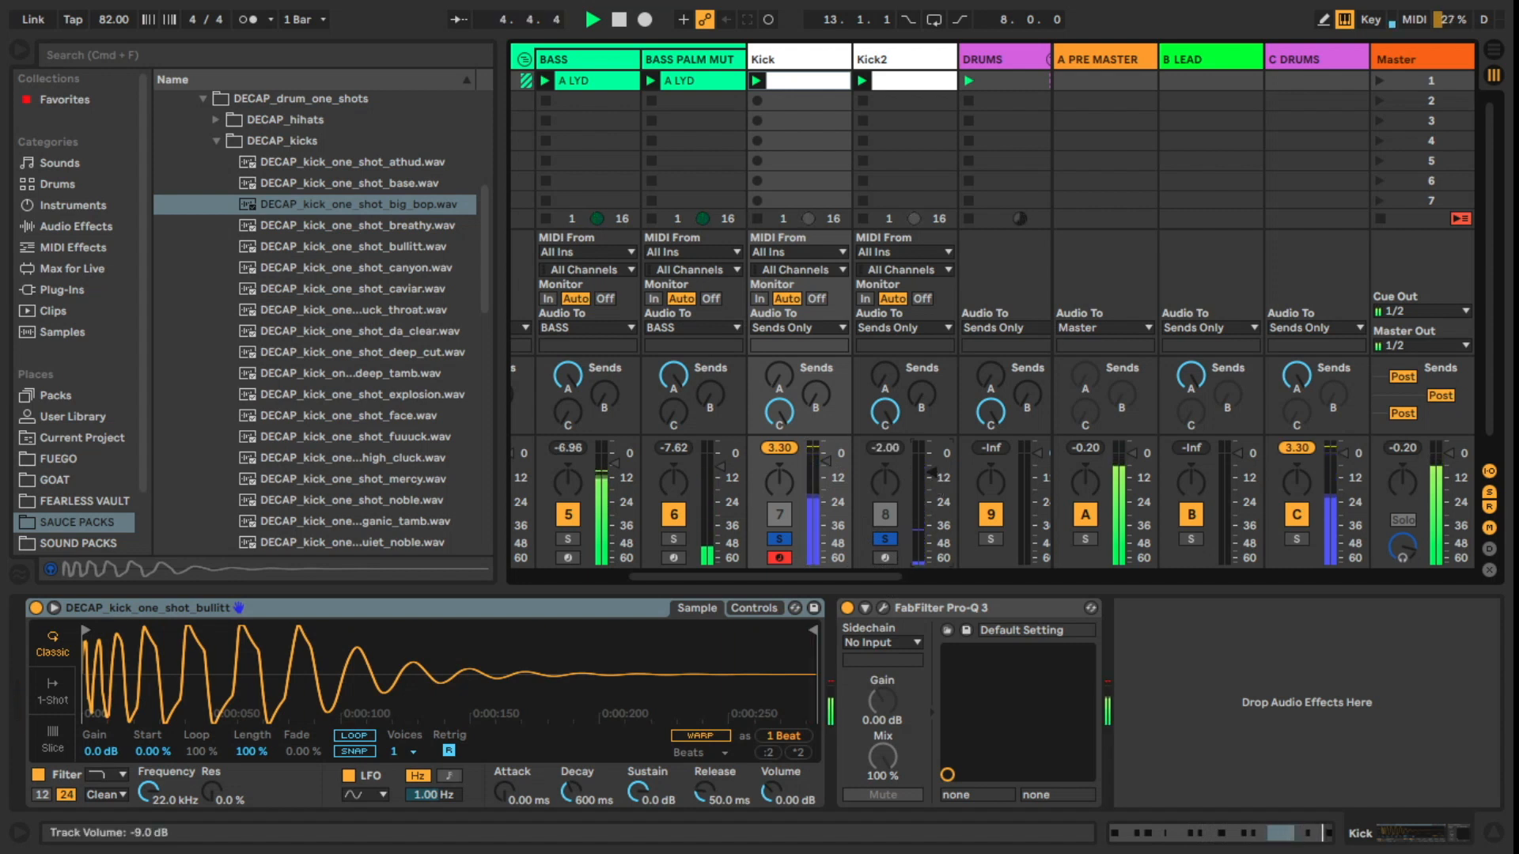
pyautogui.moveTo(931, 472); pyautogui.dragTo(932, 471)
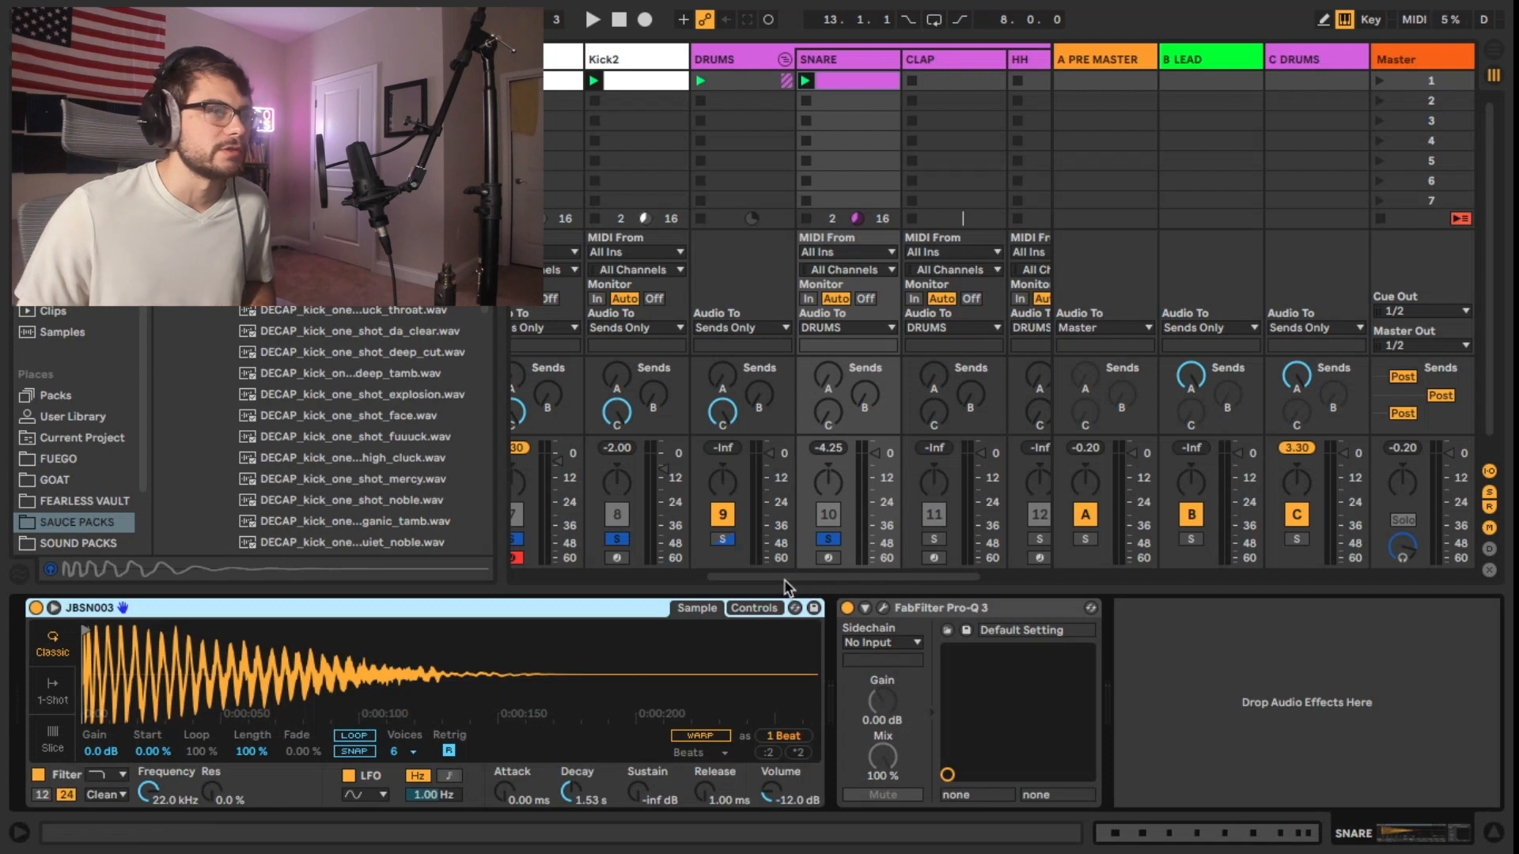
# Play the soloed SNARE track together with the two kicks and examine its JBSN003 sample
pyautogui.moveTo(785, 586)
pyautogui.mouseDown()
pyautogui.moveTo(685, 580)
pyautogui.moveTo(785, 585)
pyautogui.mouseUp()
pyautogui.press('space')
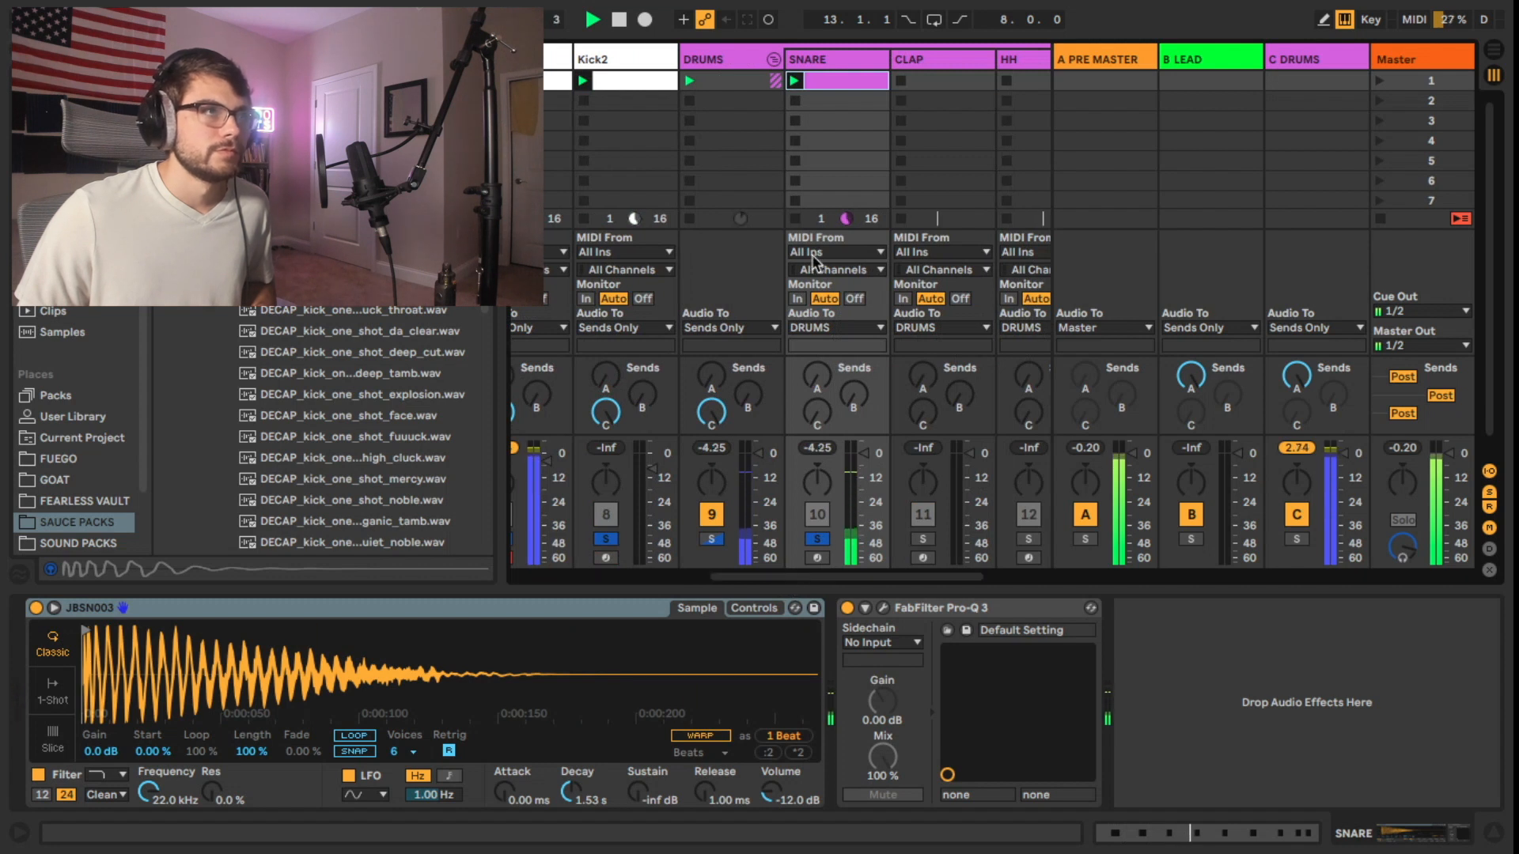
pyautogui.click(816, 59)
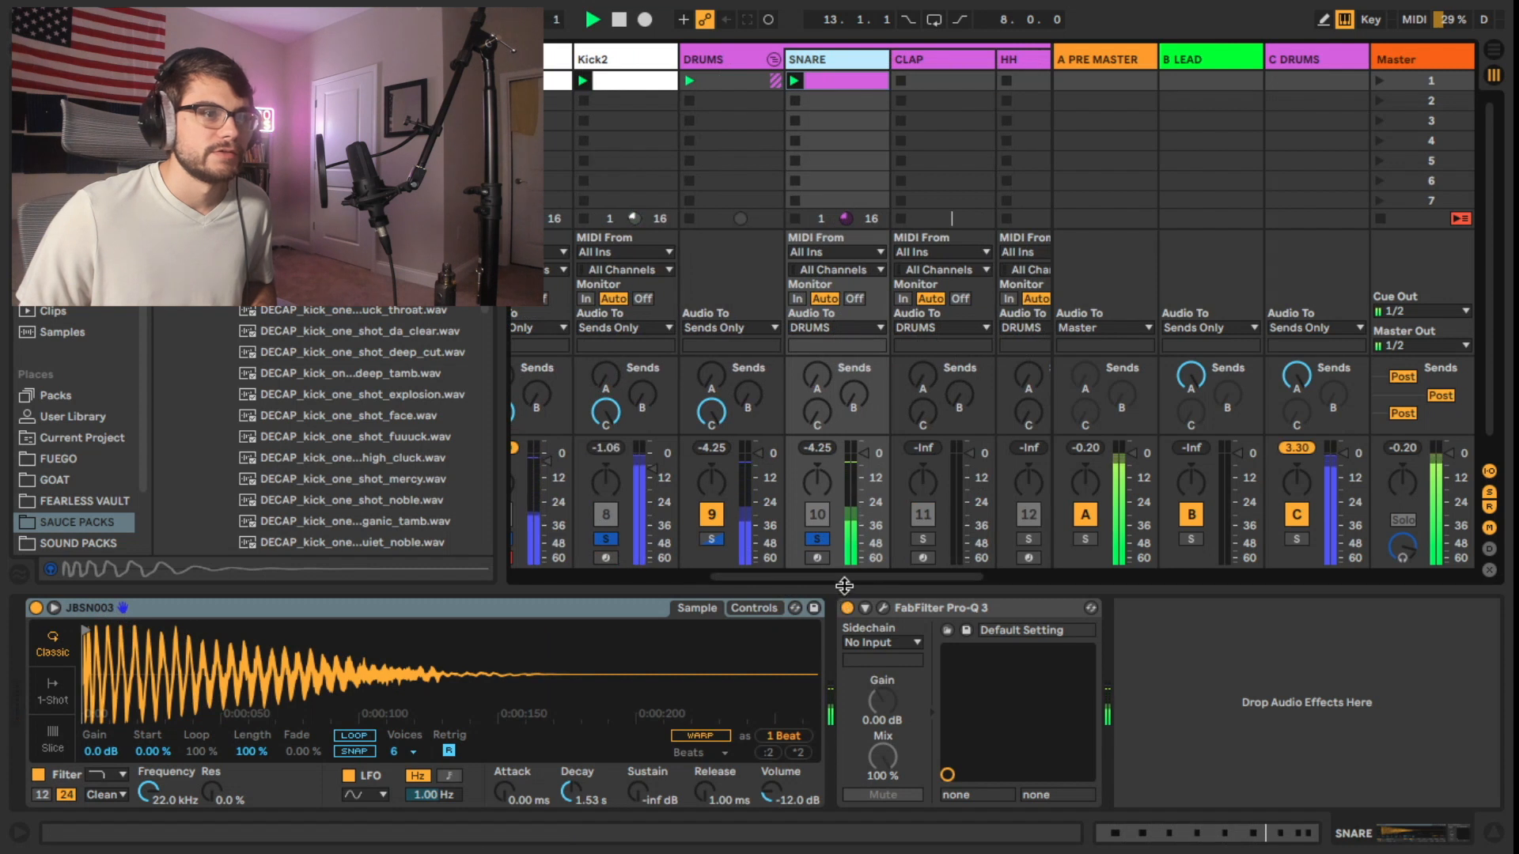
pyautogui.moveTo(846, 576); pyautogui.dragTo(839, 577)
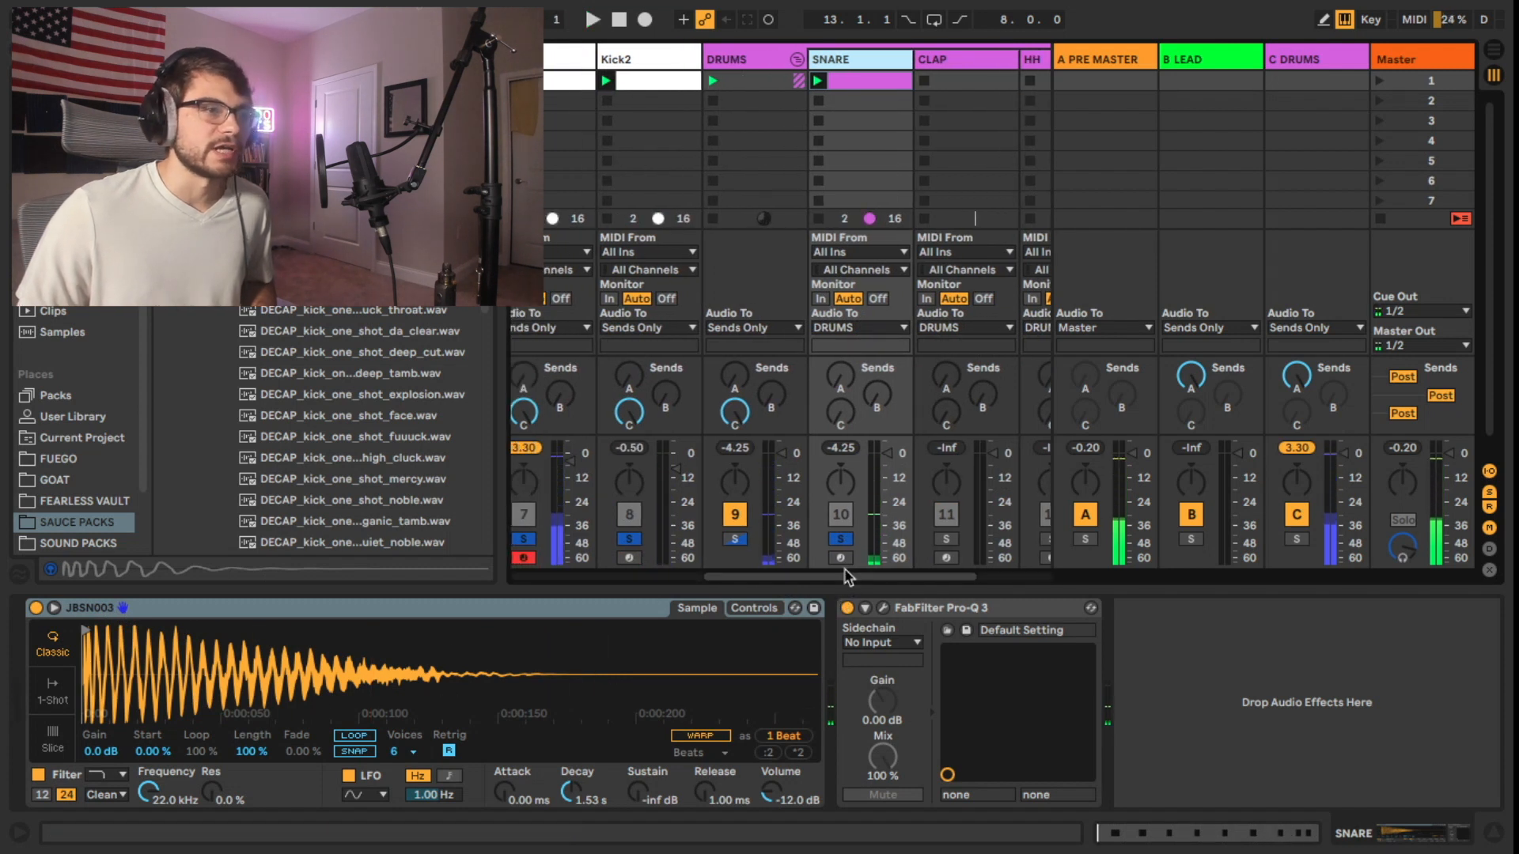
pyautogui.moveTo(839, 577); pyautogui.dragTo(825, 578)
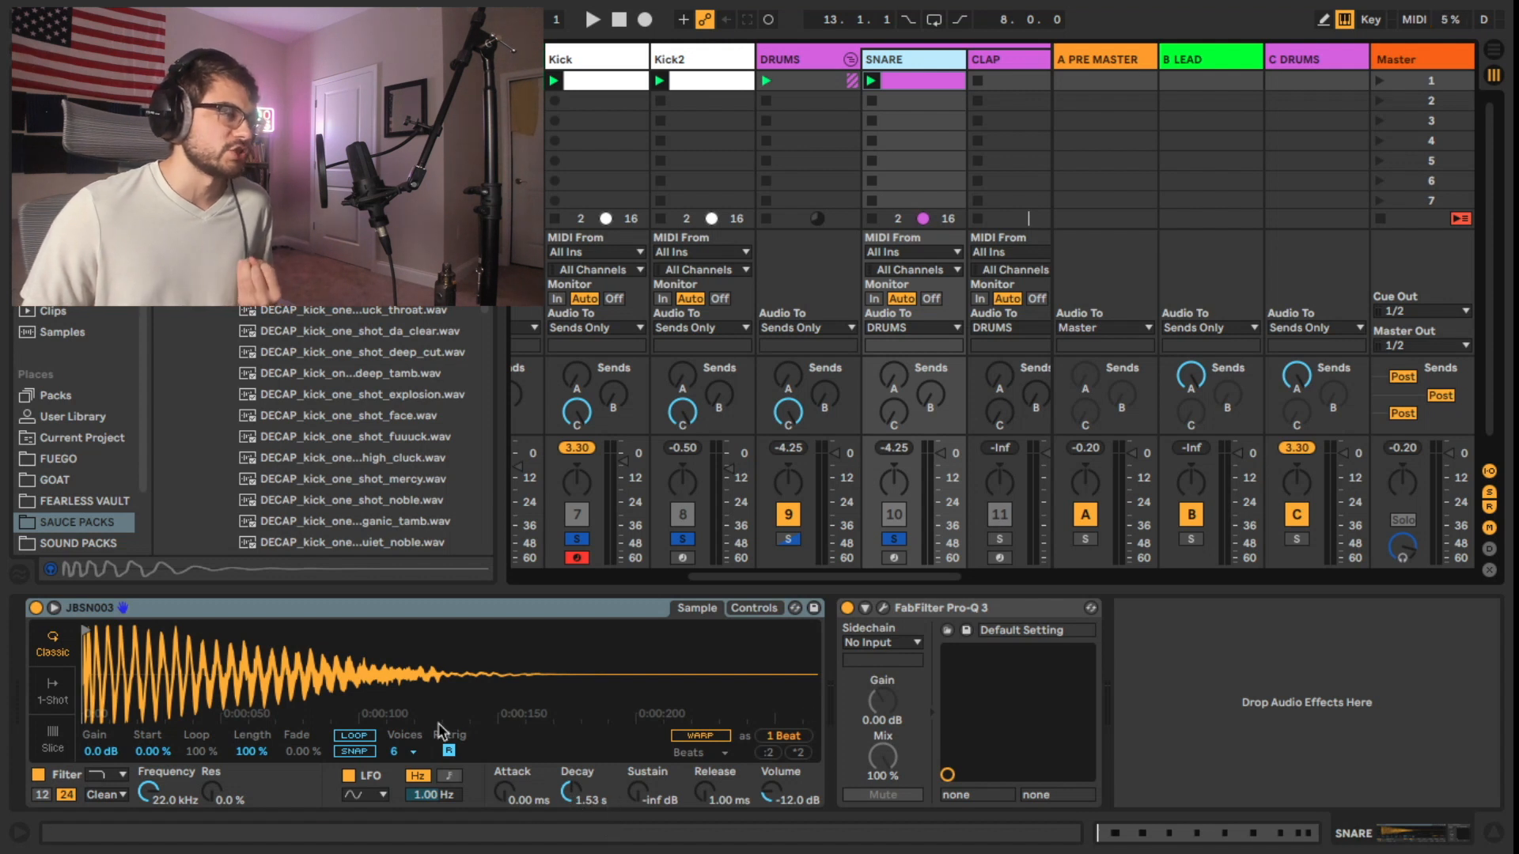
# Clear the solos, arm the SNARE track and lower its volume to about -2.6 dB during playback
pyautogui.click(894, 558)
pyautogui.click(894, 539)
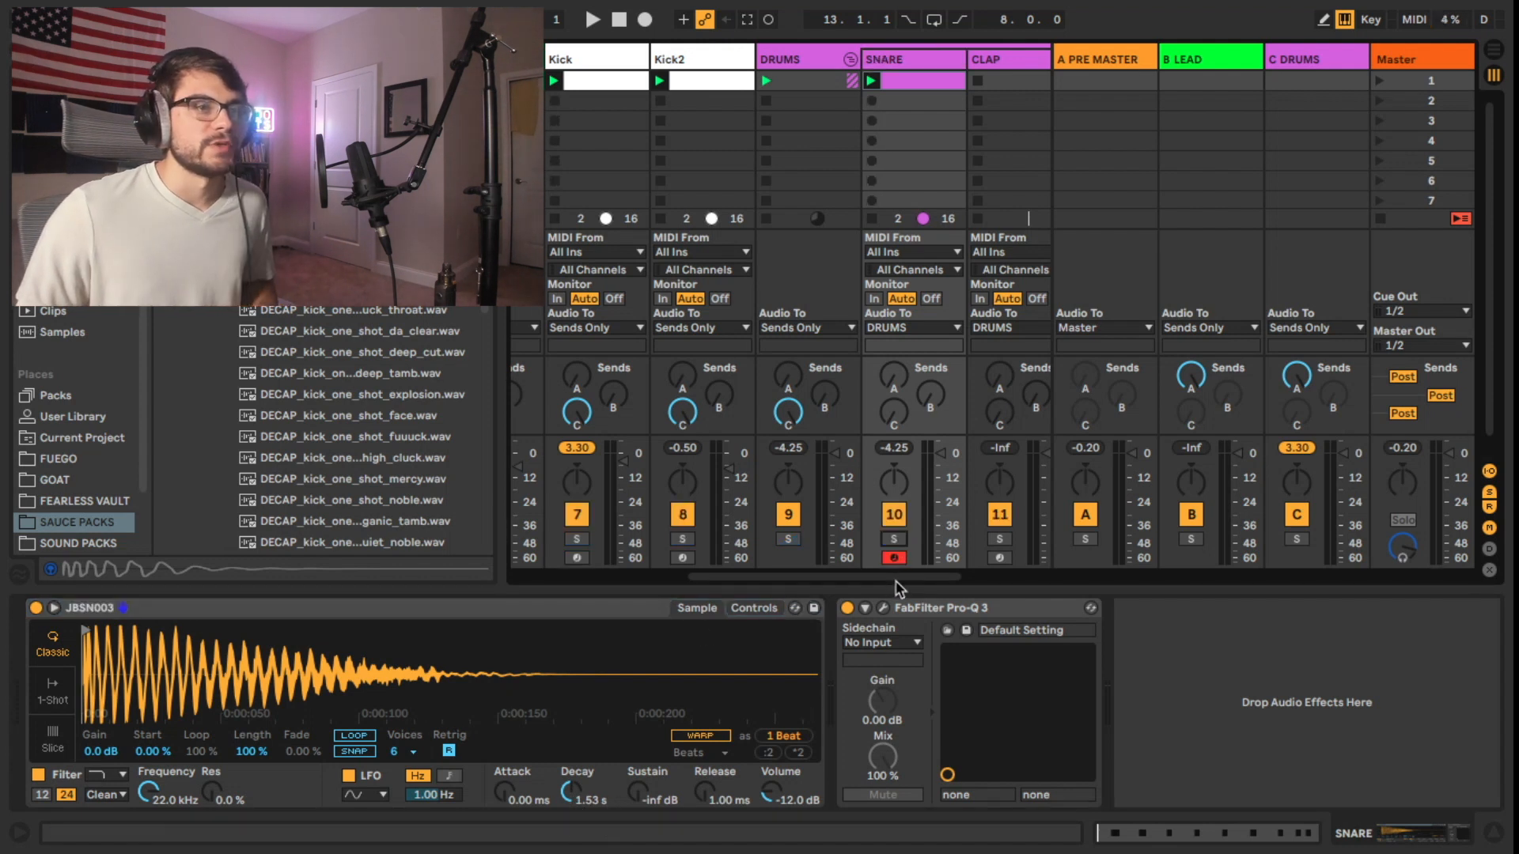
pyautogui.moveTo(897, 577)
pyautogui.mouseDown()
pyautogui.moveTo(949, 575)
pyautogui.moveTo(863, 576)
pyautogui.moveTo(913, 576)
pyautogui.mouseUp()
pyautogui.press('space')
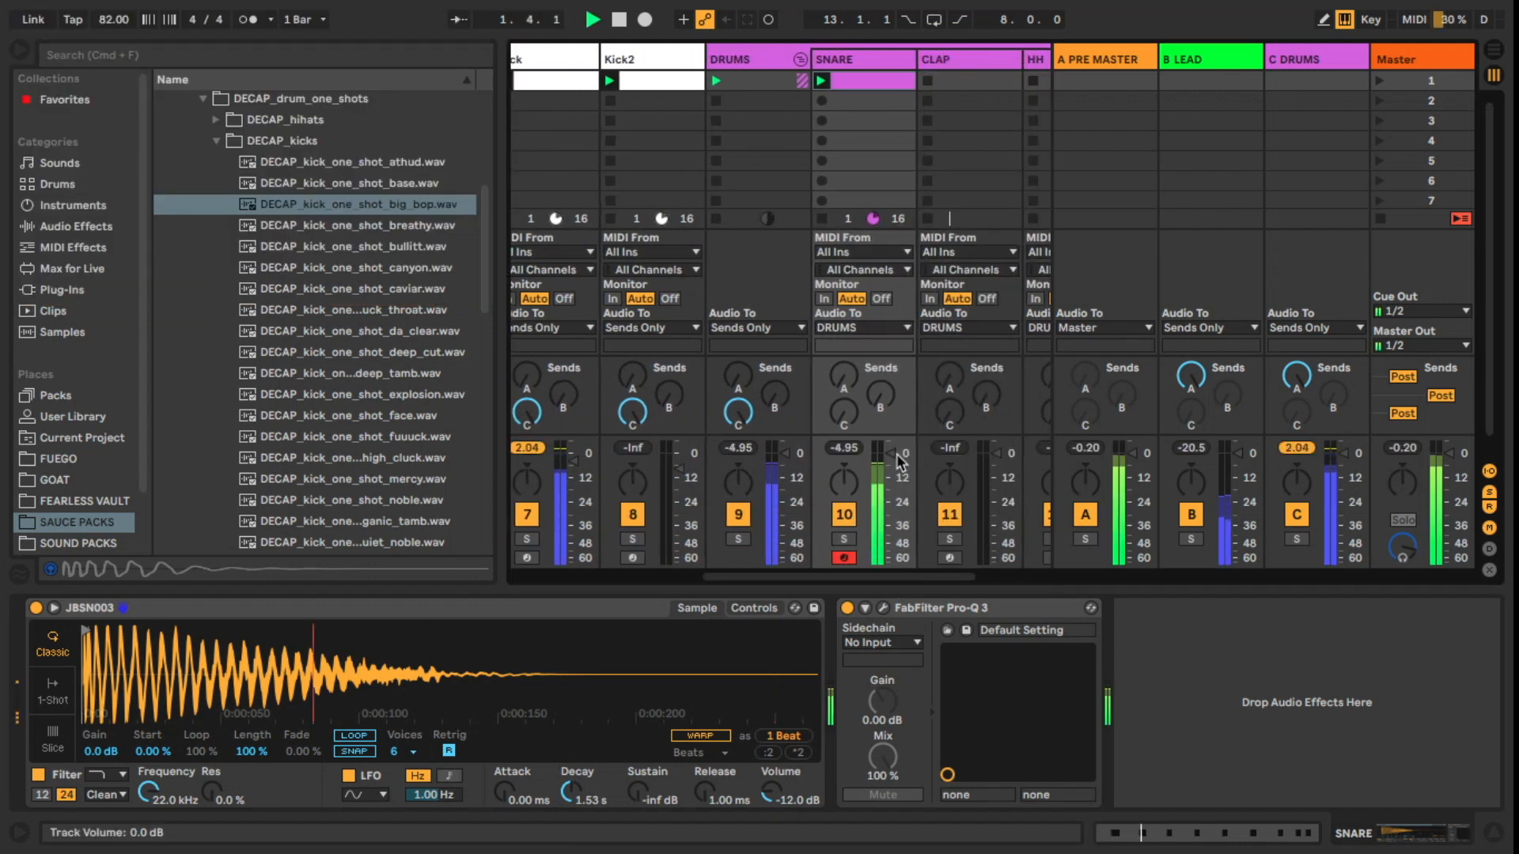
pyautogui.moveTo(892, 455); pyautogui.dragTo(892, 458)
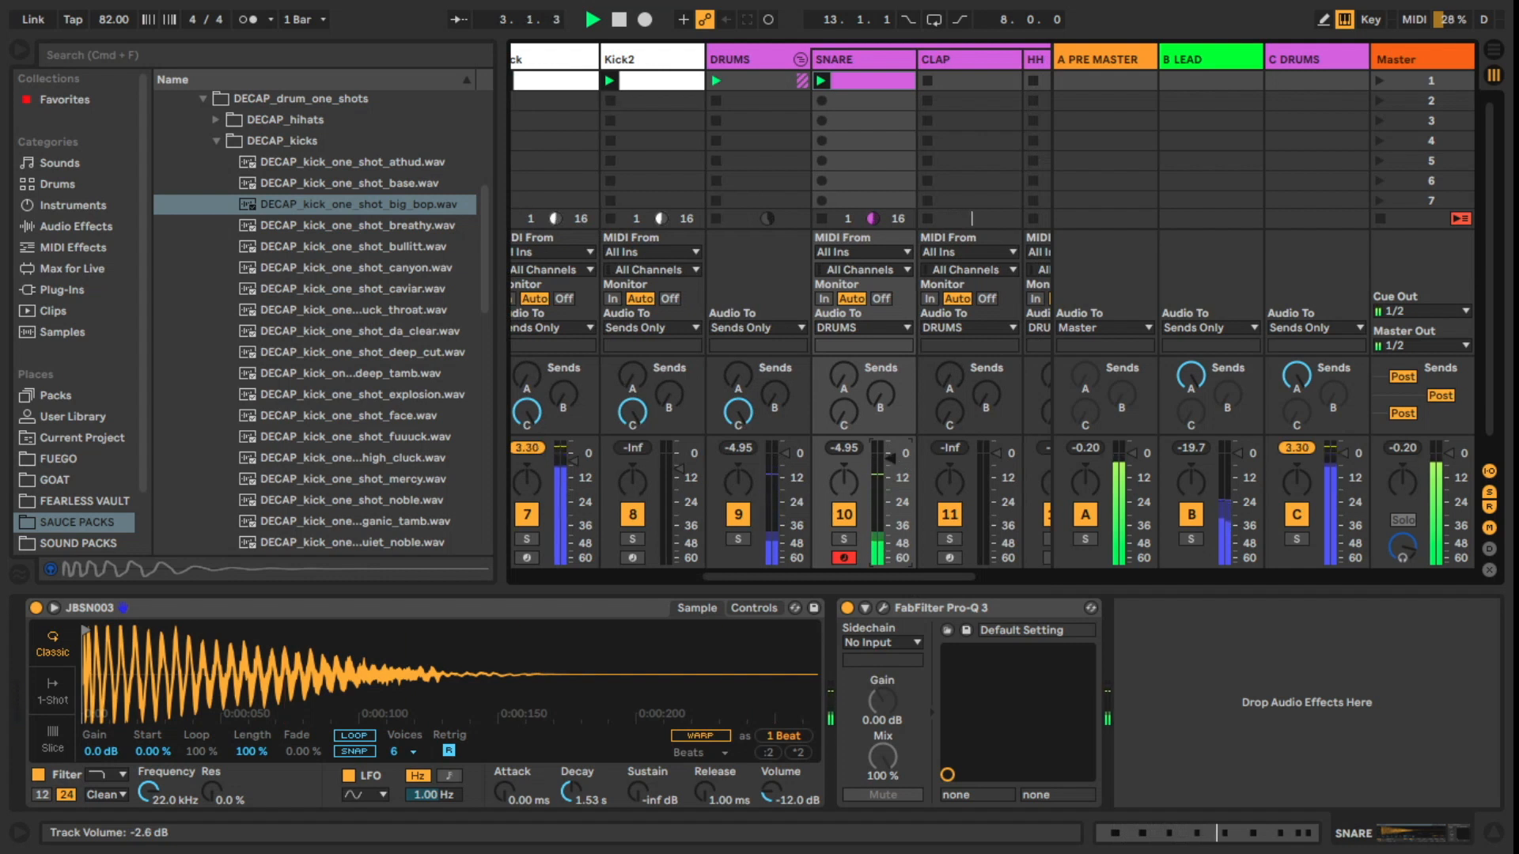
pyautogui.moveTo(892, 458); pyautogui.dragTo(892, 458)
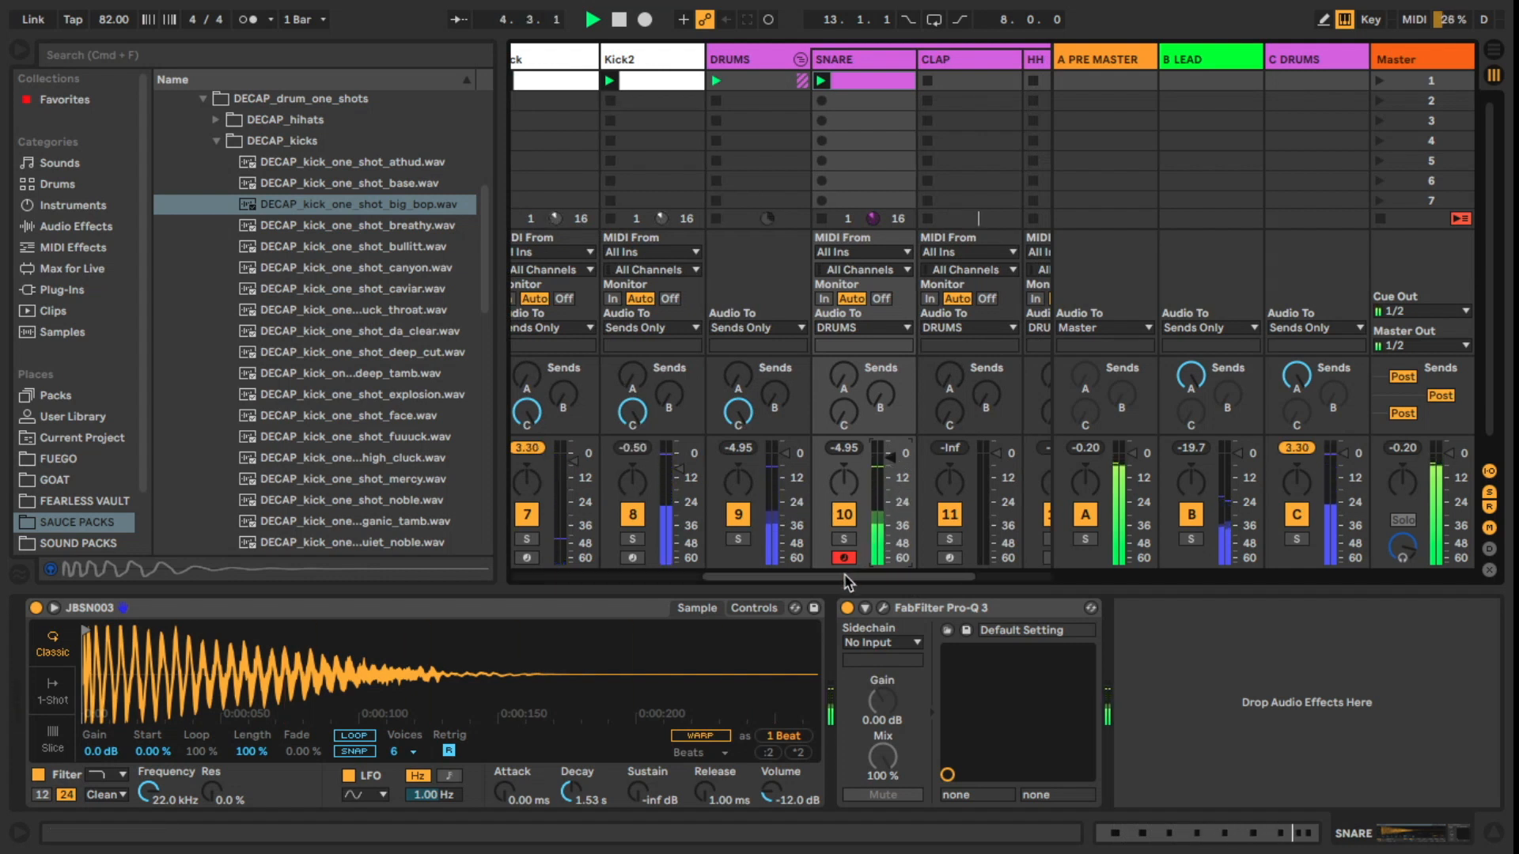
# Open the DECAP_closed_hihats folder in DECAP - Drums That Knock Vol. 8 and select the HH track
pyautogui.moveTo(845, 577); pyautogui.dragTo(829, 578)
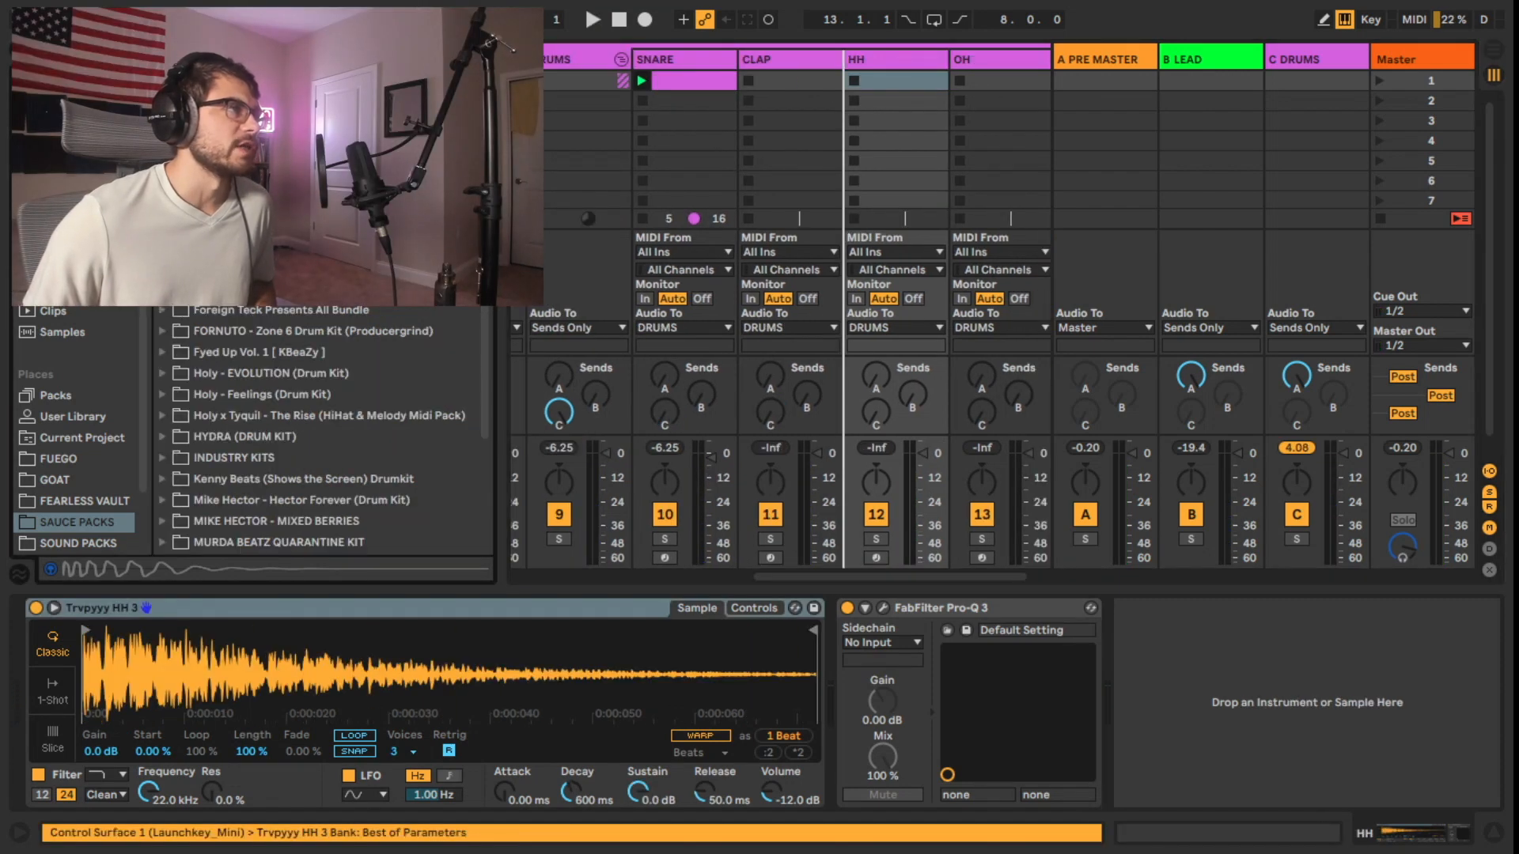
pyautogui.scroll(3, 345, 356)
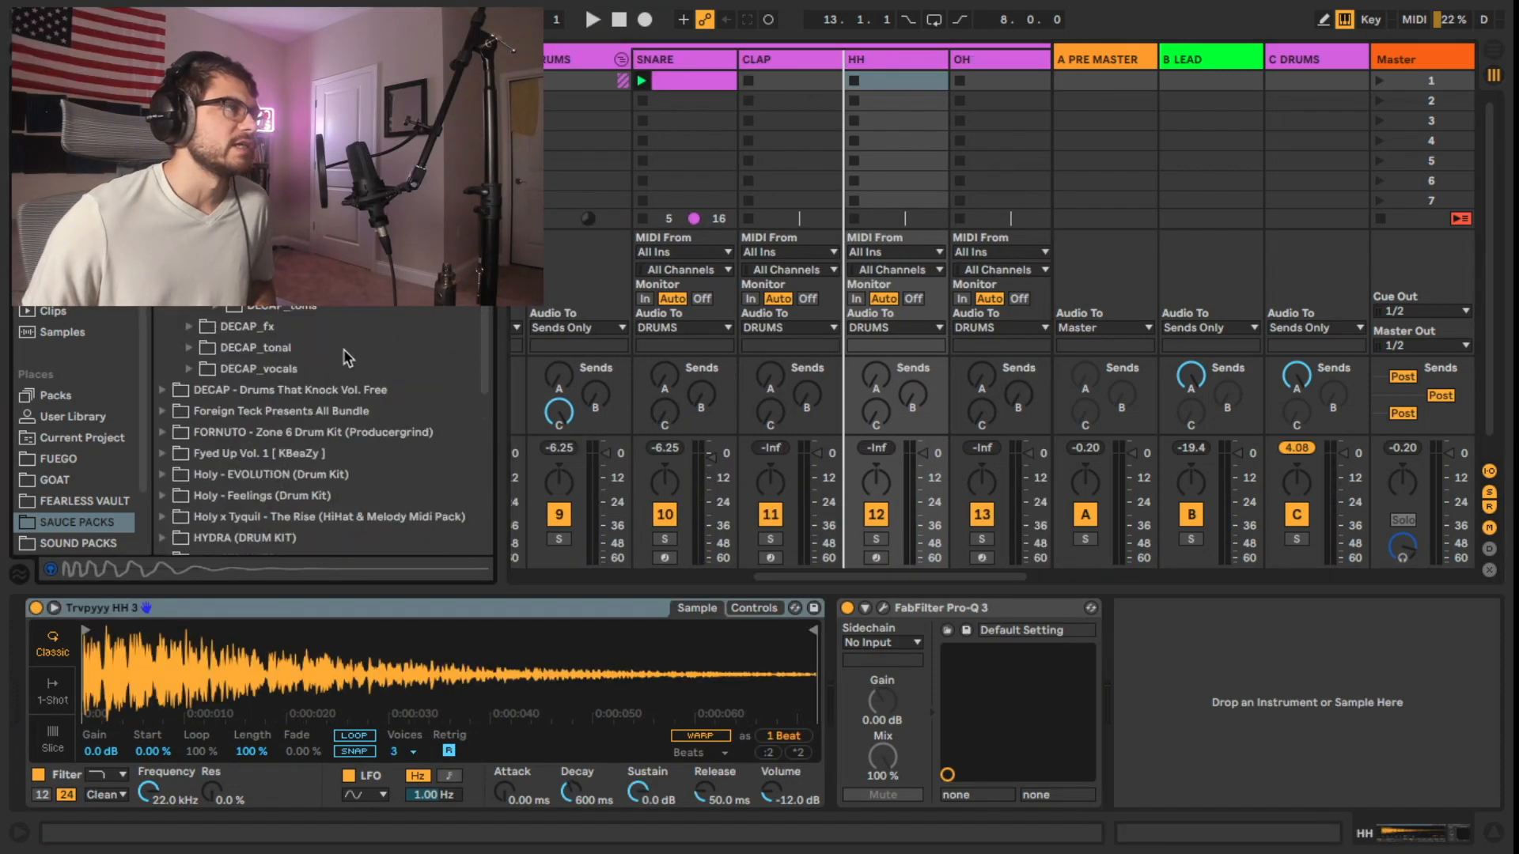
pyautogui.scroll(1, 230, 332)
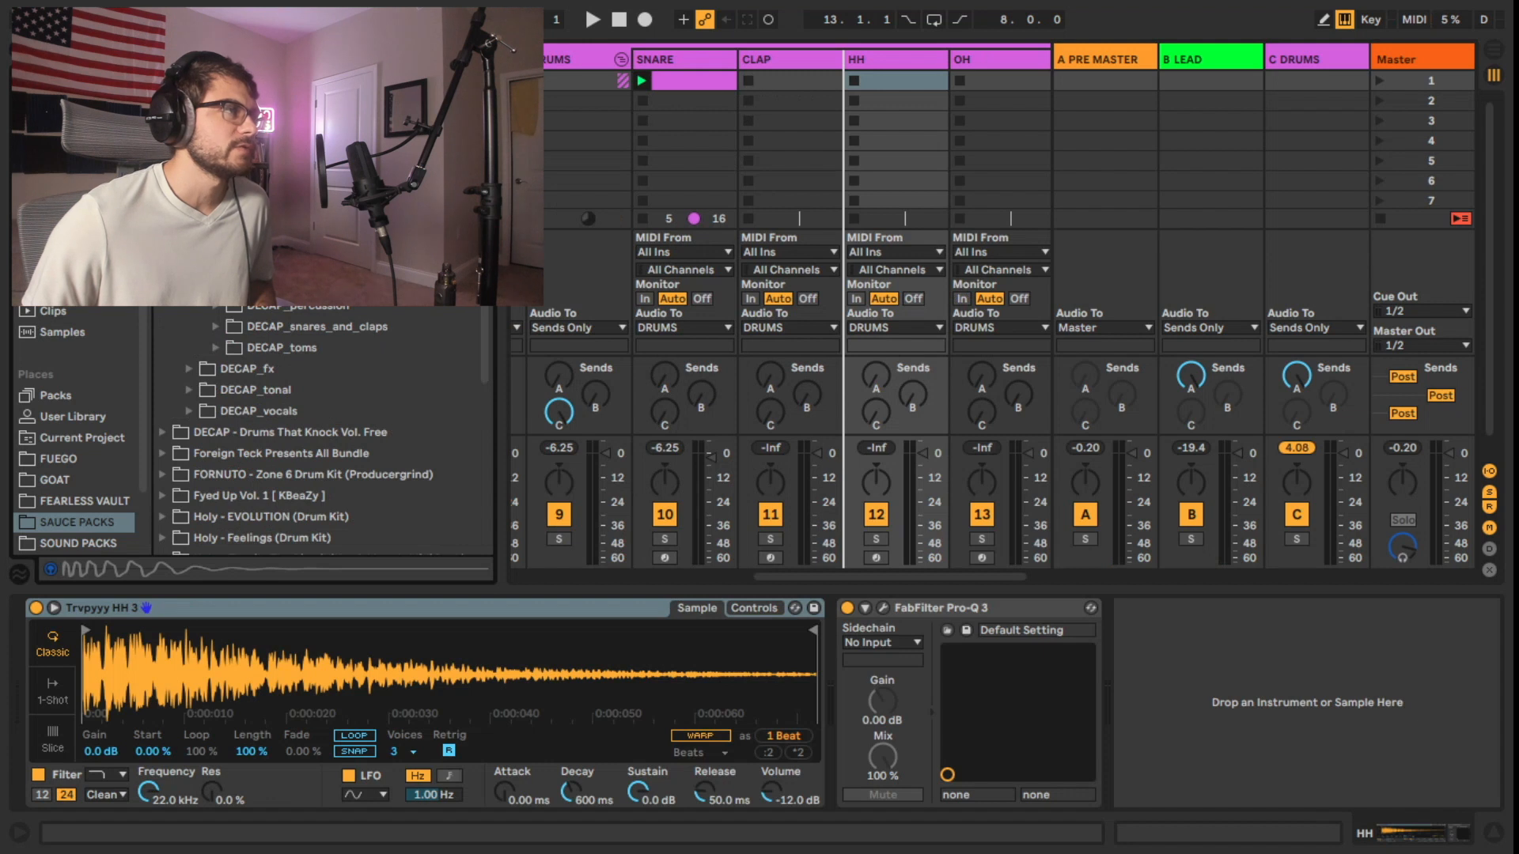
pyautogui.click(230, 242)
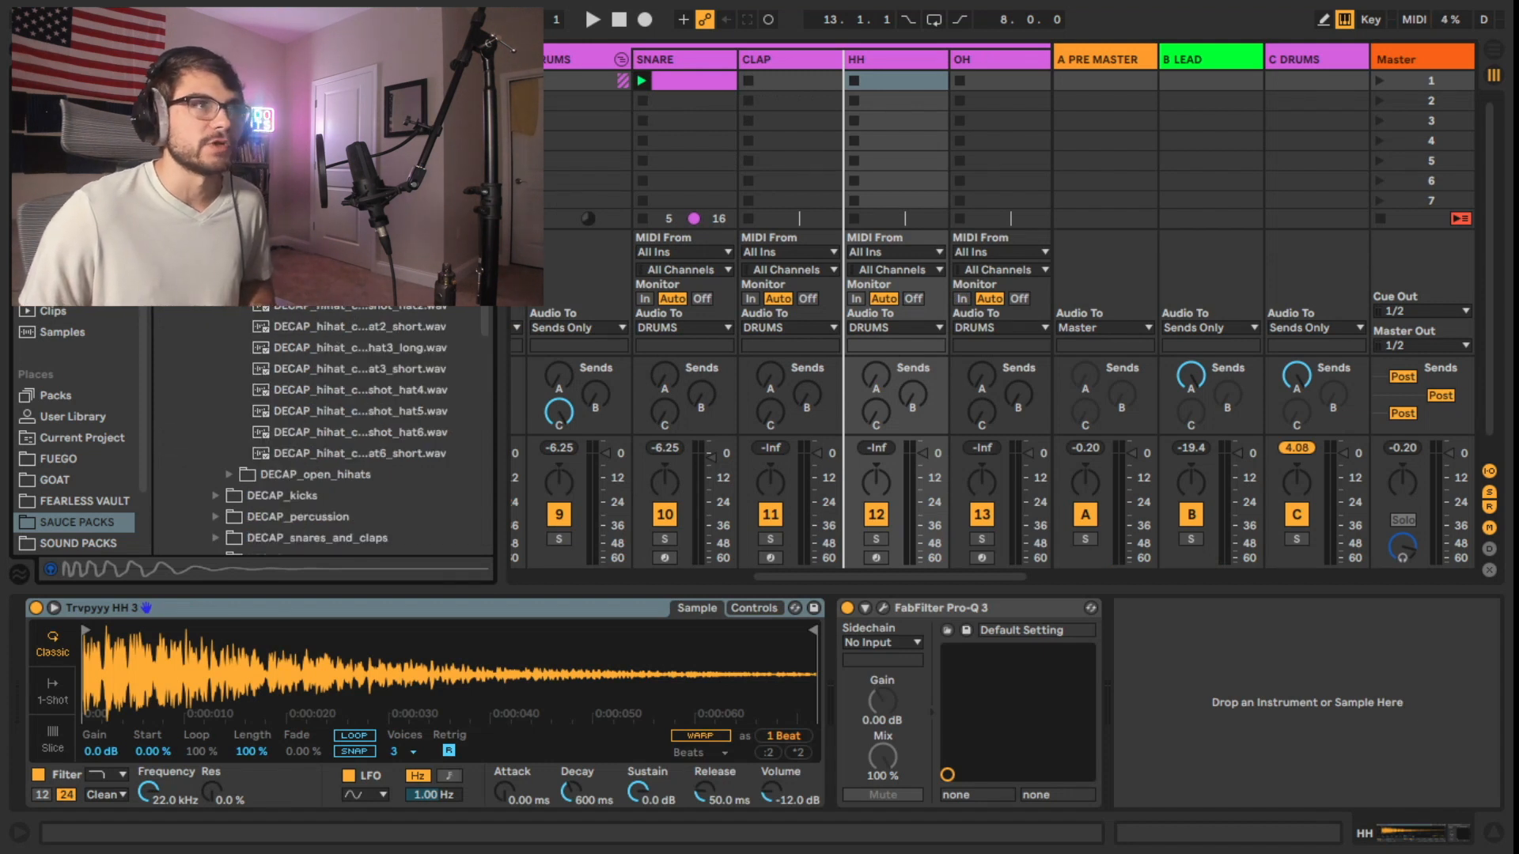
pyautogui.click(873, 62)
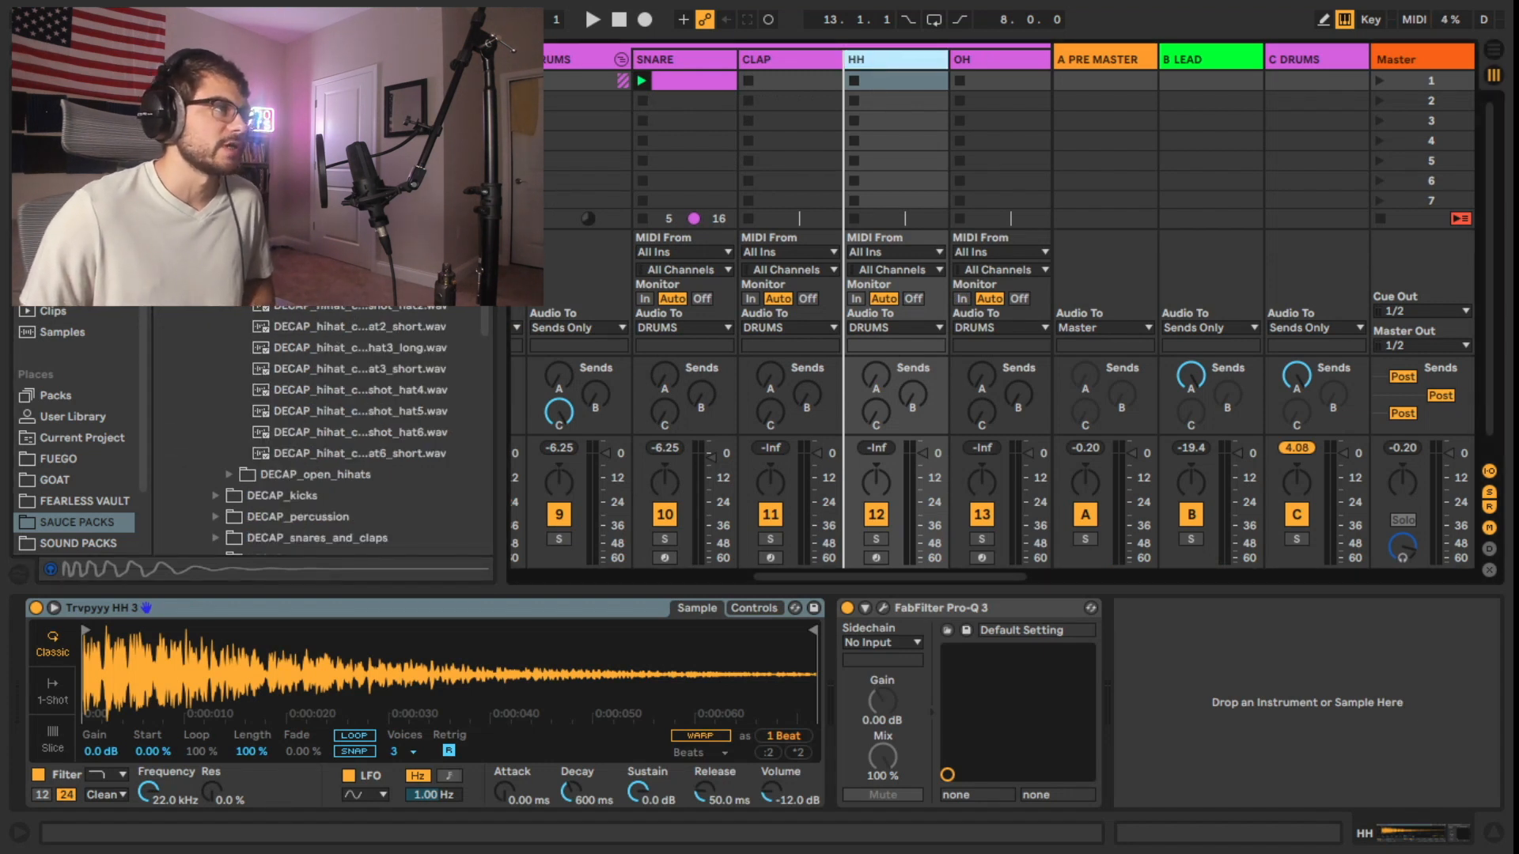
# Audition the closed hi-hat samples one after another, starting from hat1
pyautogui.click(382, 265)
pyautogui.press('Down')
pyautogui.press('Down')
pyautogui.press('Down')
pyautogui.press('Down')
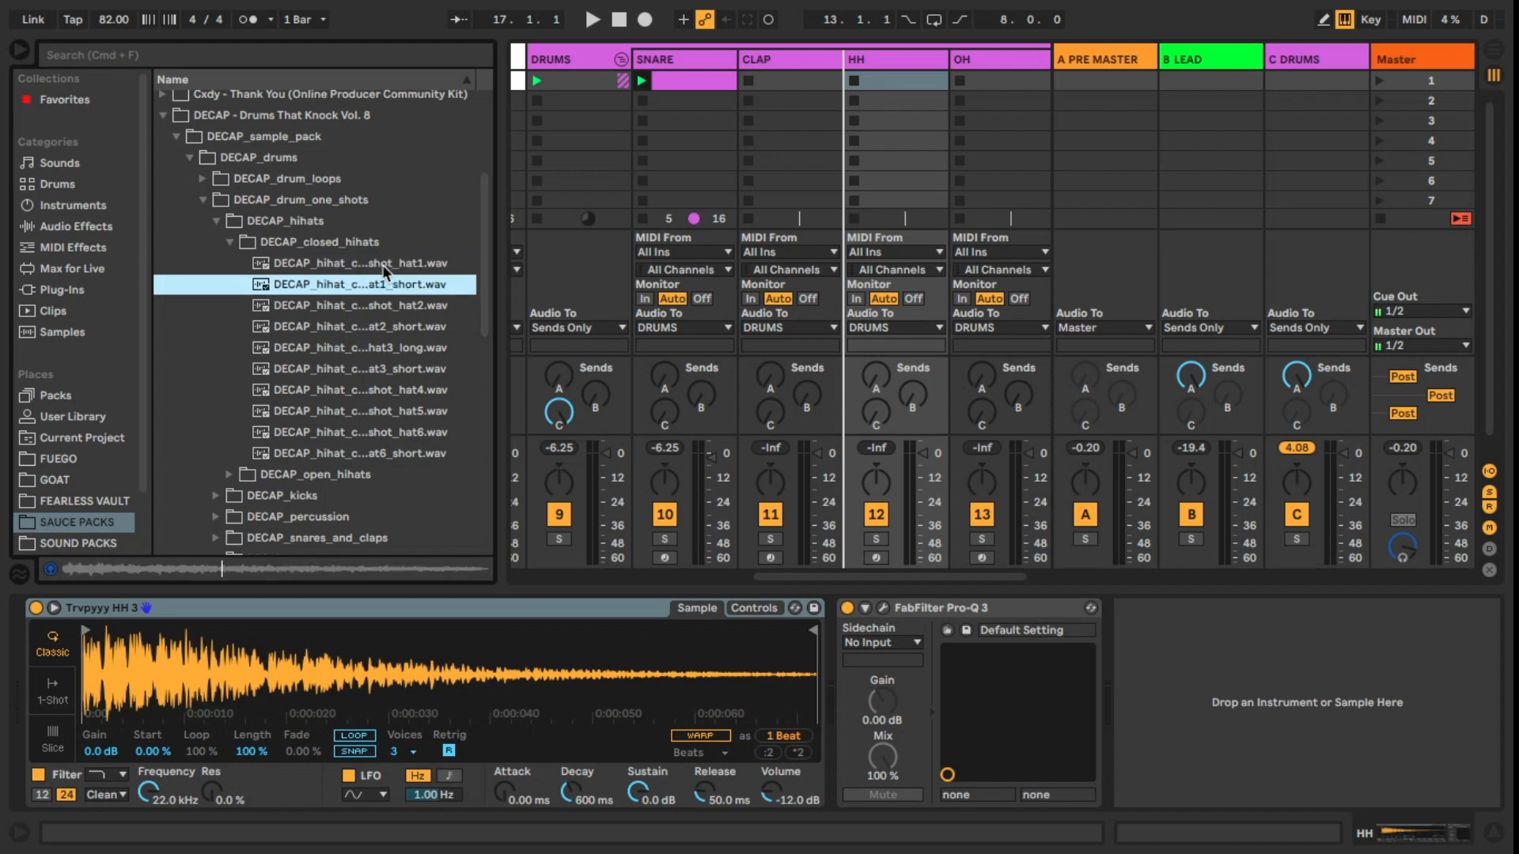
pyautogui.press('Down')
pyautogui.press('Down')
pyautogui.press('Down')
pyautogui.press('Down')
pyautogui.press('Down')
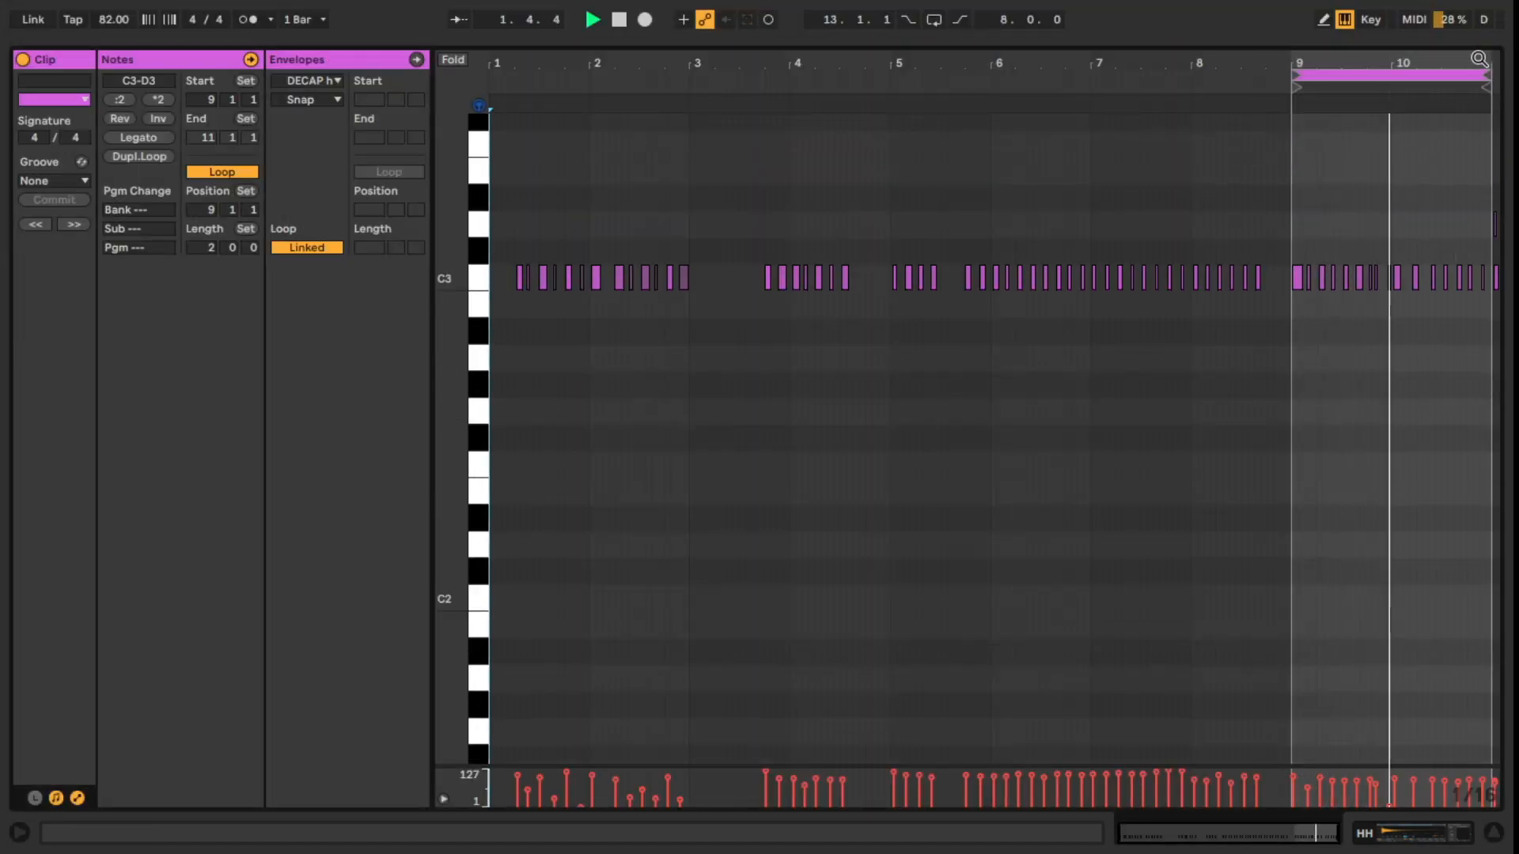
# Put a five-note 1/32-triplet roll before 10.3 in the HH clip and transpose it to A2
pyautogui.moveTo(1481, 63); pyautogui.dragTo(1471, 159)
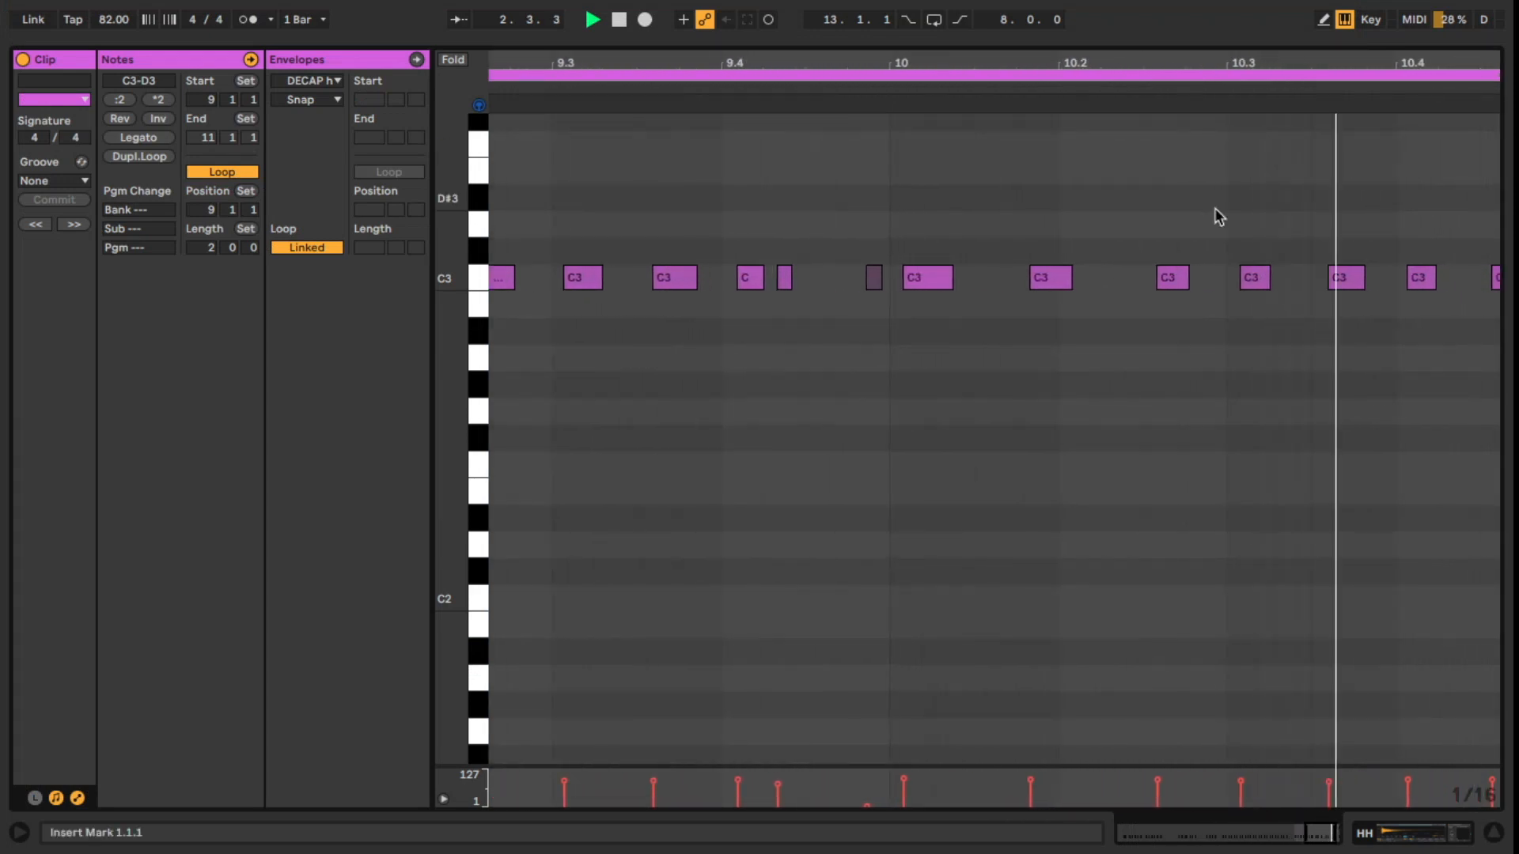
pyautogui.click(874, 278)
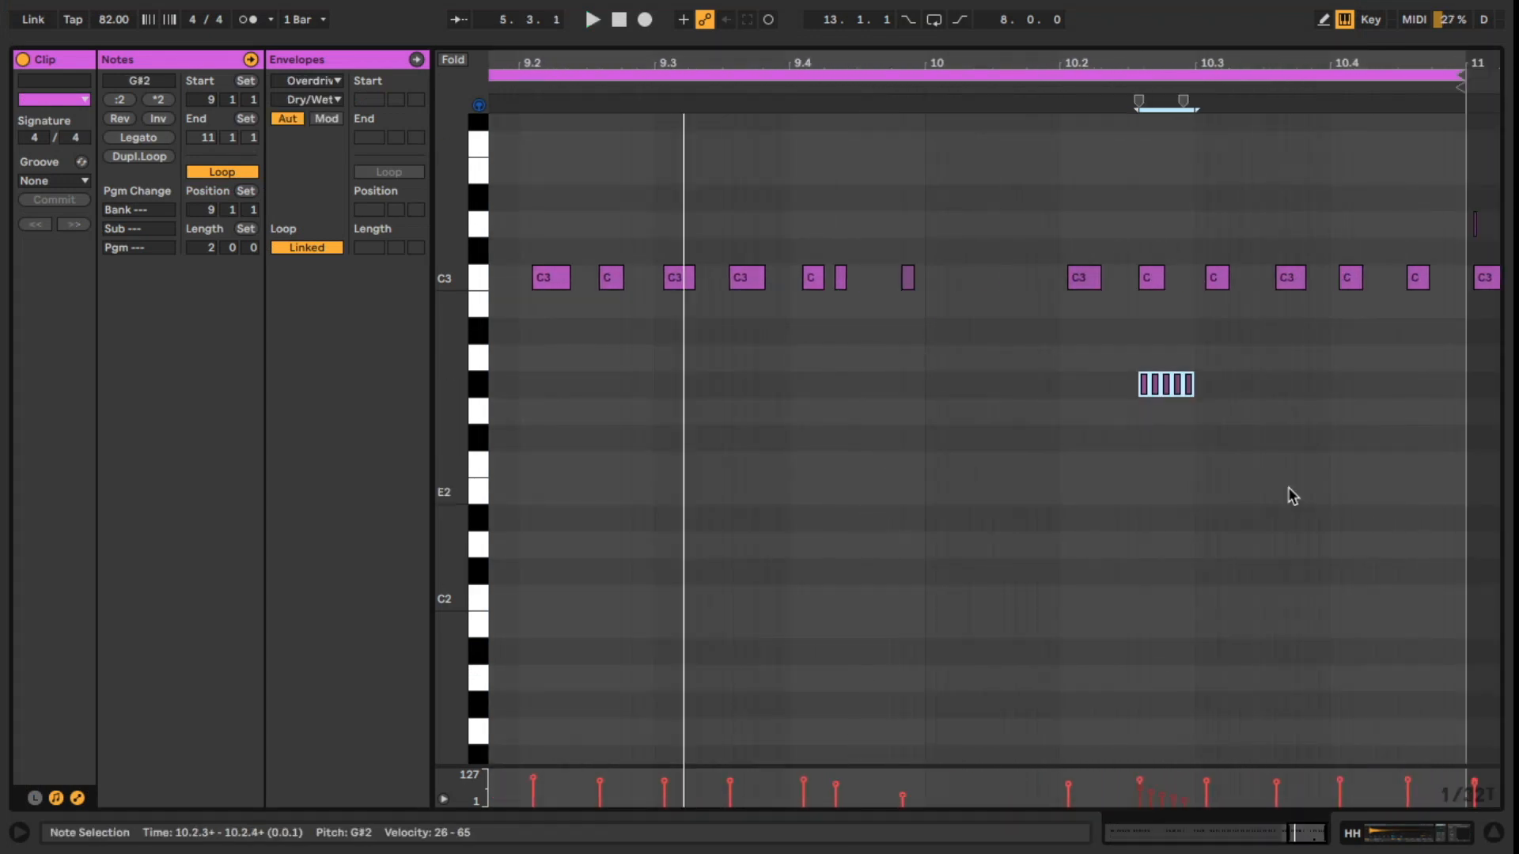
pyautogui.press('Up')
pyautogui.click(1198, 458)
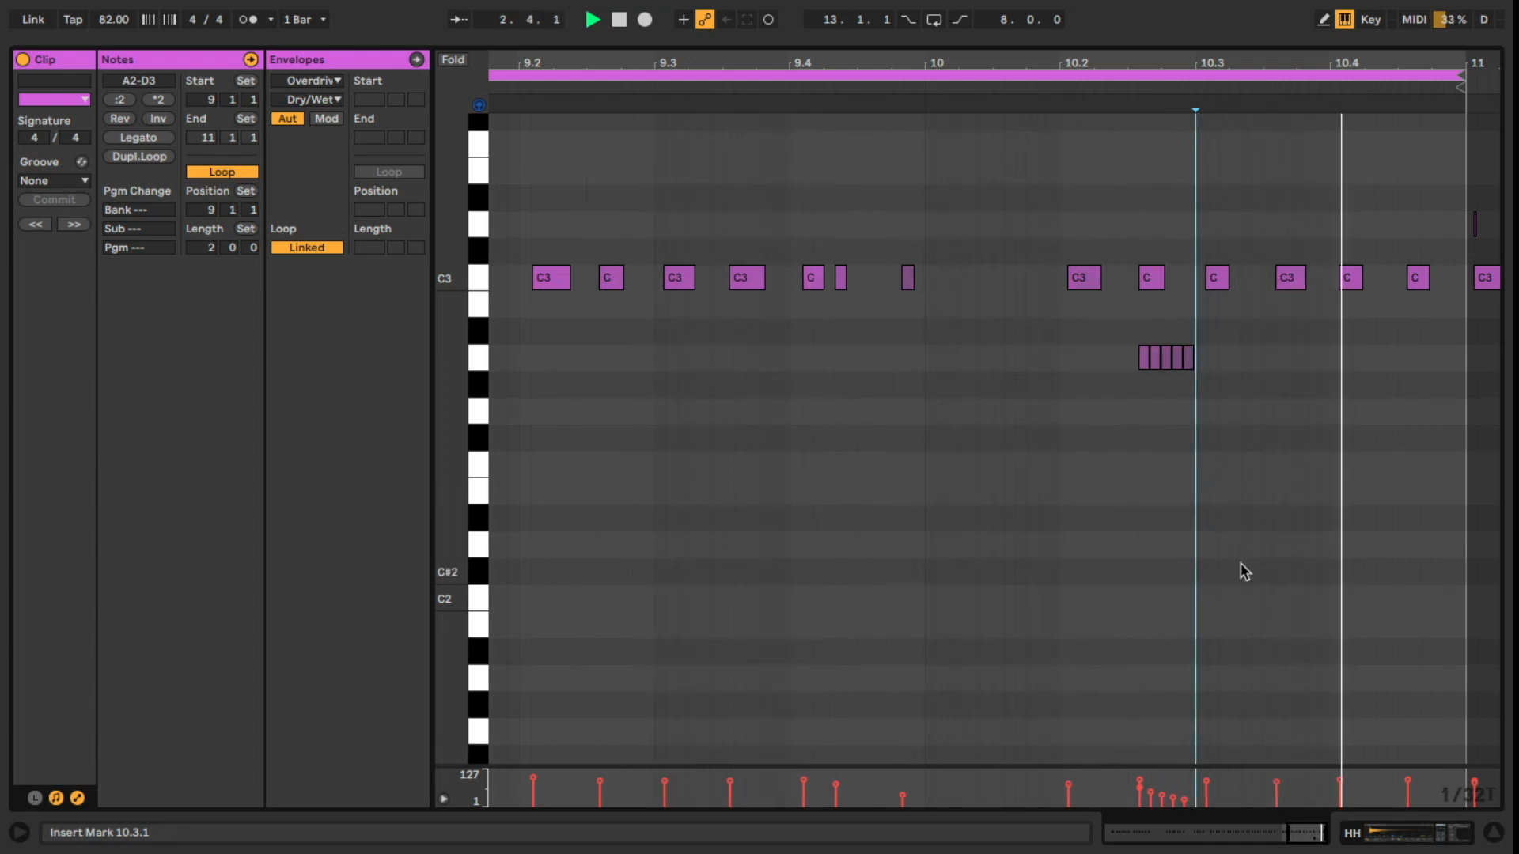
# Place the five-note hi-hat roll on C3 in place of the single hit before 10.3 and select its notes
pyautogui.click(1441, 843)
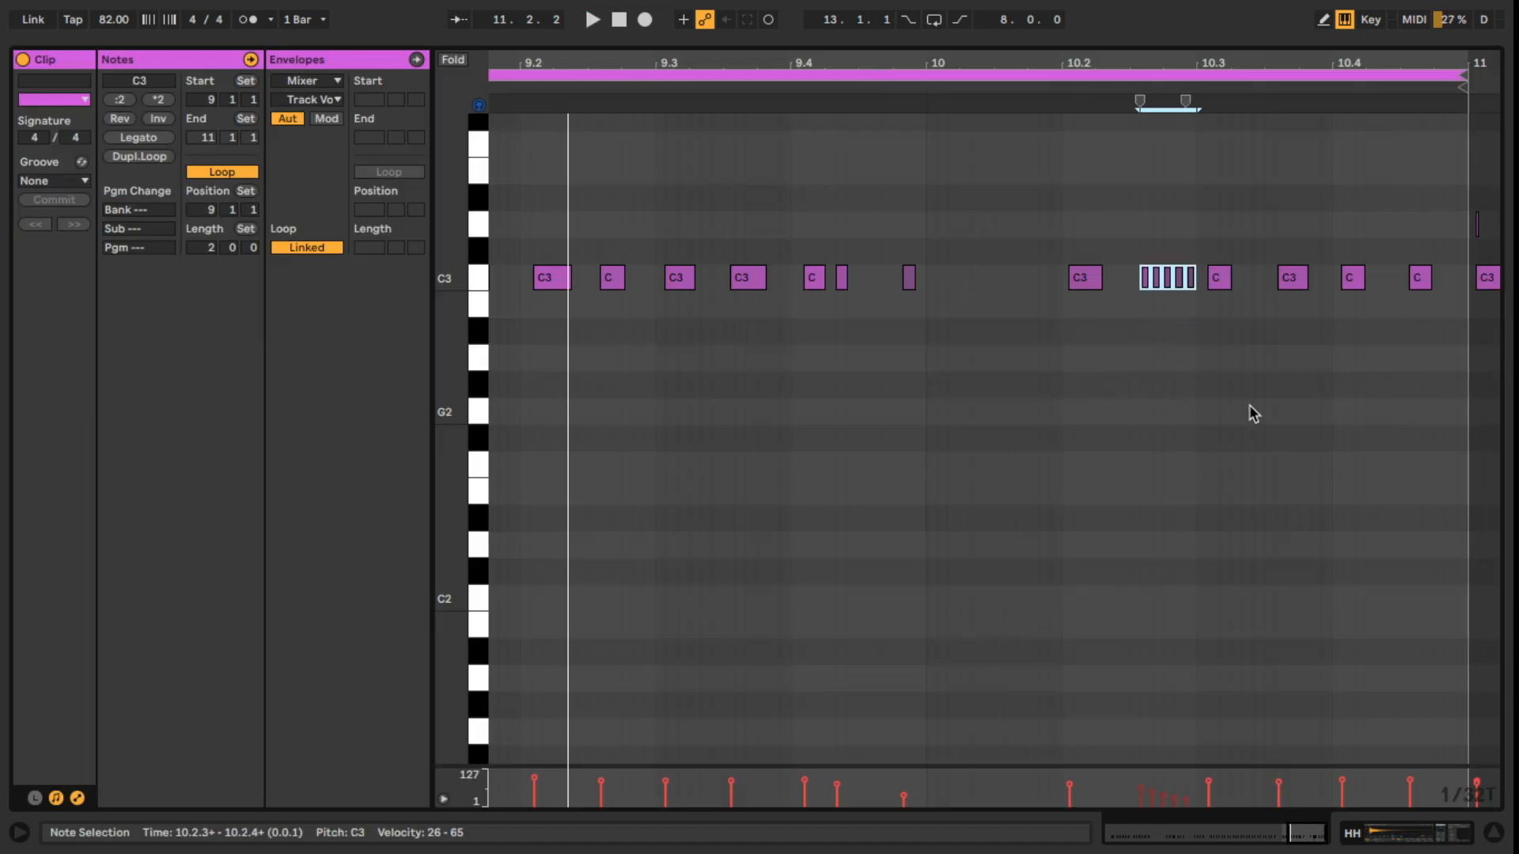
pyautogui.click(1204, 365)
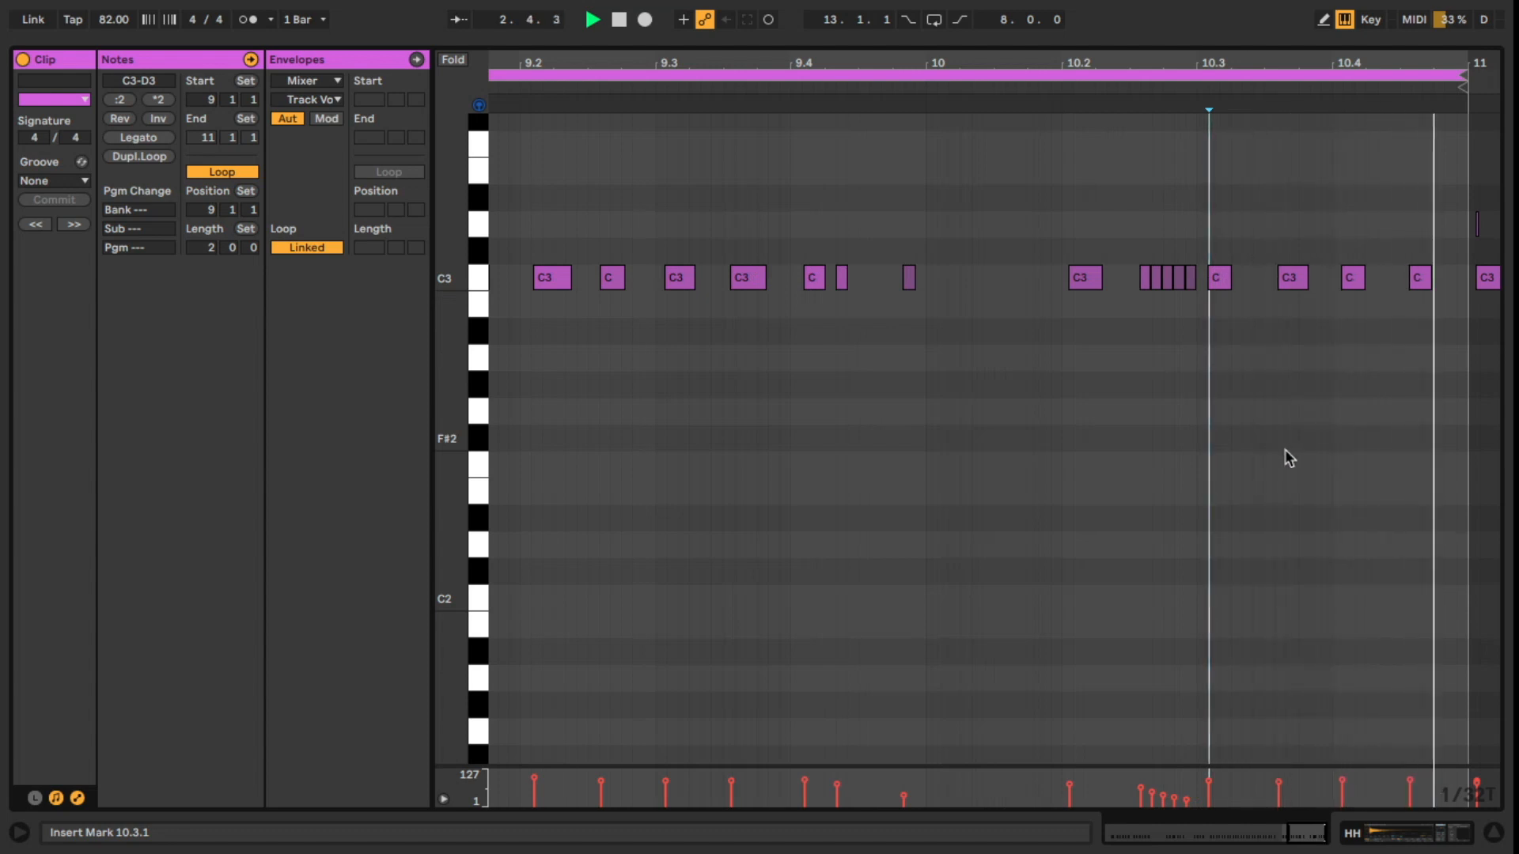
pyautogui.click(1157, 274)
pyautogui.moveTo(1136, 257); pyautogui.dragTo(1196, 295)
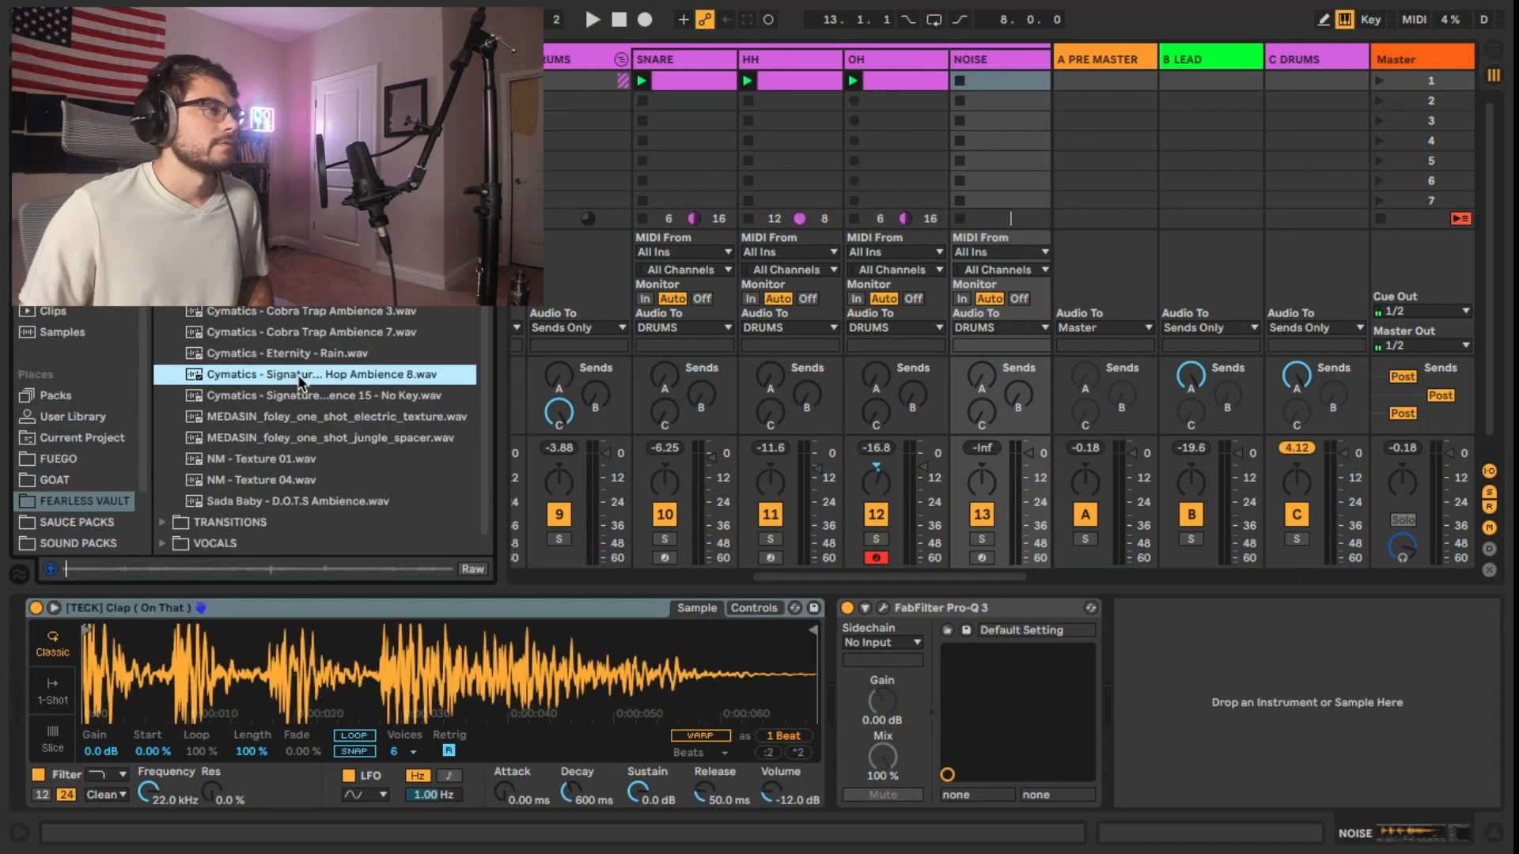
# Load Cymatics - Signature Series Hip Hop Ambience 8 onto the NOISE track, arm it and play it with the beat
pyautogui.doubleClick(300, 376)
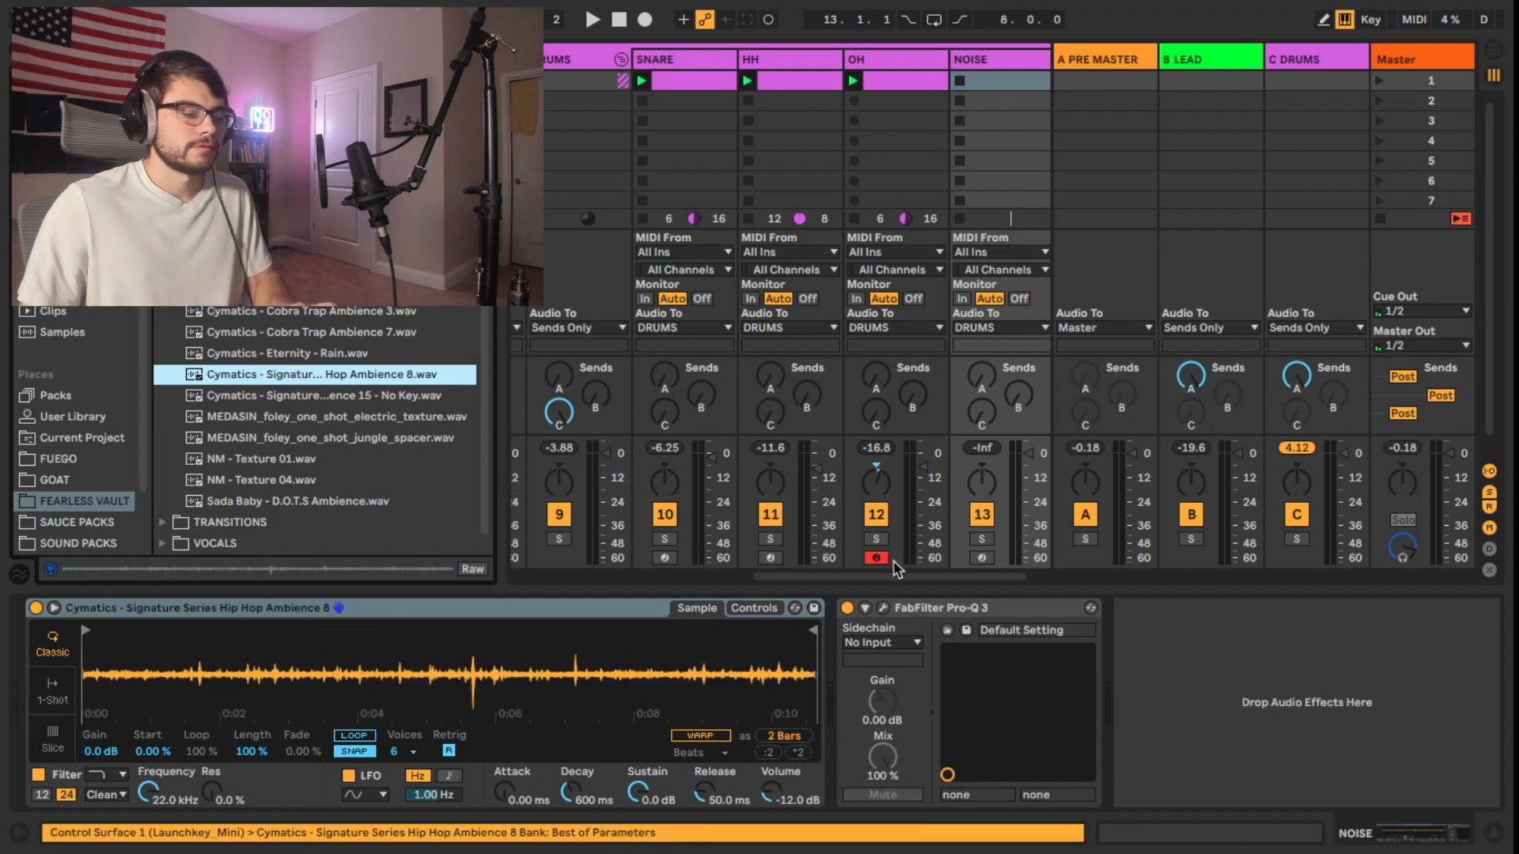
pyautogui.click(981, 558)
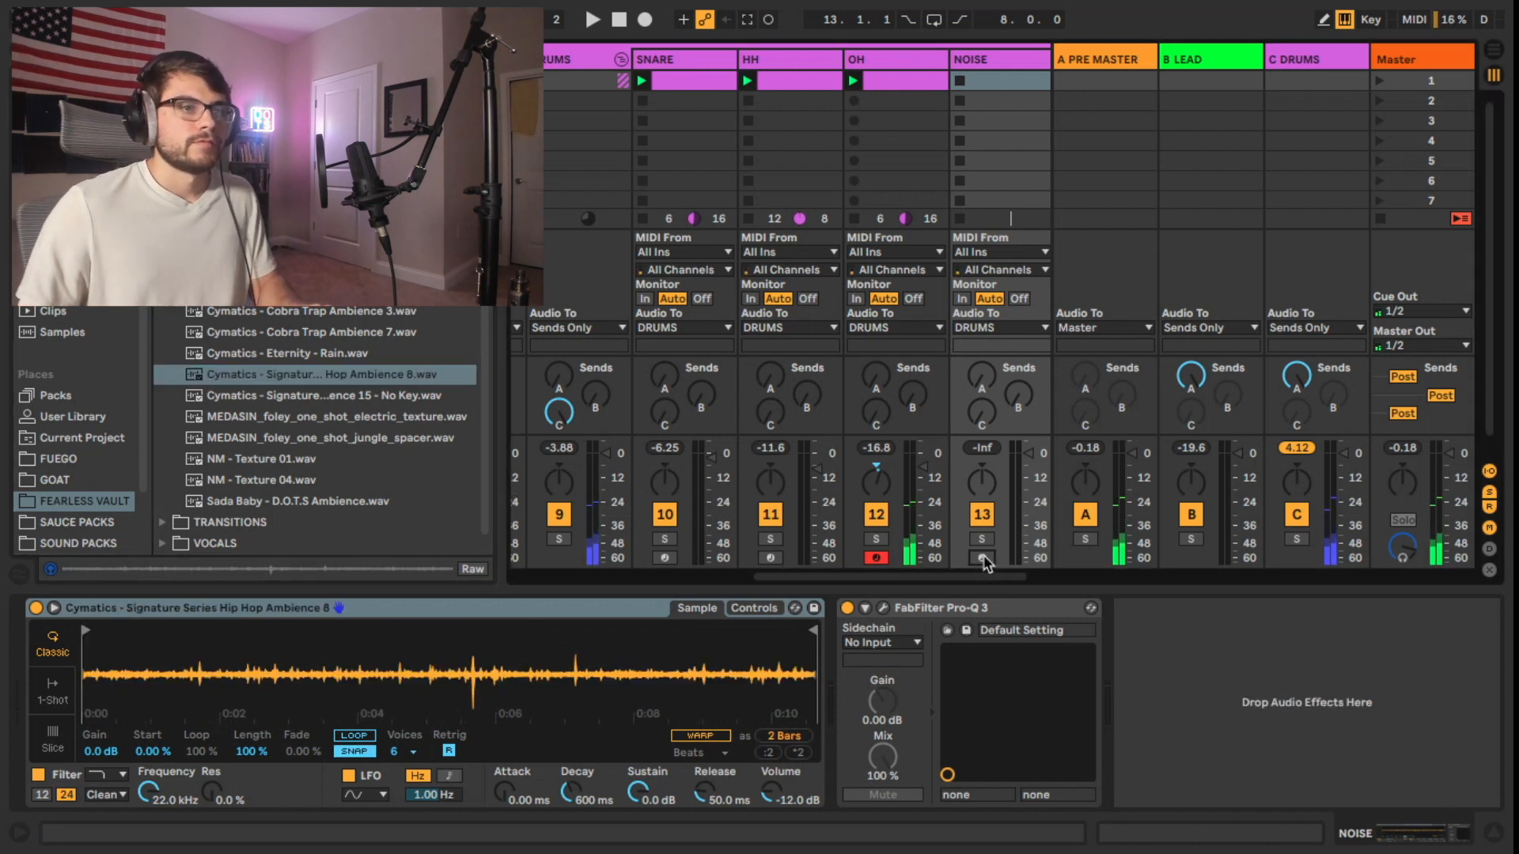
pyautogui.press('space')
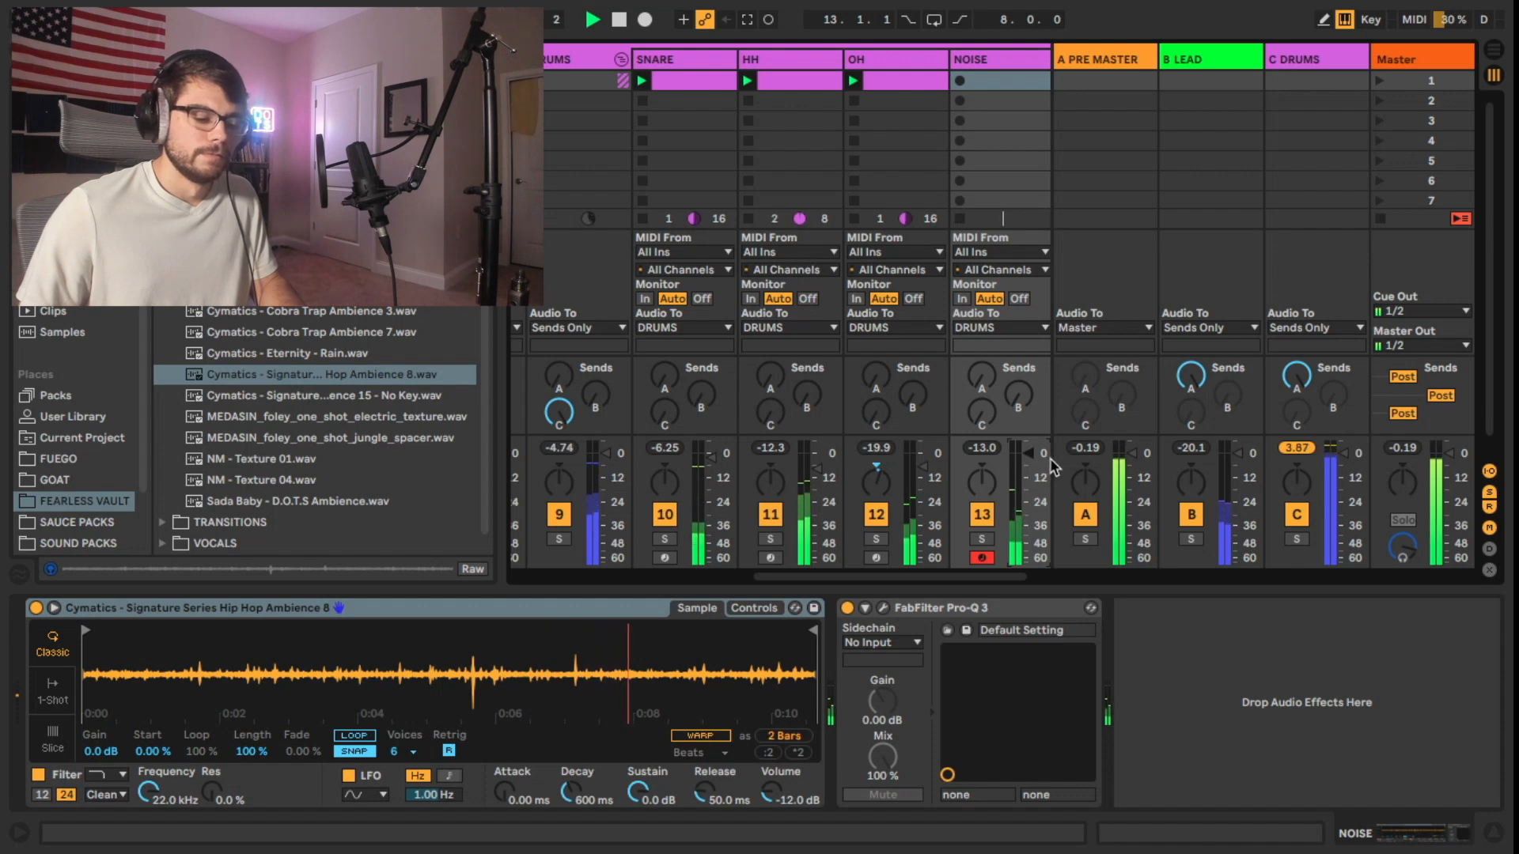
# Add a 48 dB/oct low cut in the NOISE track's Pro-Q 3 and raise its cutoff to between 200 and 500 Hz
pyautogui.click(883, 607)
pyautogui.click(395, 506)
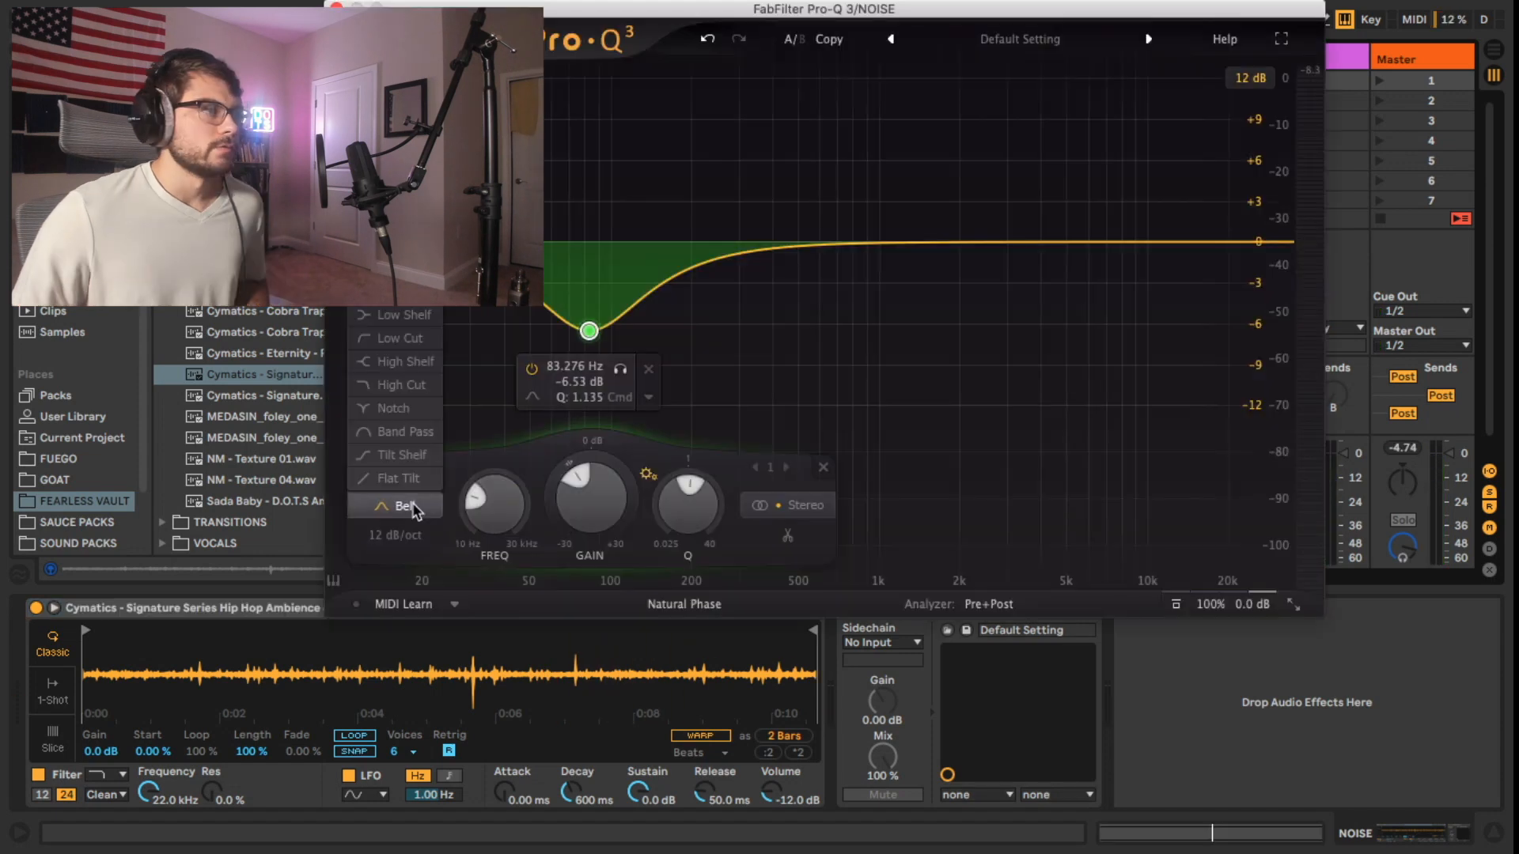
pyautogui.click(390, 340)
pyautogui.click(396, 535)
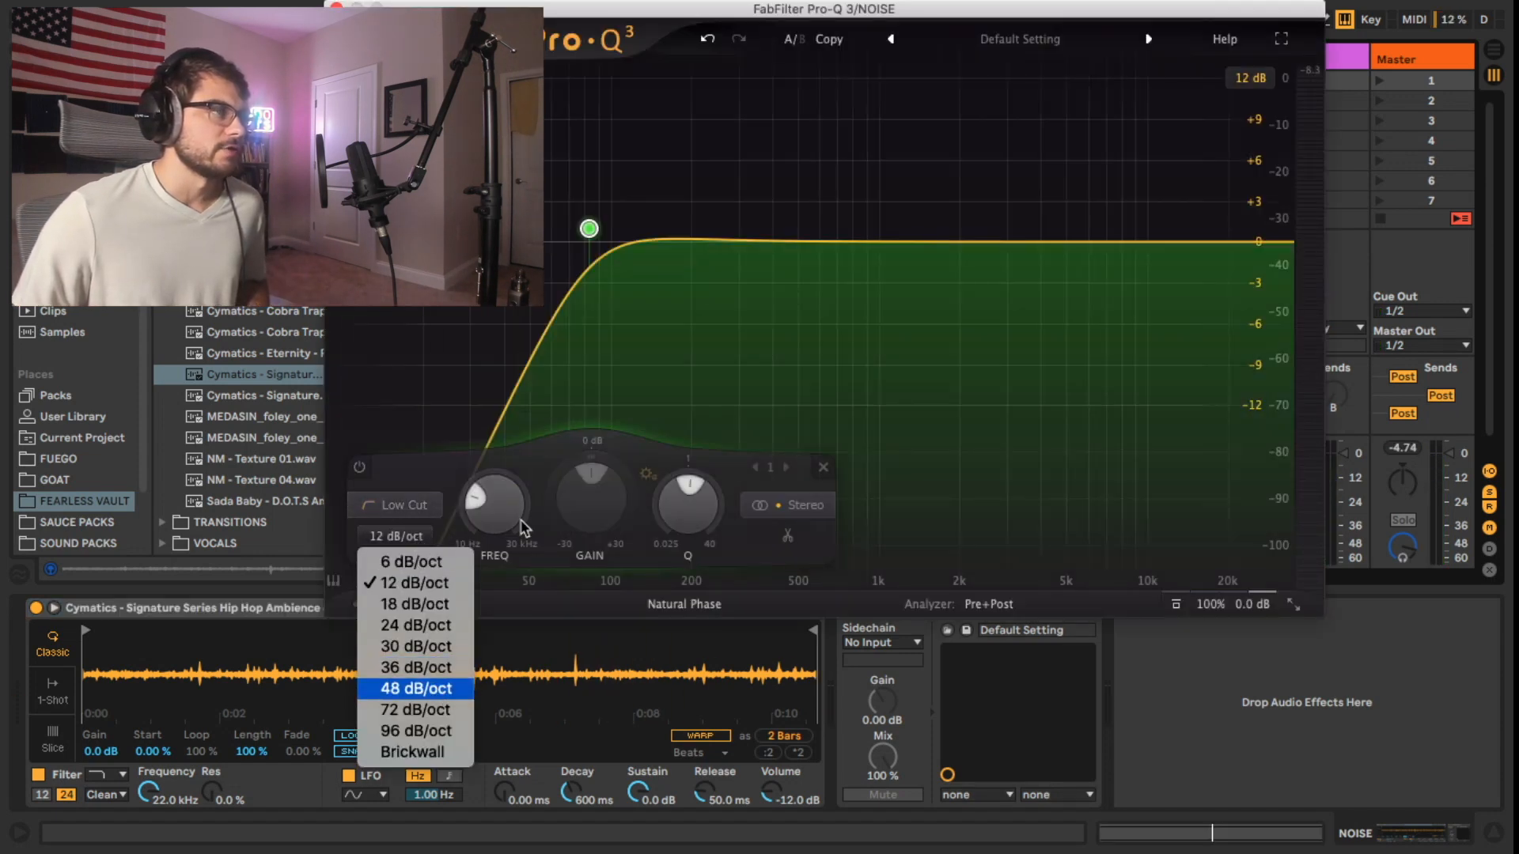
pyautogui.click(416, 688)
pyautogui.moveTo(589, 229); pyautogui.dragTo(774, 248)
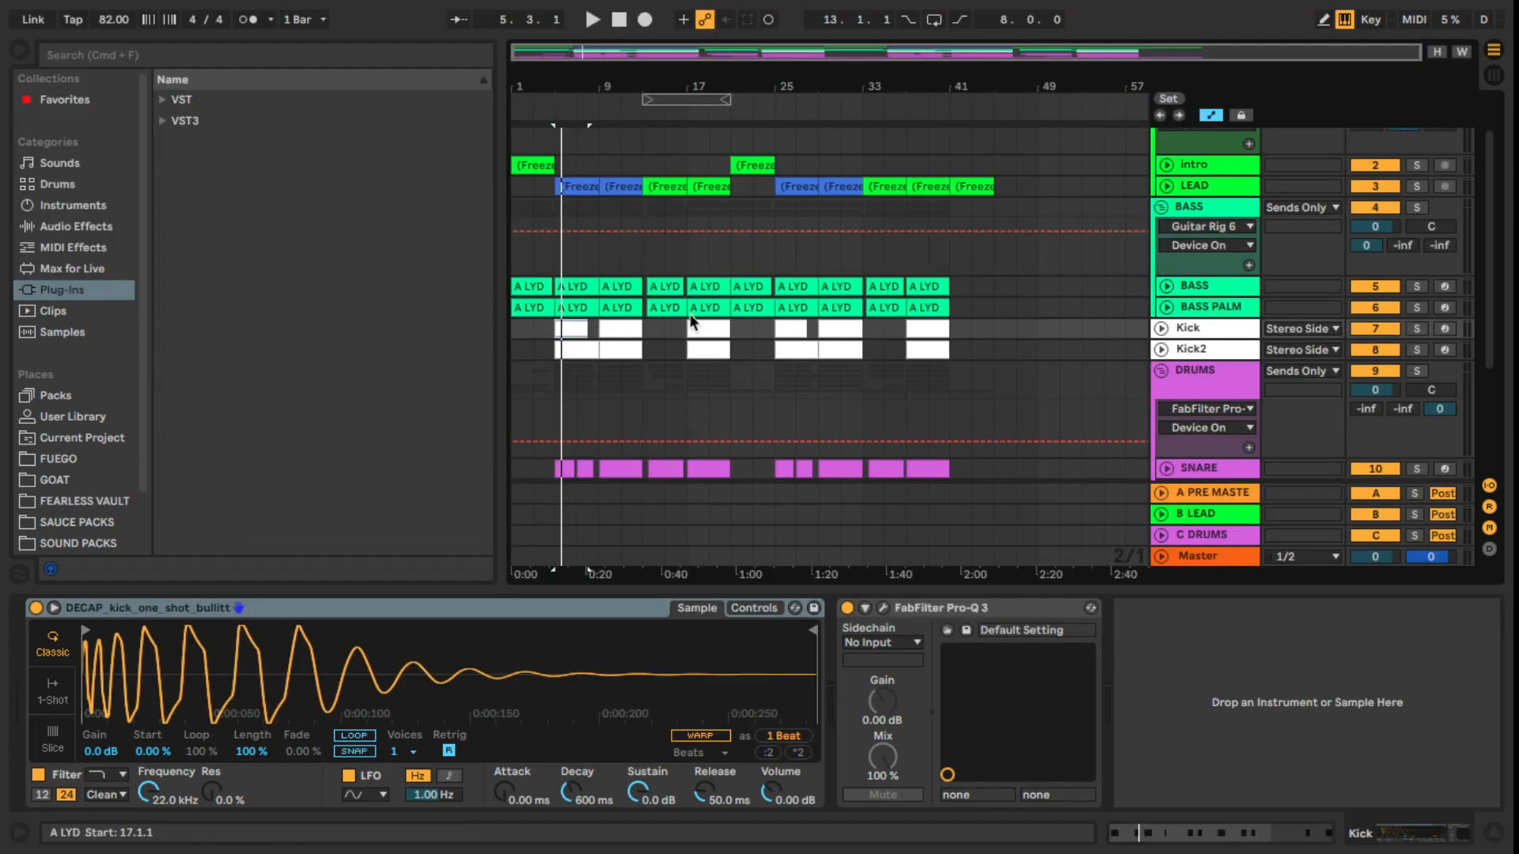
# Review the arrangement's bass, kick and drum tracks and examine the shake track's clip from bar 5
pyautogui.scroll(2, 715, 304)
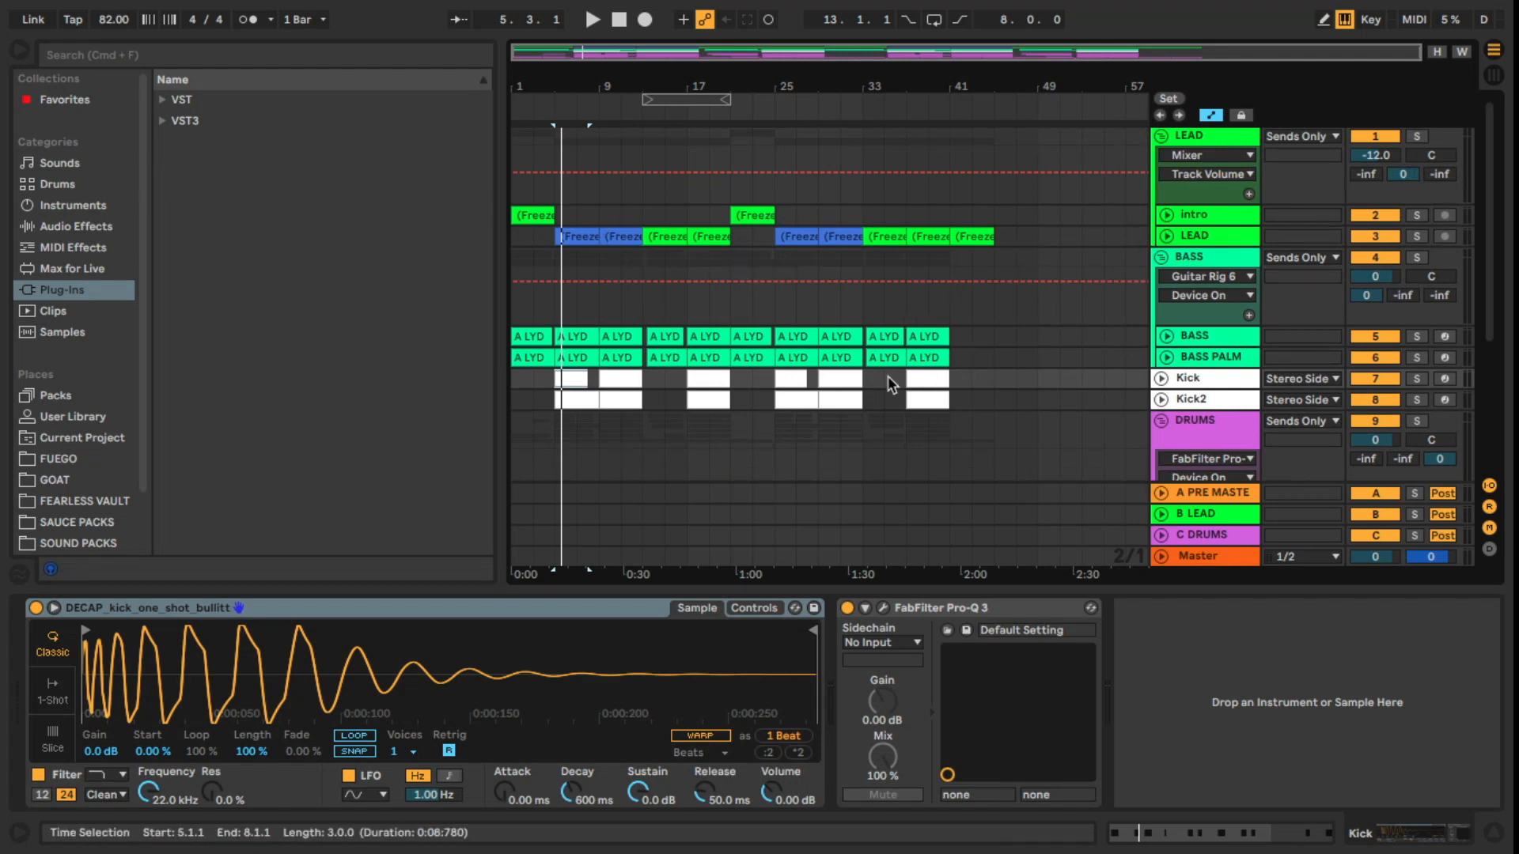
pyautogui.scroll(-8, 890, 380)
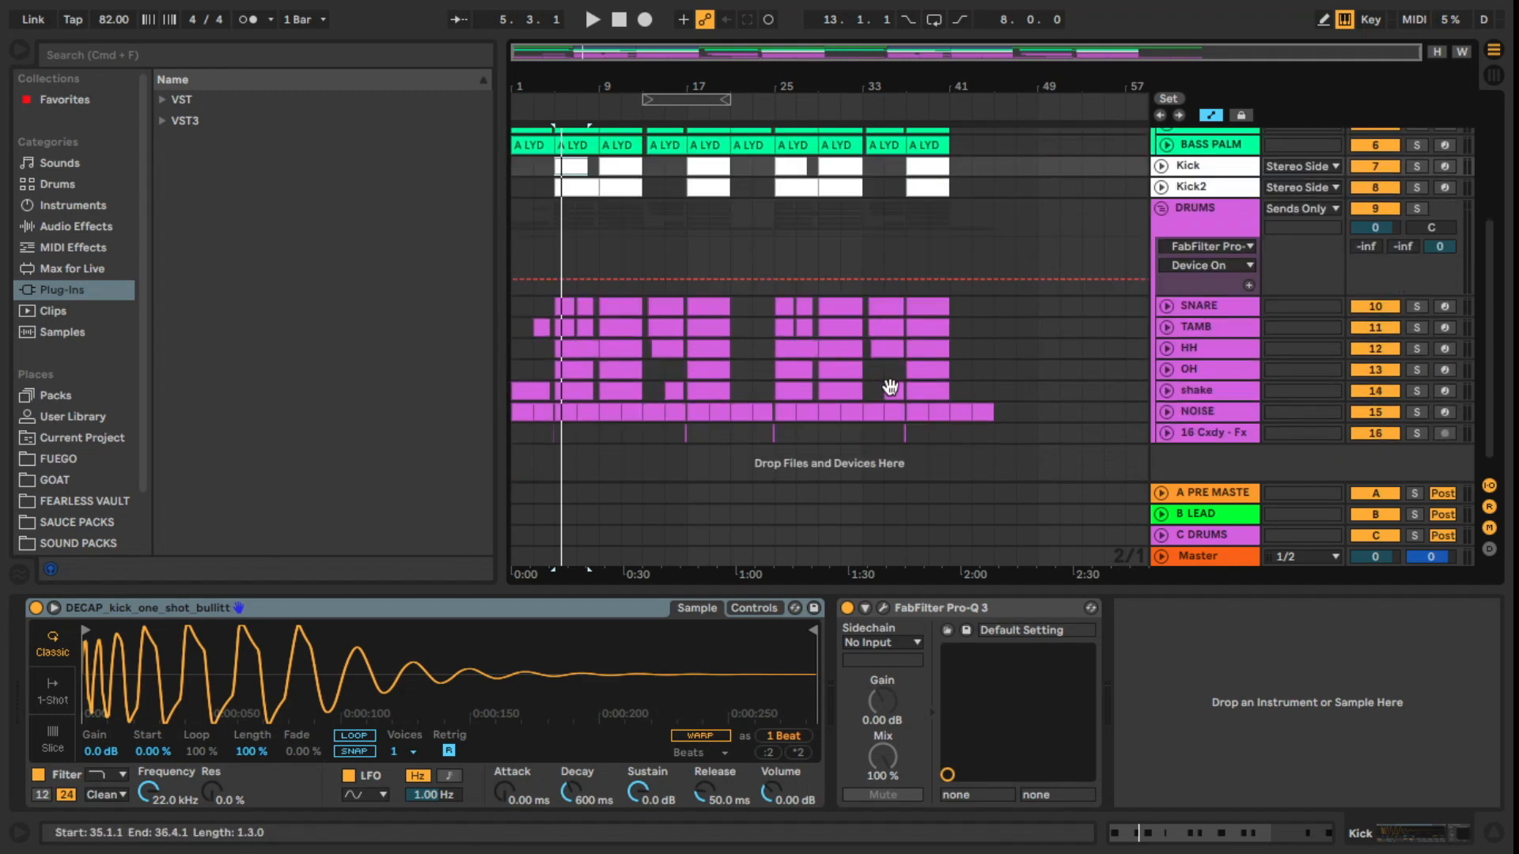
pyautogui.click(1416, 383)
pyautogui.click(572, 382)
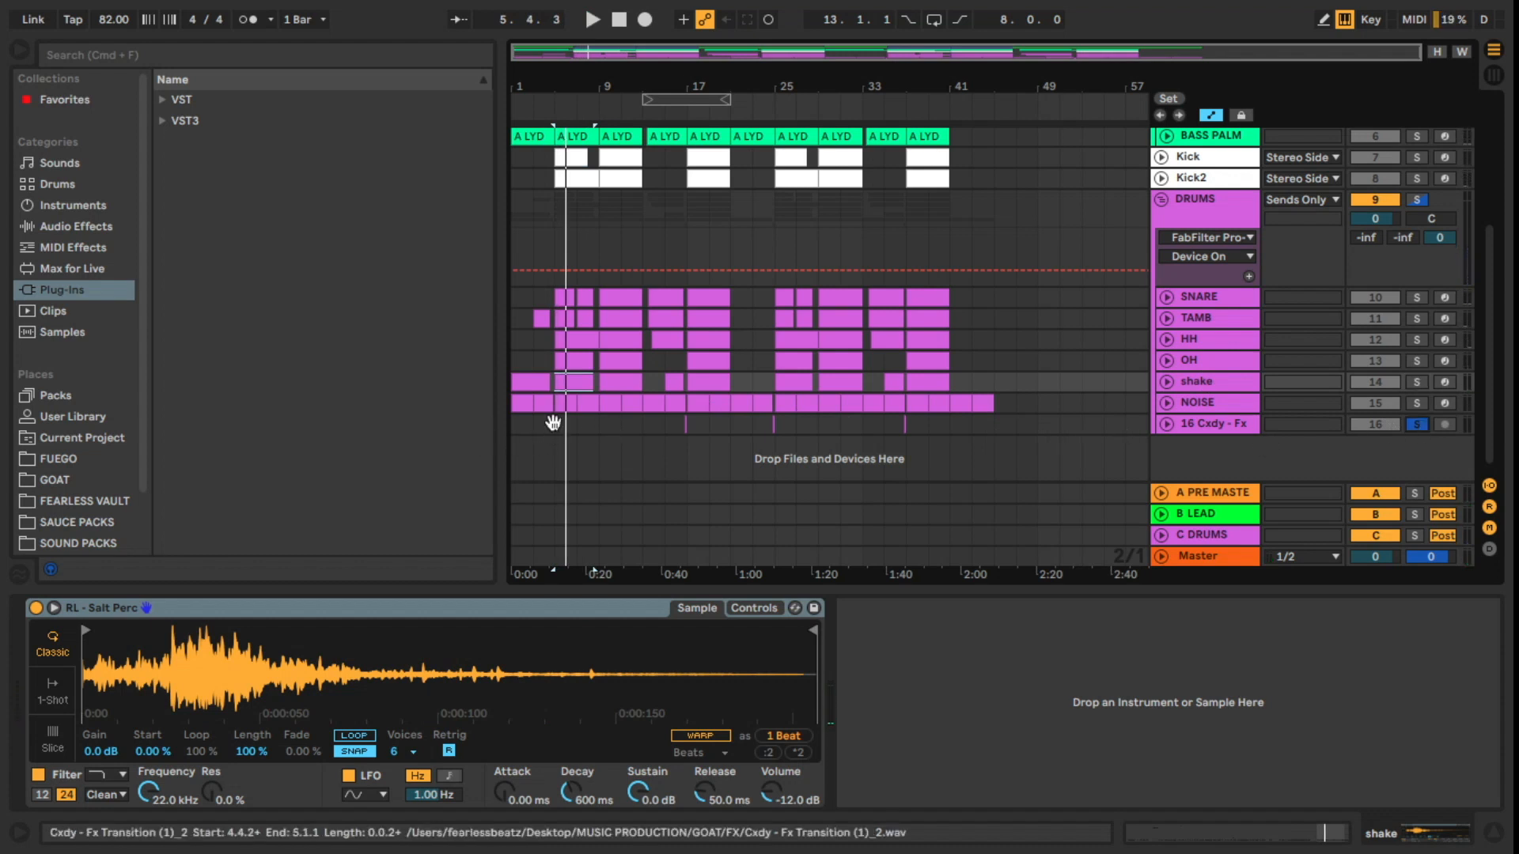
pyautogui.scroll(3, 720, 402)
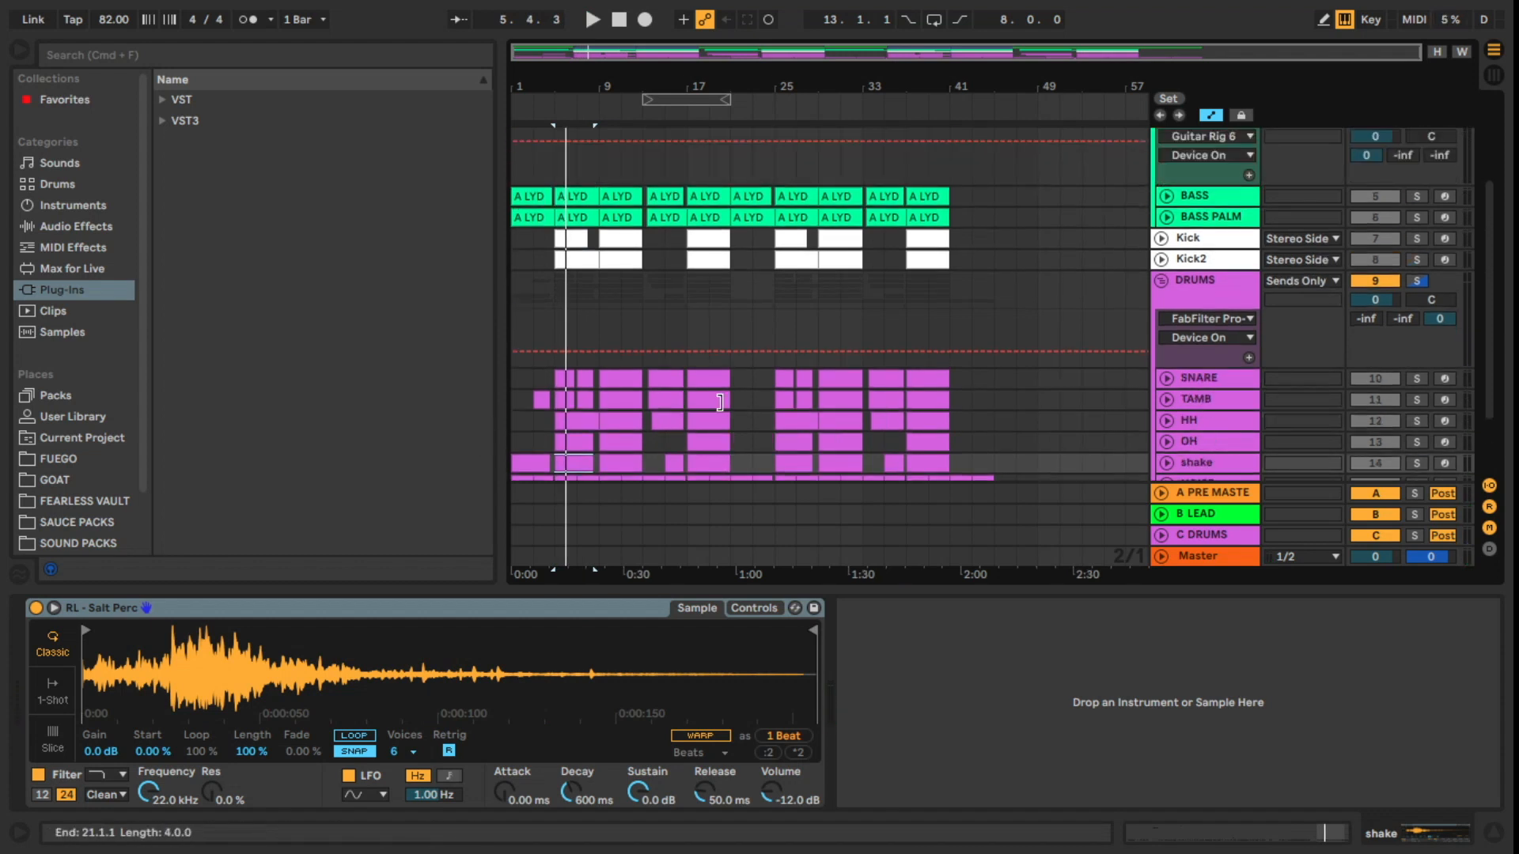
# Look over the arrangement's tracks and play the full beat from the start of bar 1
pyautogui.scroll(1, 721, 405)
pyautogui.scroll(3, 724, 409)
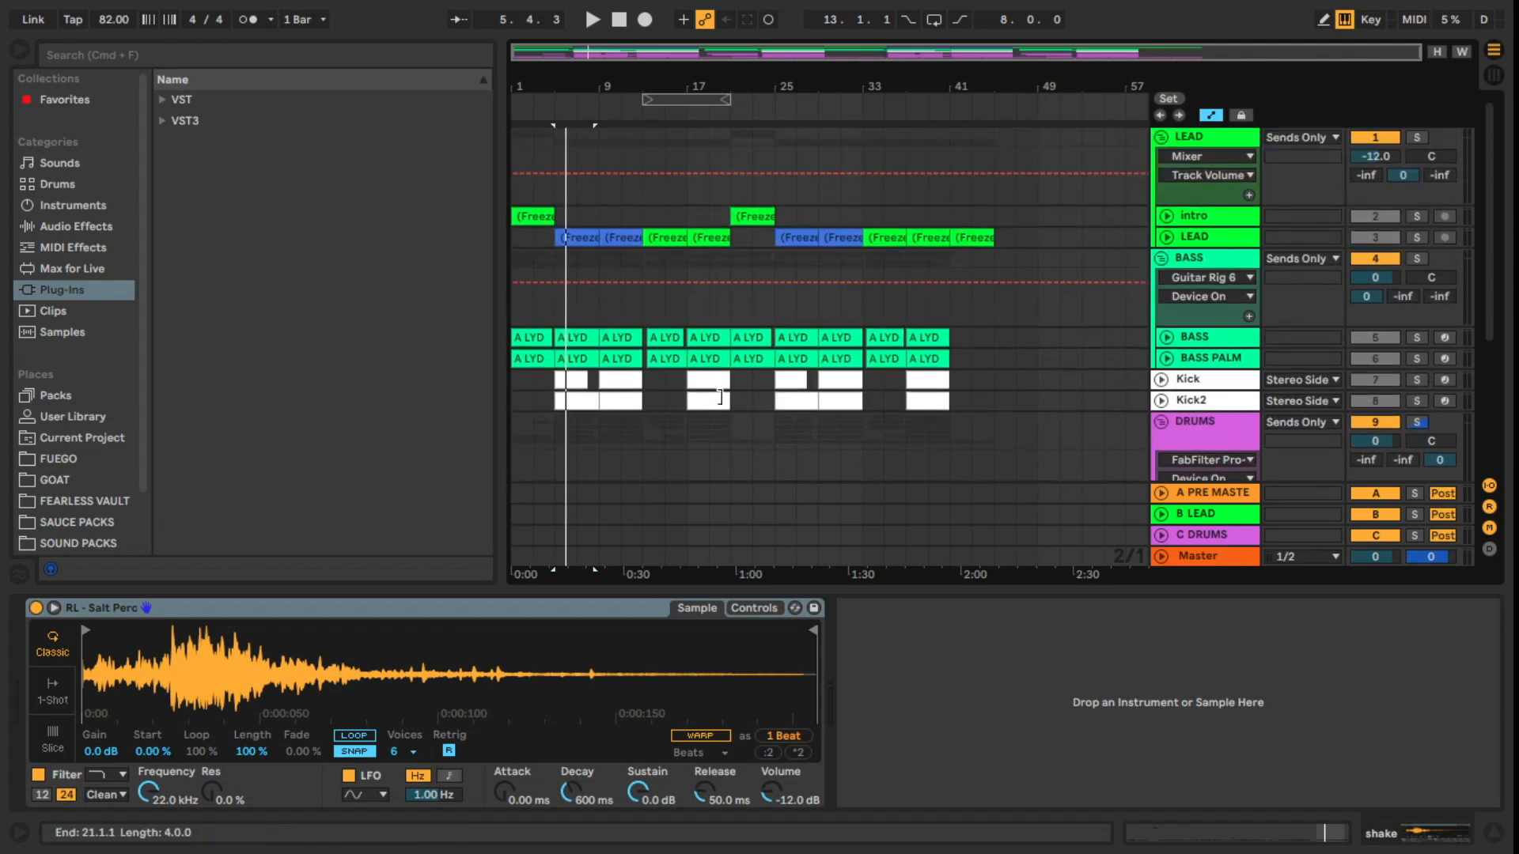
pyautogui.scroll(-3, 725, 409)
pyautogui.scroll(-2, 726, 409)
pyautogui.press('Home')
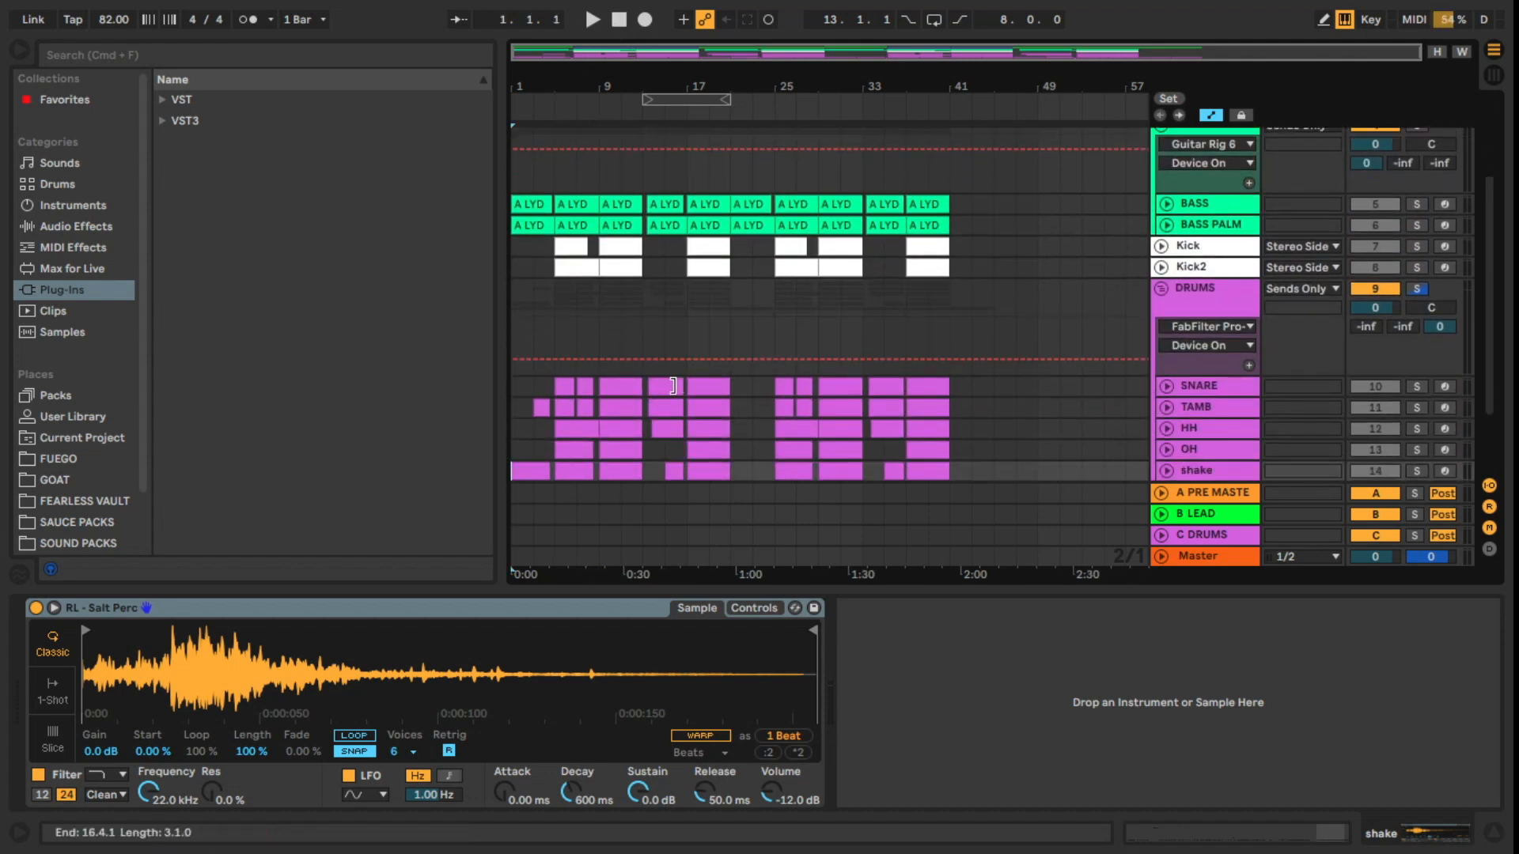
pyautogui.scroll(-3, 666, 394)
pyautogui.scroll(1, 653, 439)
pyautogui.press('space')
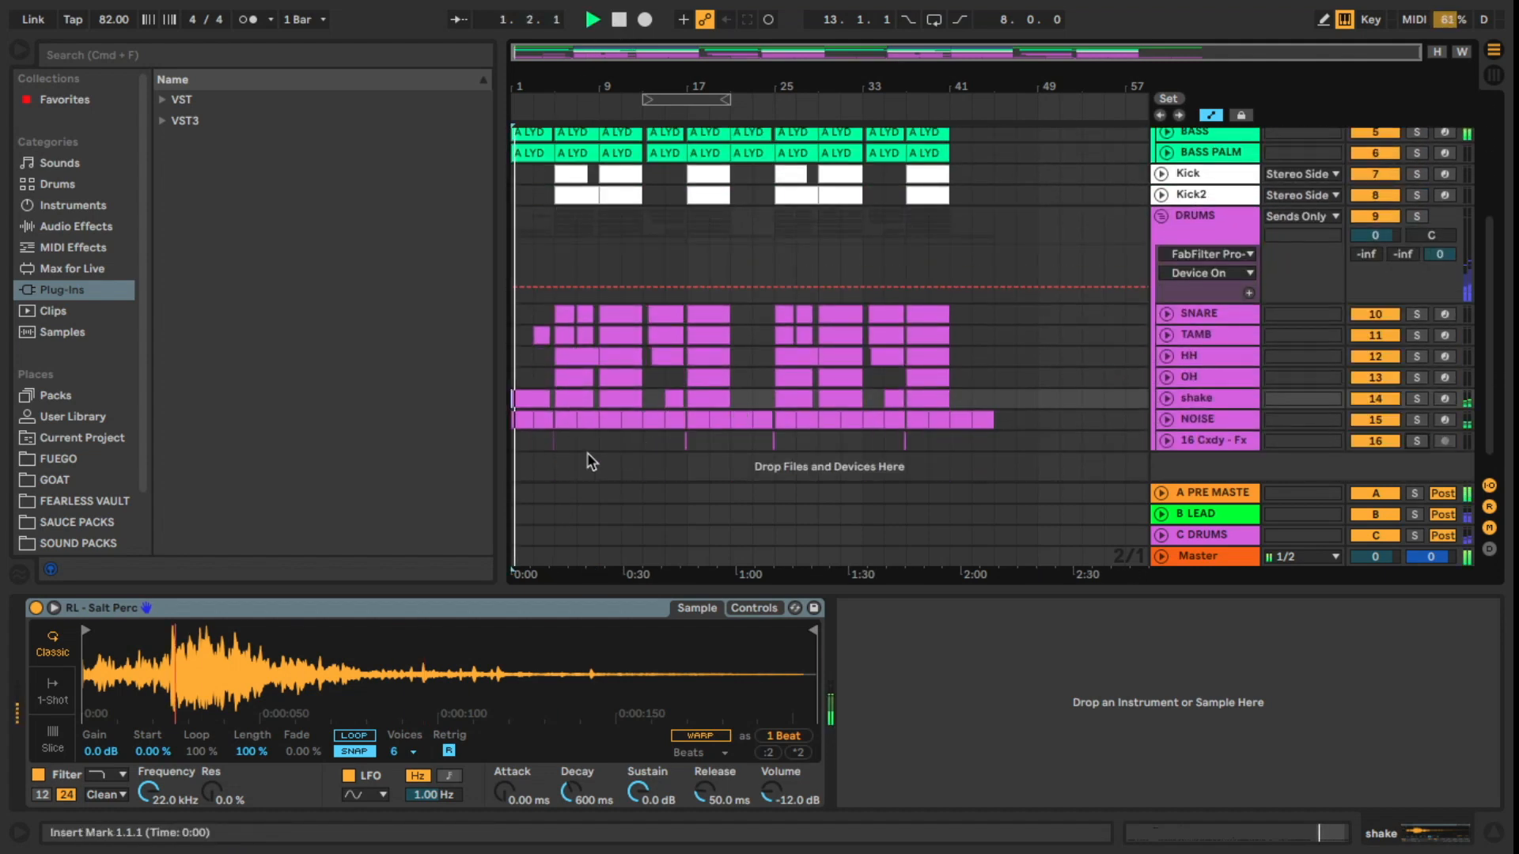
# Show the BASS group's effect chain and inspect its Guitar Rig 6, Decapitator and FabFilter Pro-Q 3 devices
pyautogui.scroll(3, 583, 455)
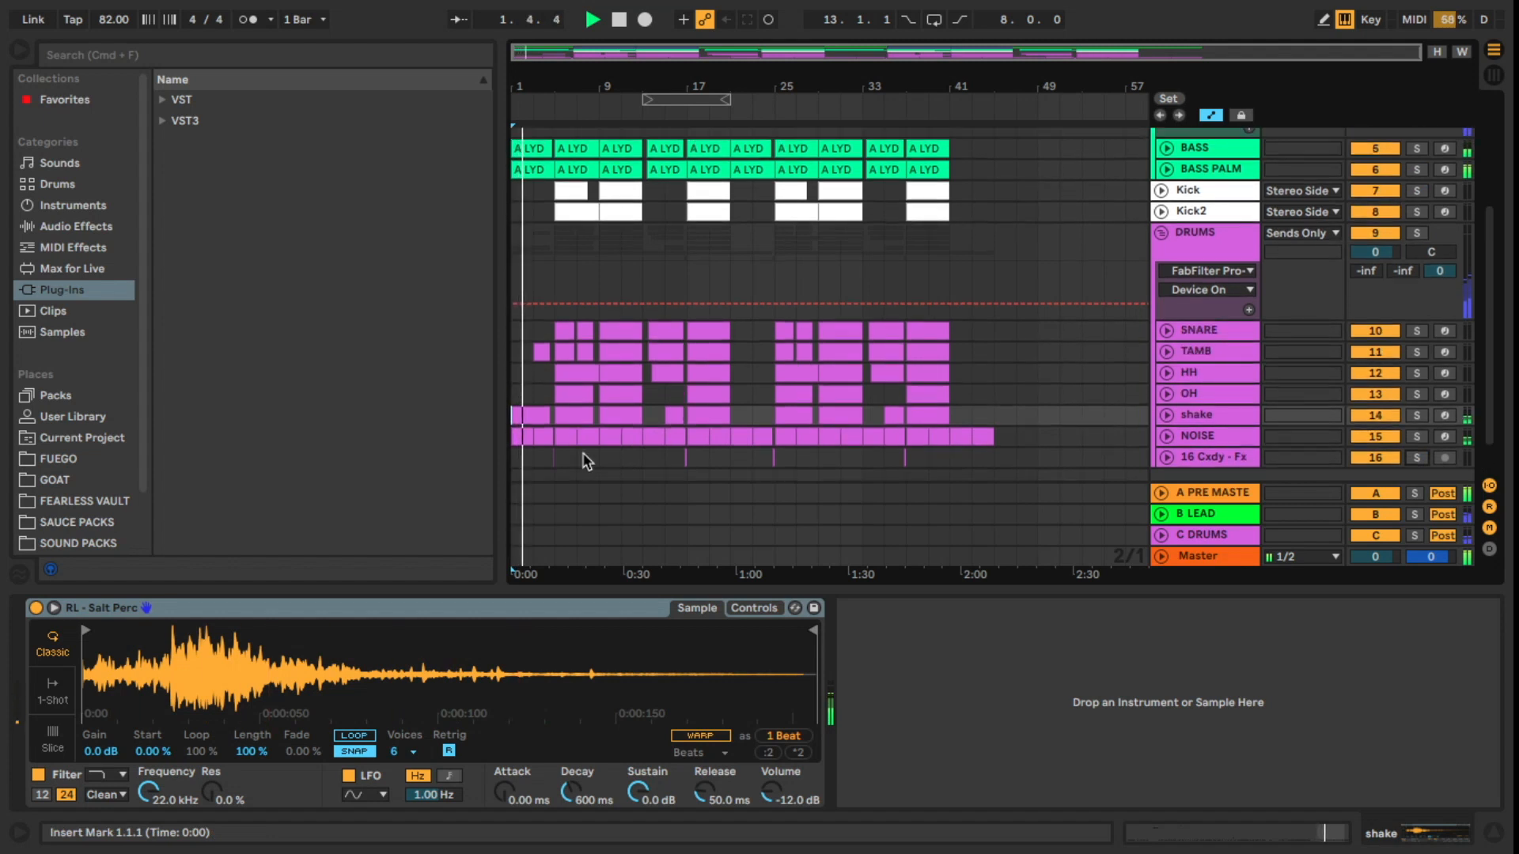
pyautogui.scroll(2, 1179, 250)
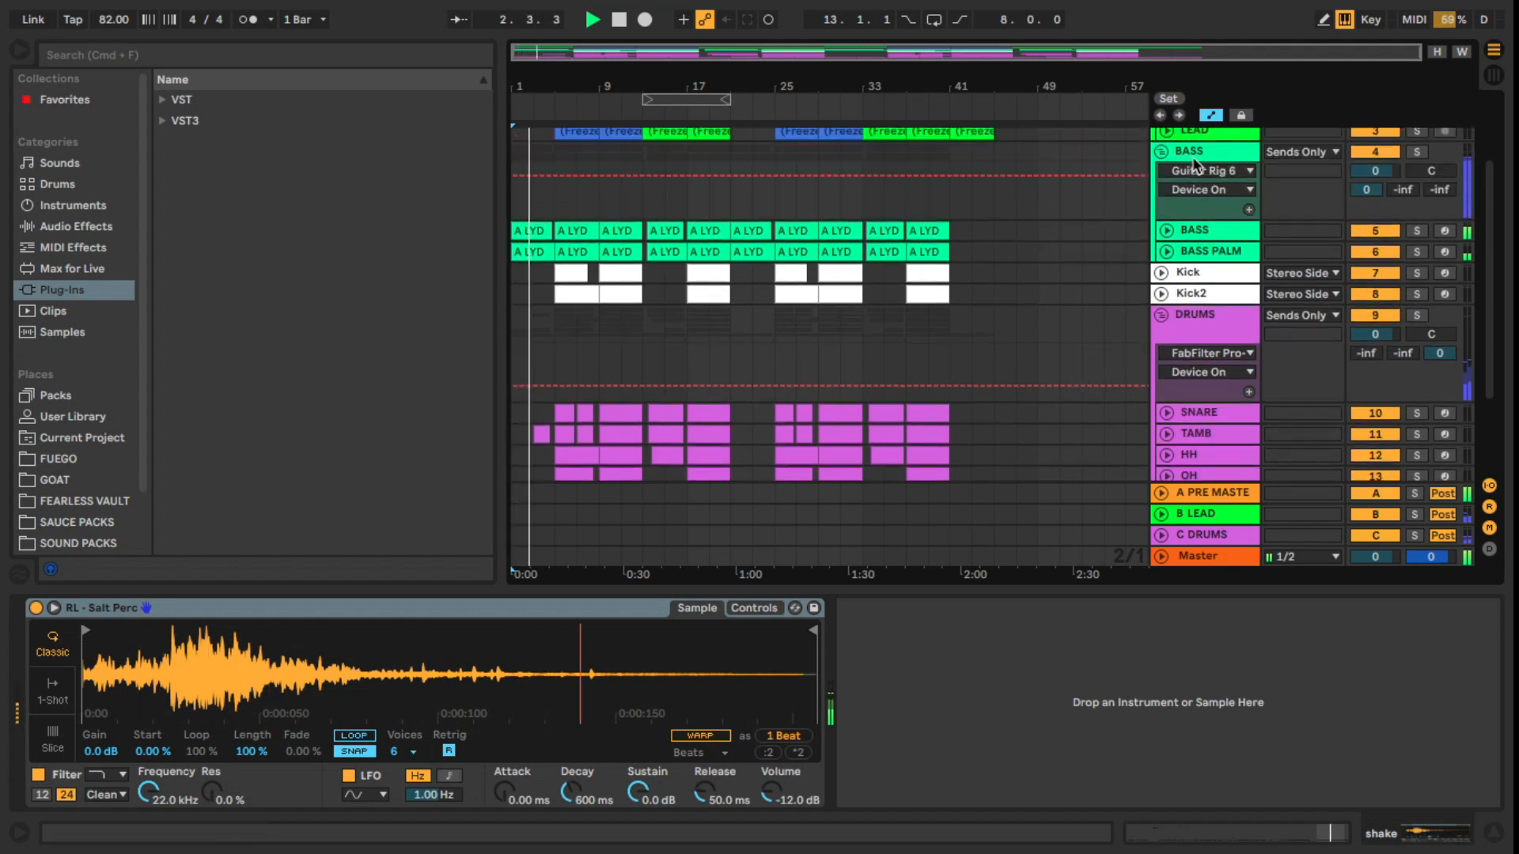
pyautogui.click(1190, 152)
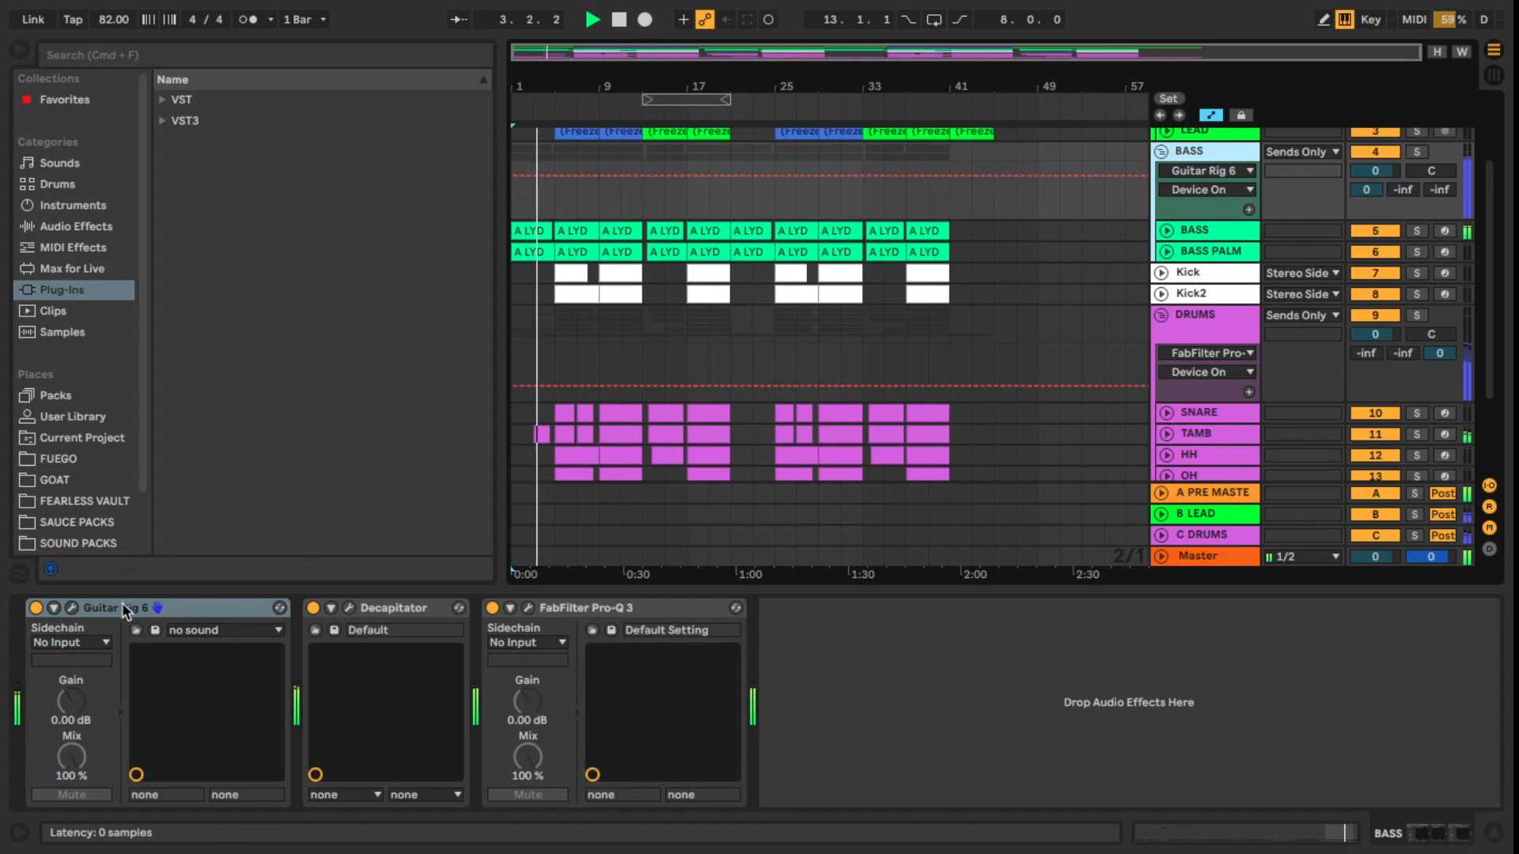
pyautogui.click(122, 605)
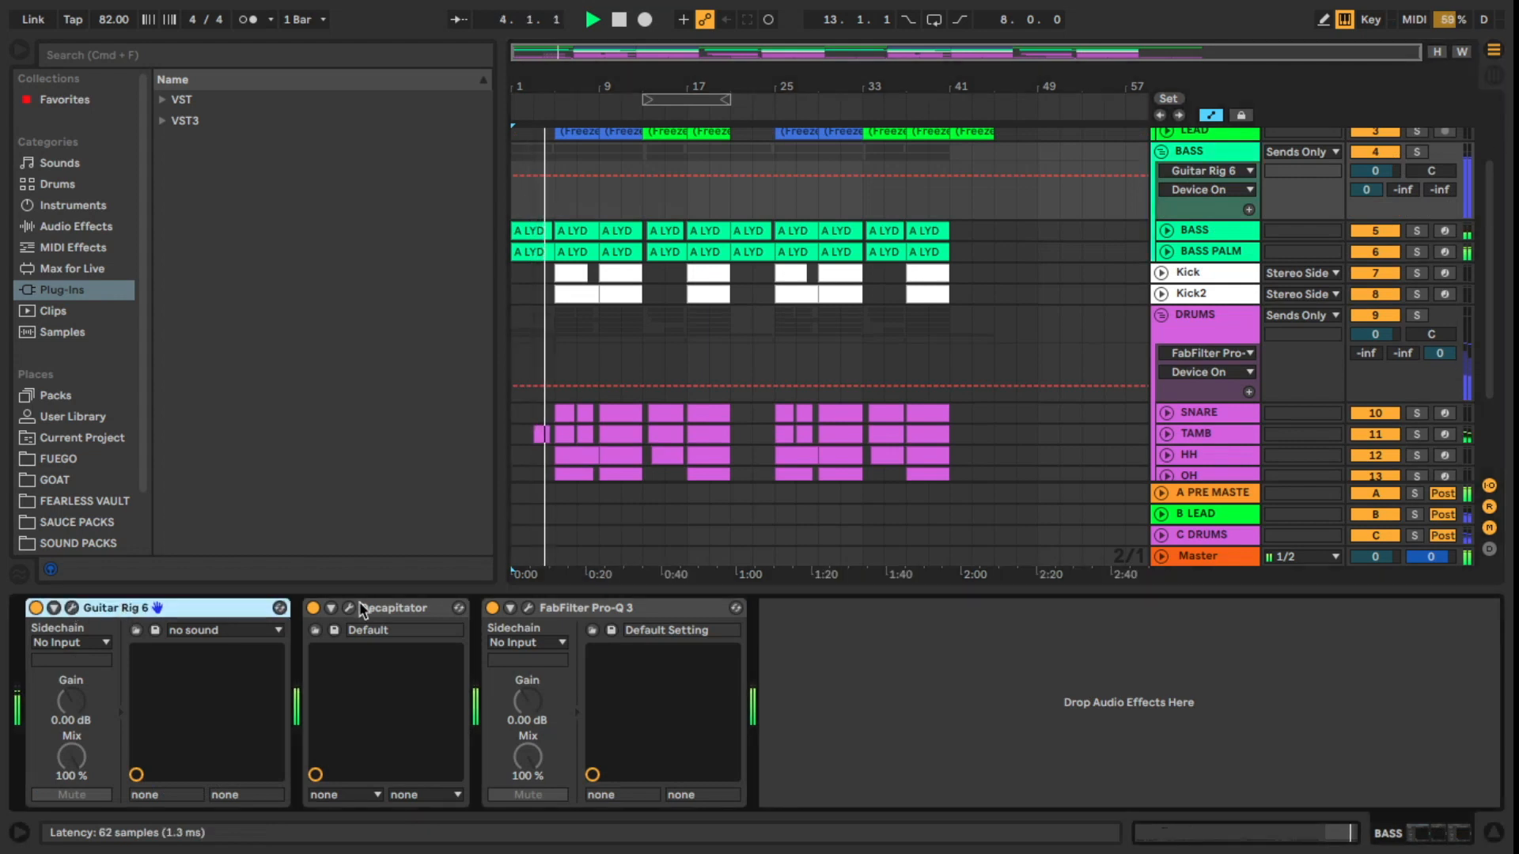
pyautogui.click(394, 608)
pyautogui.click(828, 669)
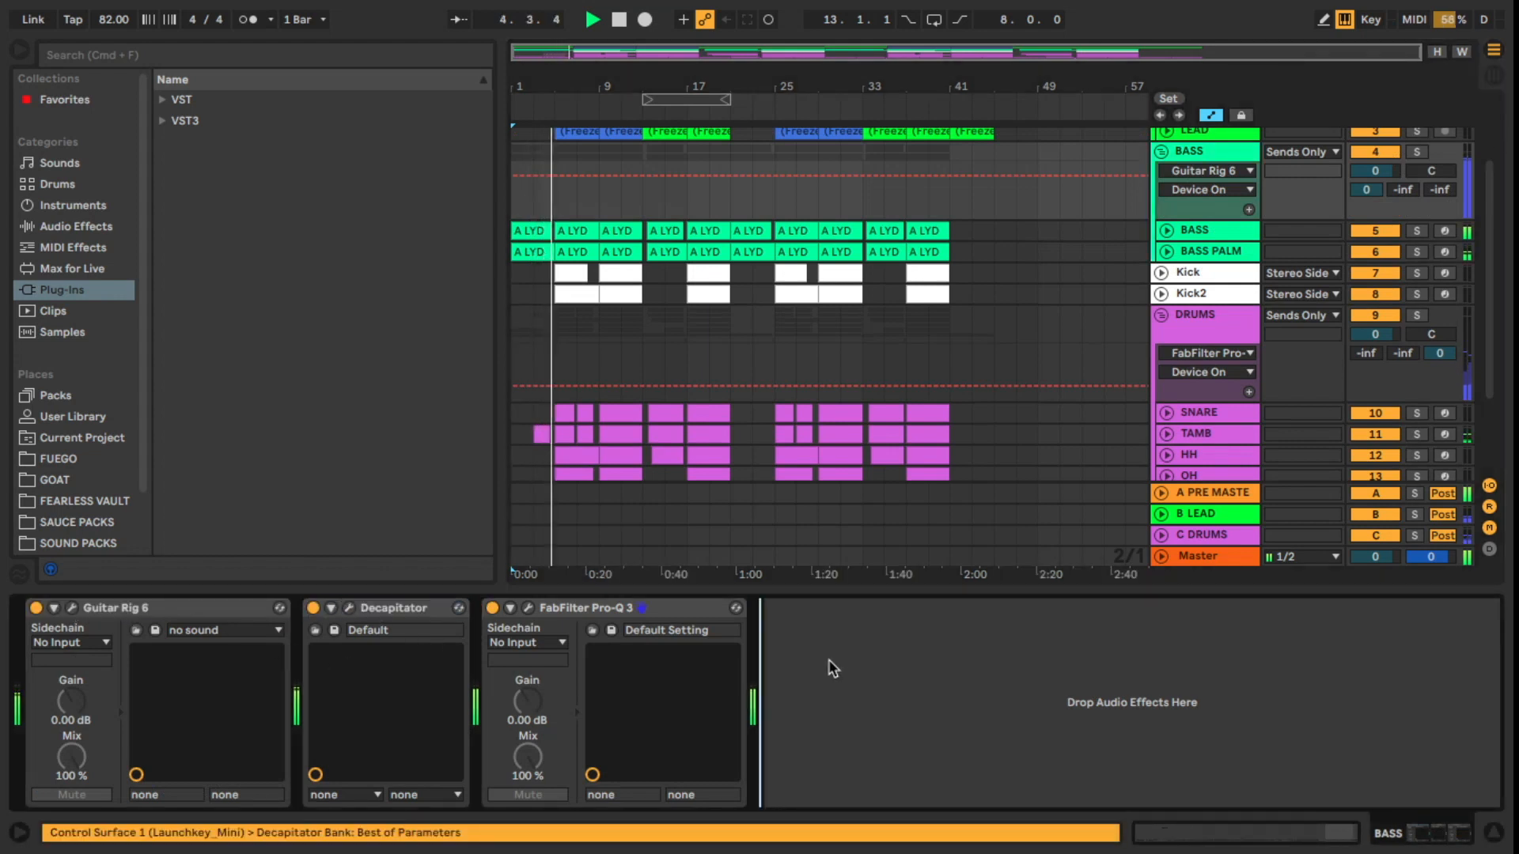
# Follow the playback through bars 5 to 18, examining the lead, bass, kick and drum clips in each section
pyautogui.scroll(5, 938, 428)
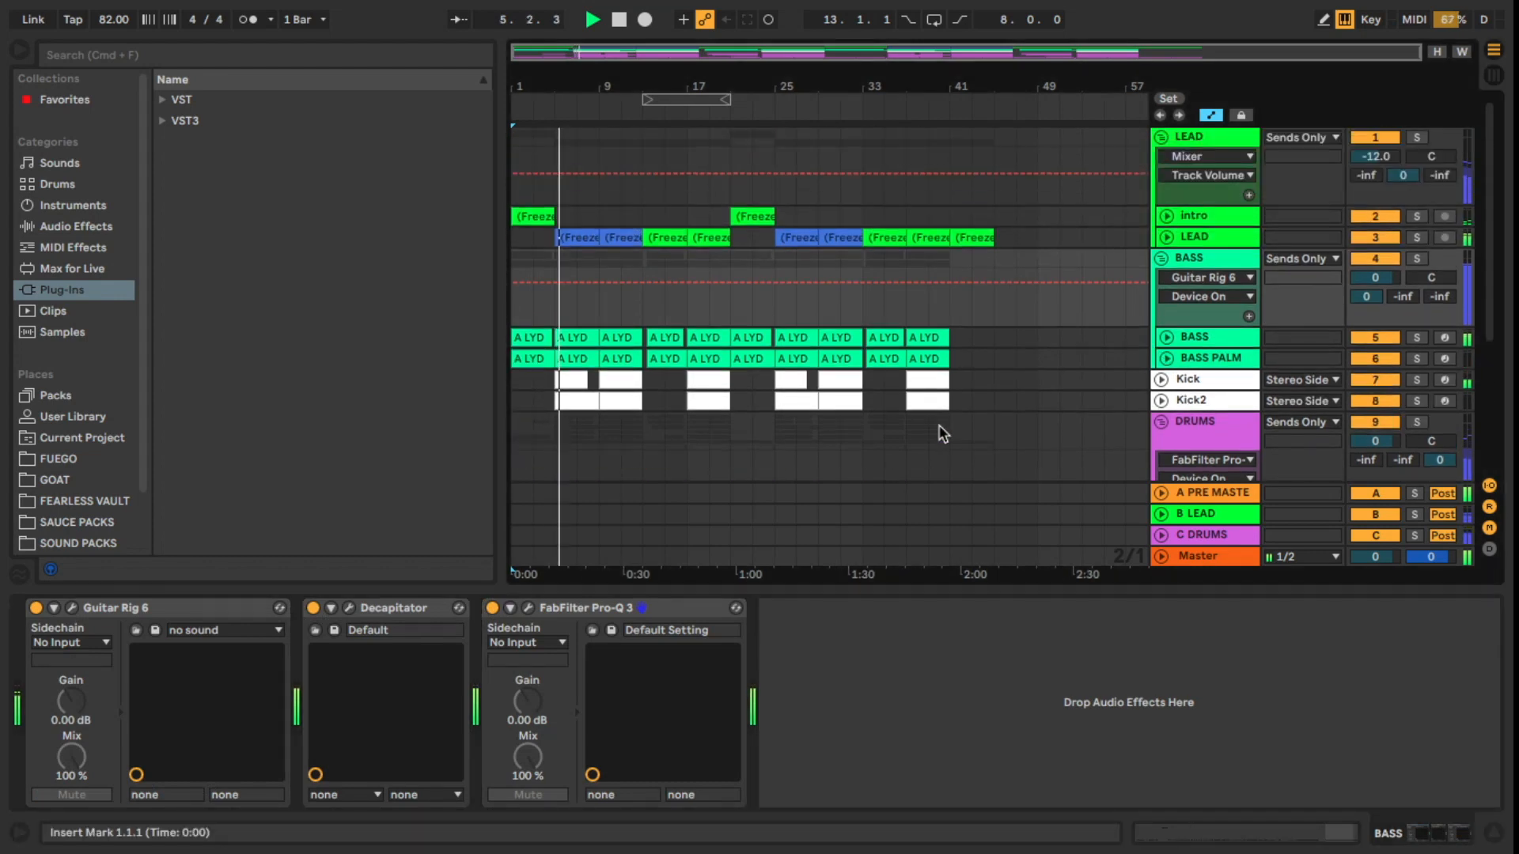
pyautogui.scroll(-5, 942, 423)
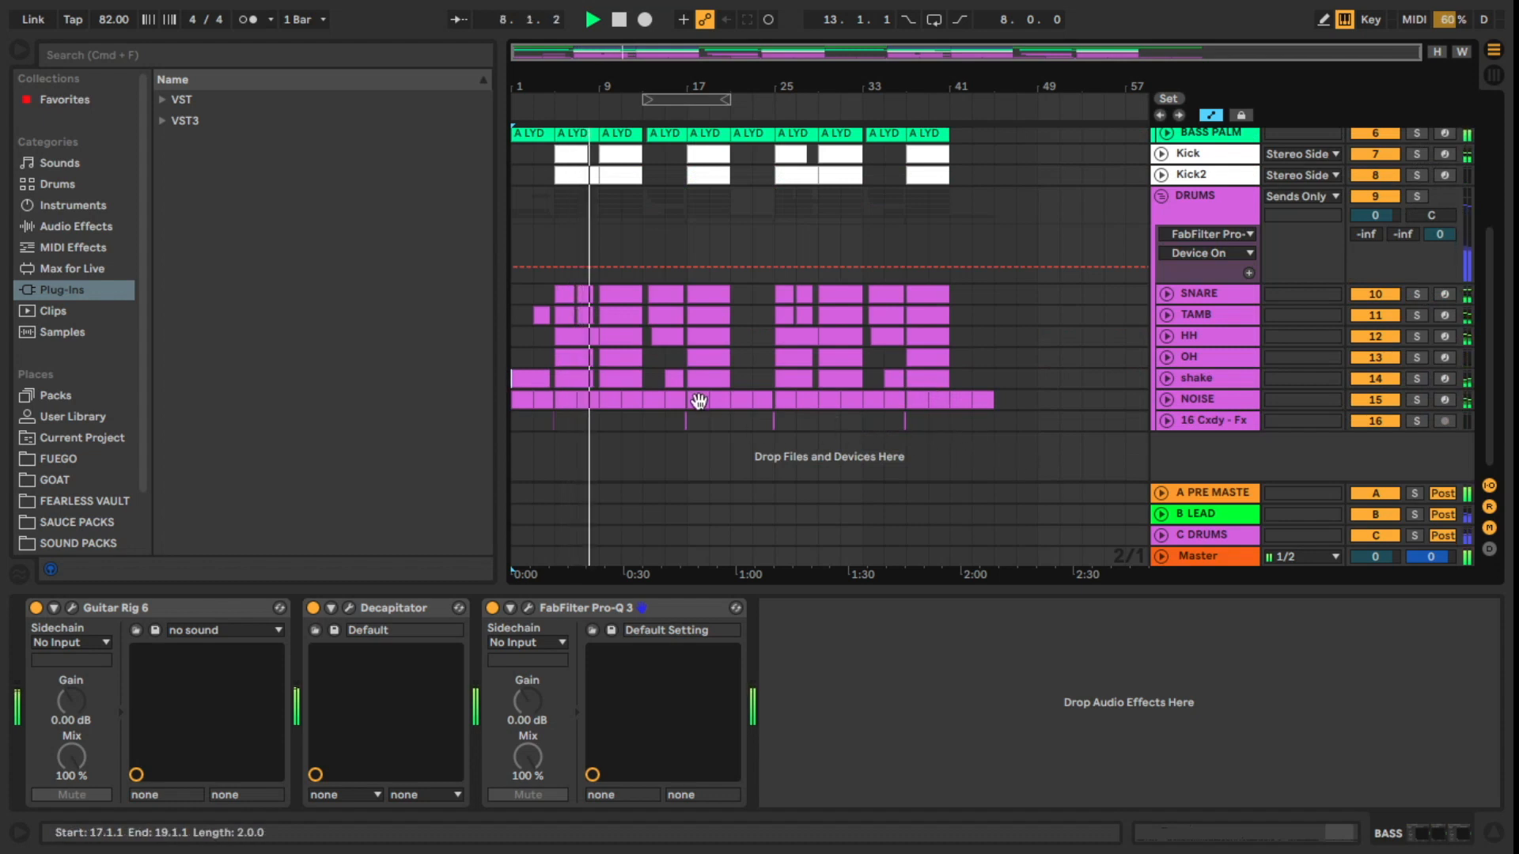
pyautogui.scroll(1, 696, 403)
pyautogui.scroll(3, 707, 435)
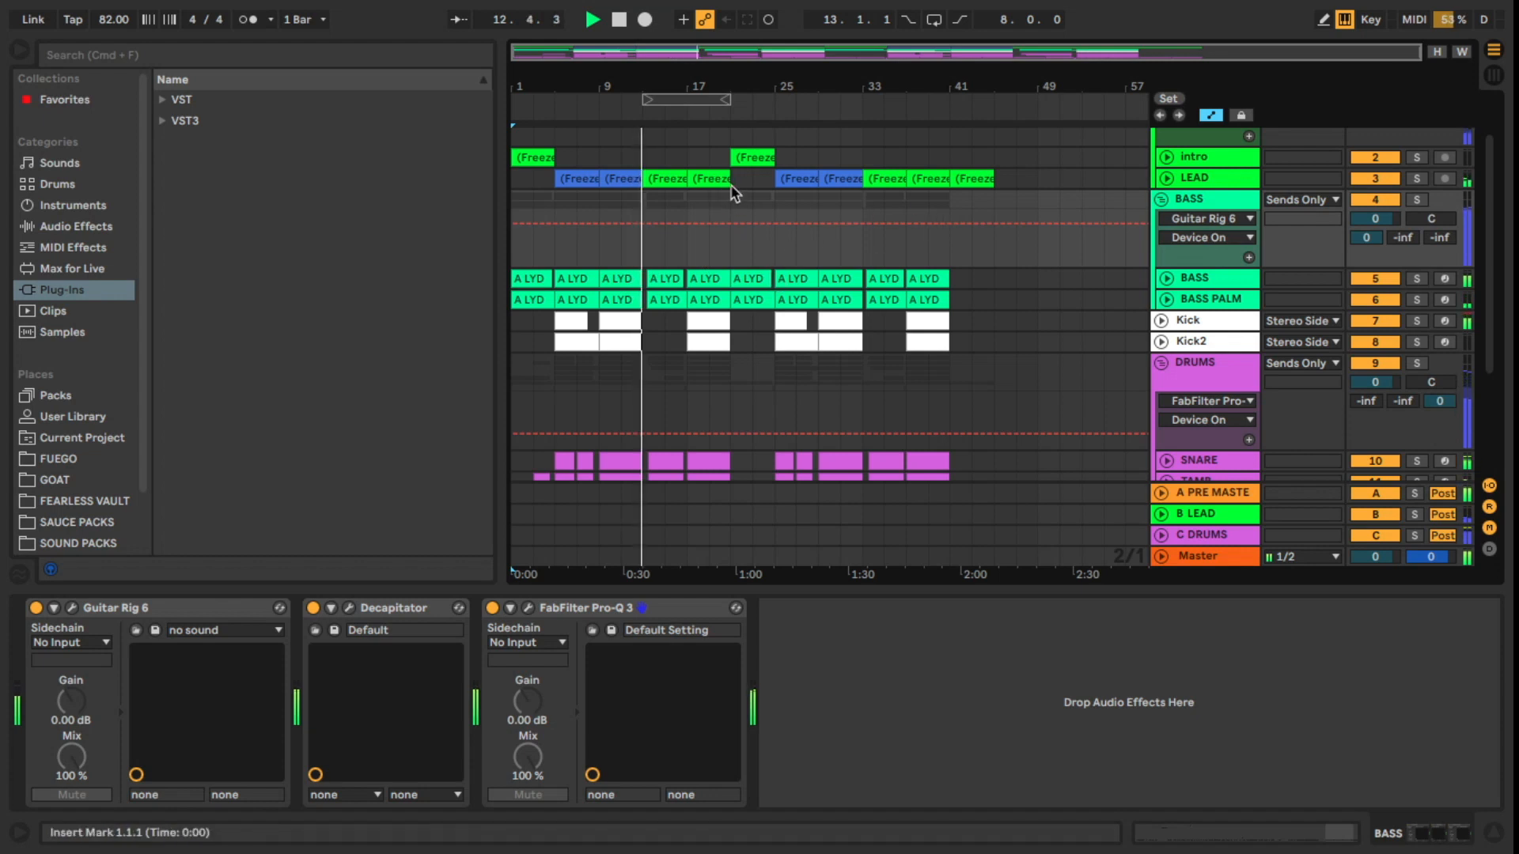
pyautogui.scroll(-3, 729, 198)
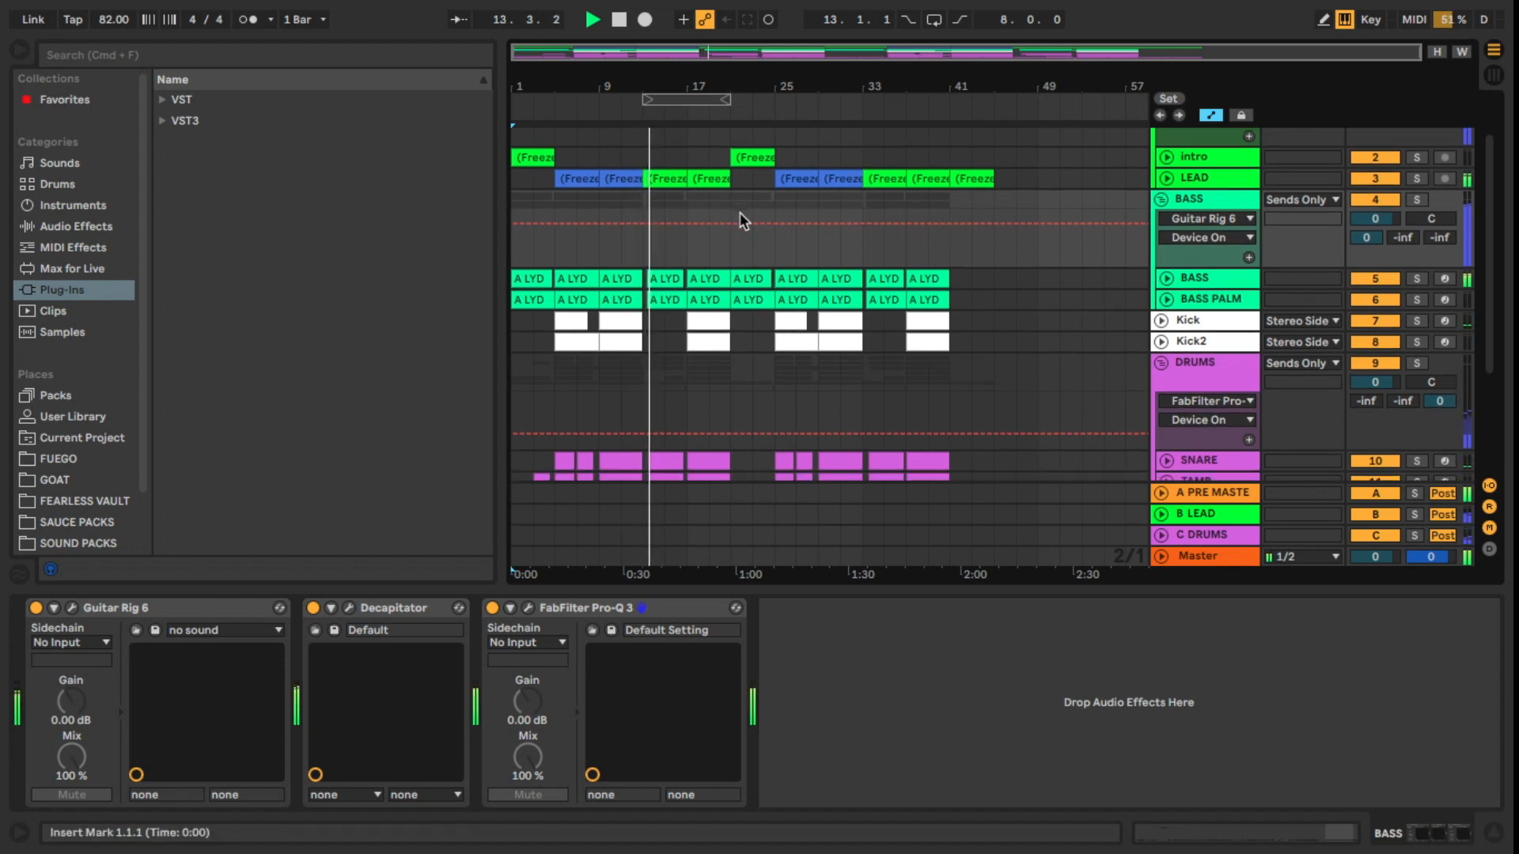
pyautogui.scroll(-1, 752, 252)
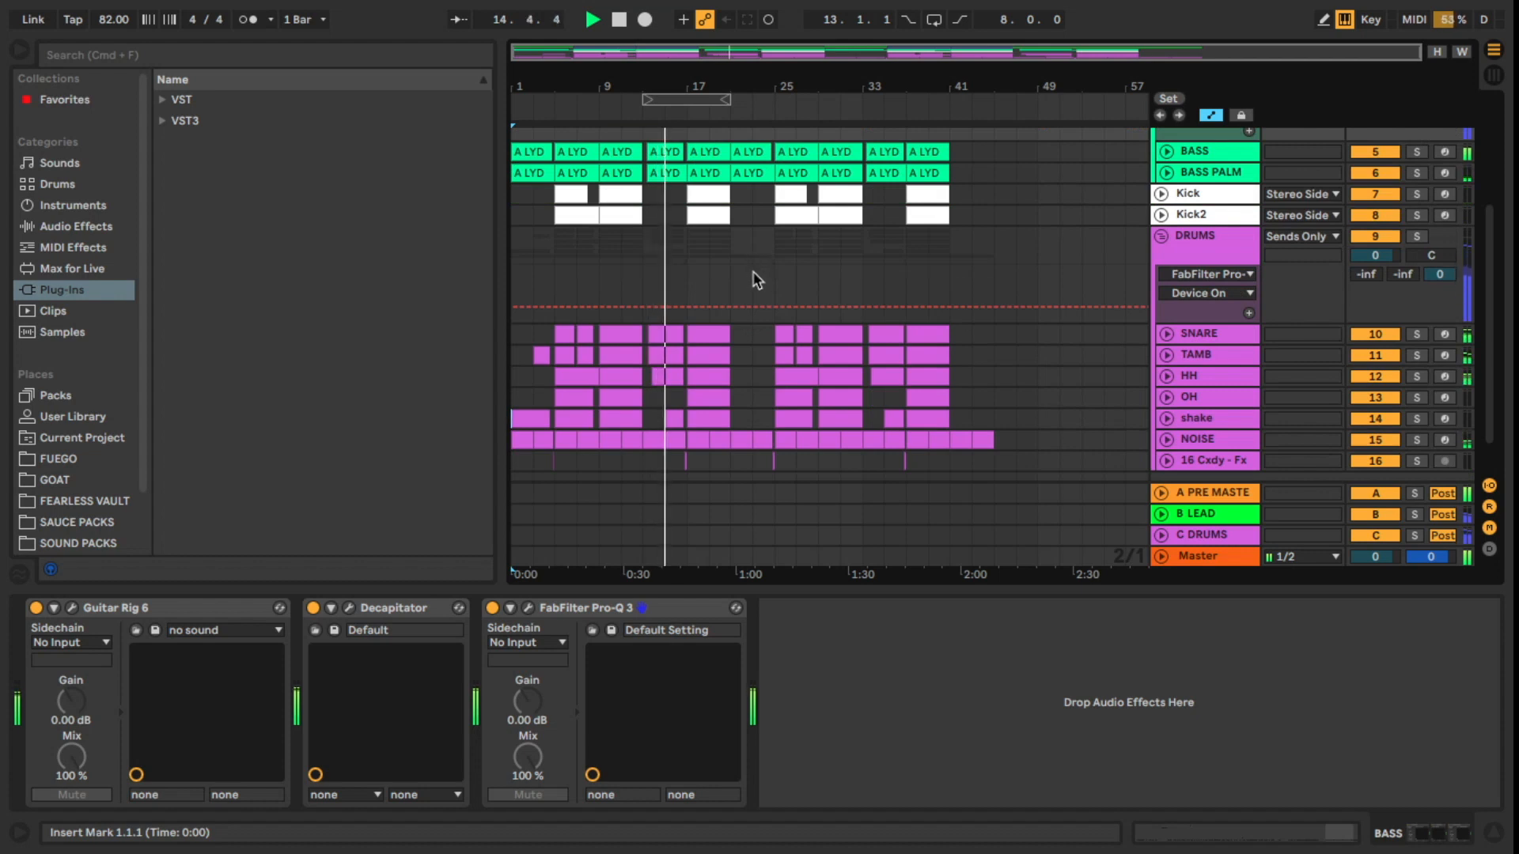
pyautogui.scroll(1, 777, 301)
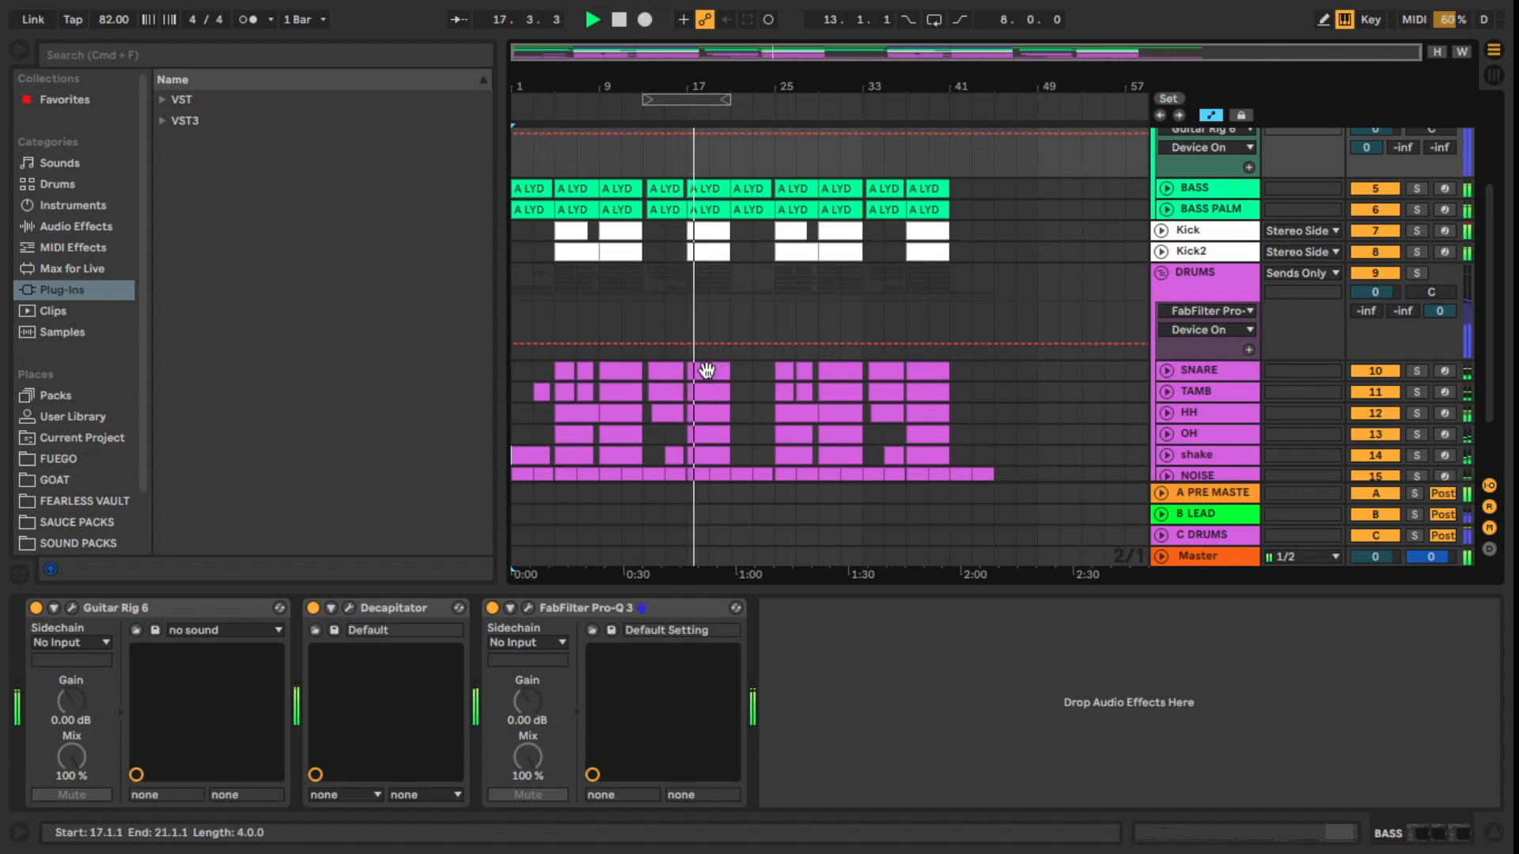
pyautogui.scroll(5, 750, 357)
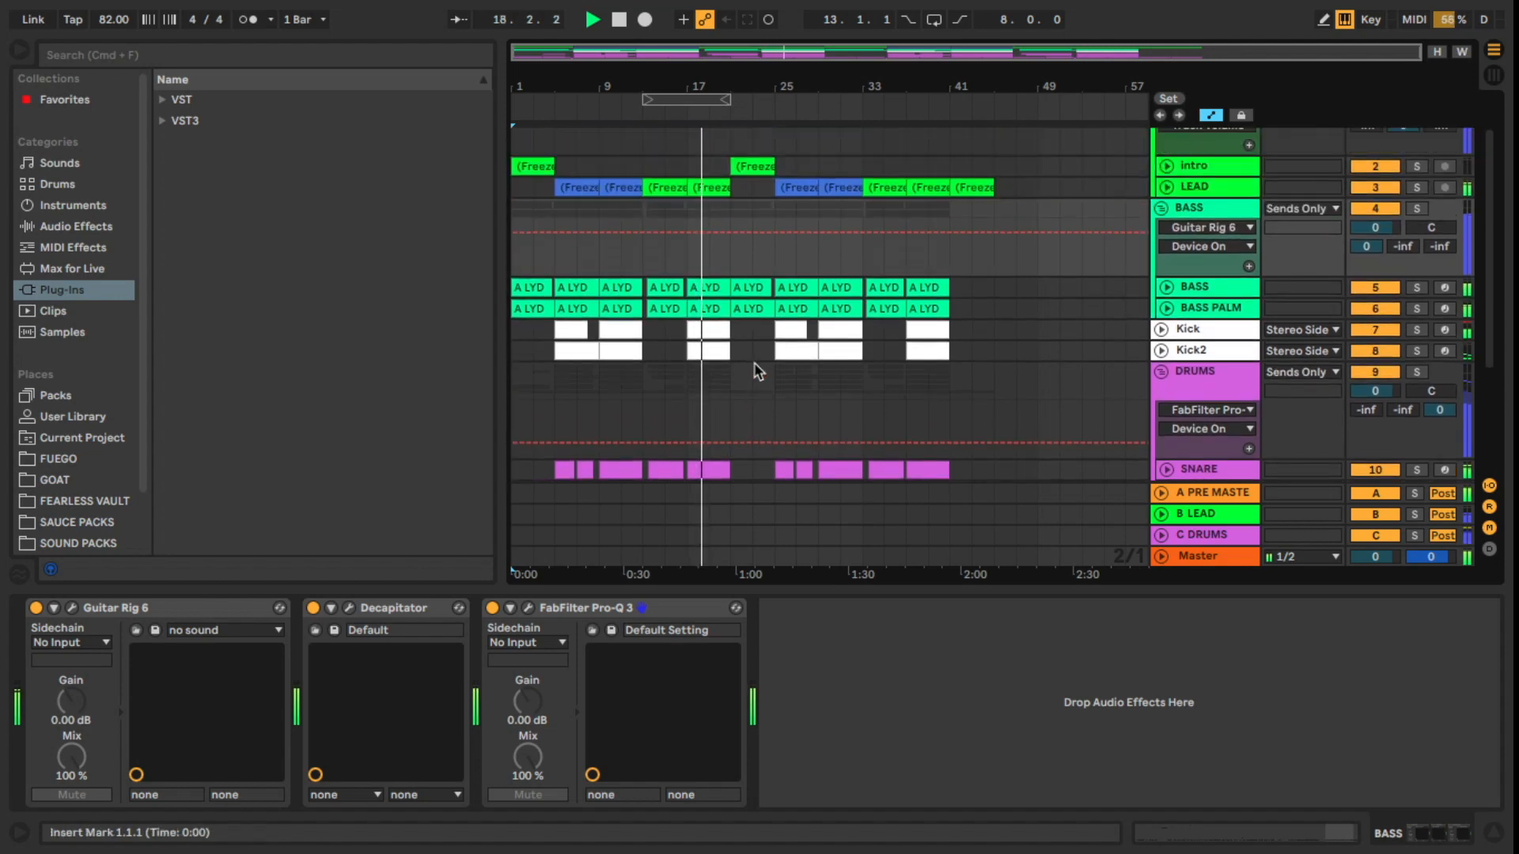